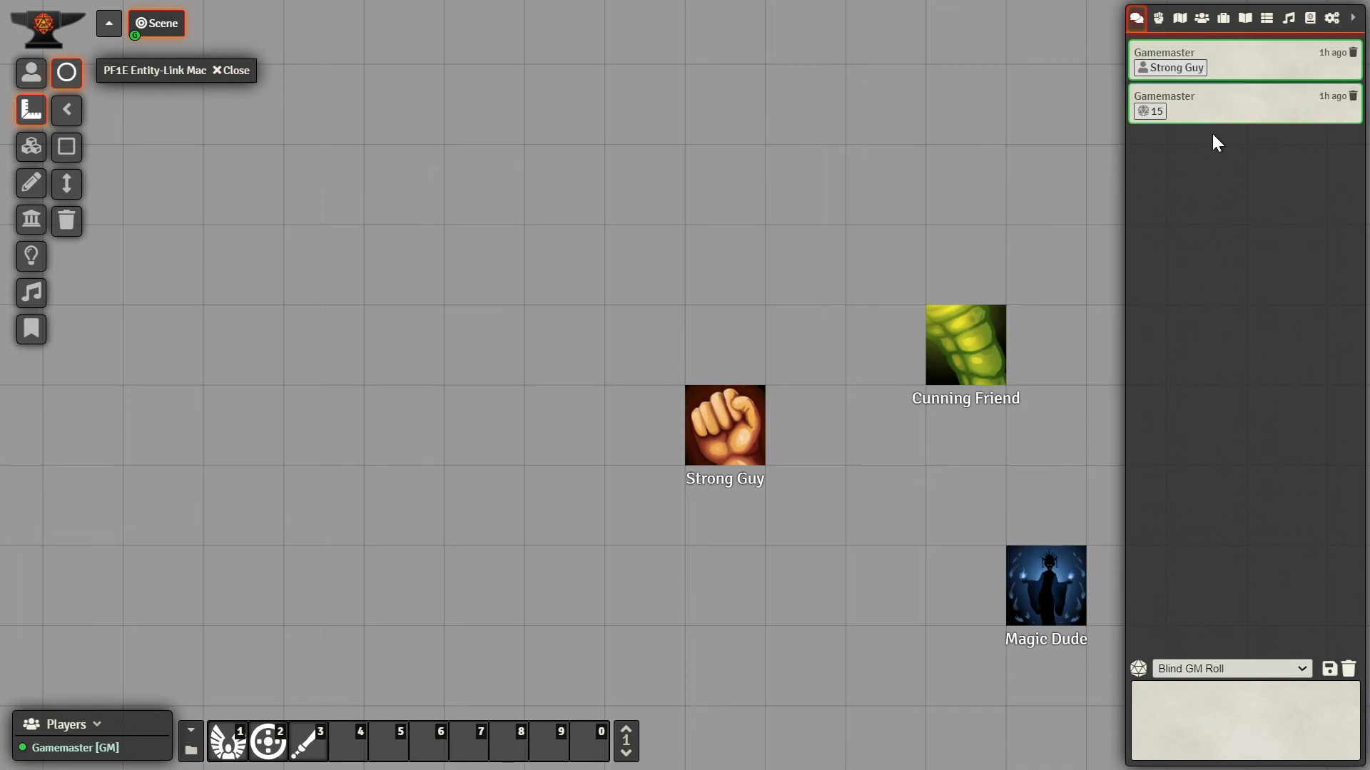
Step: Open Strong Guy's biography for editing and insert a link to the Cunning Friend actor
{"action": "left_click", "coordinate": [1205, 84]}
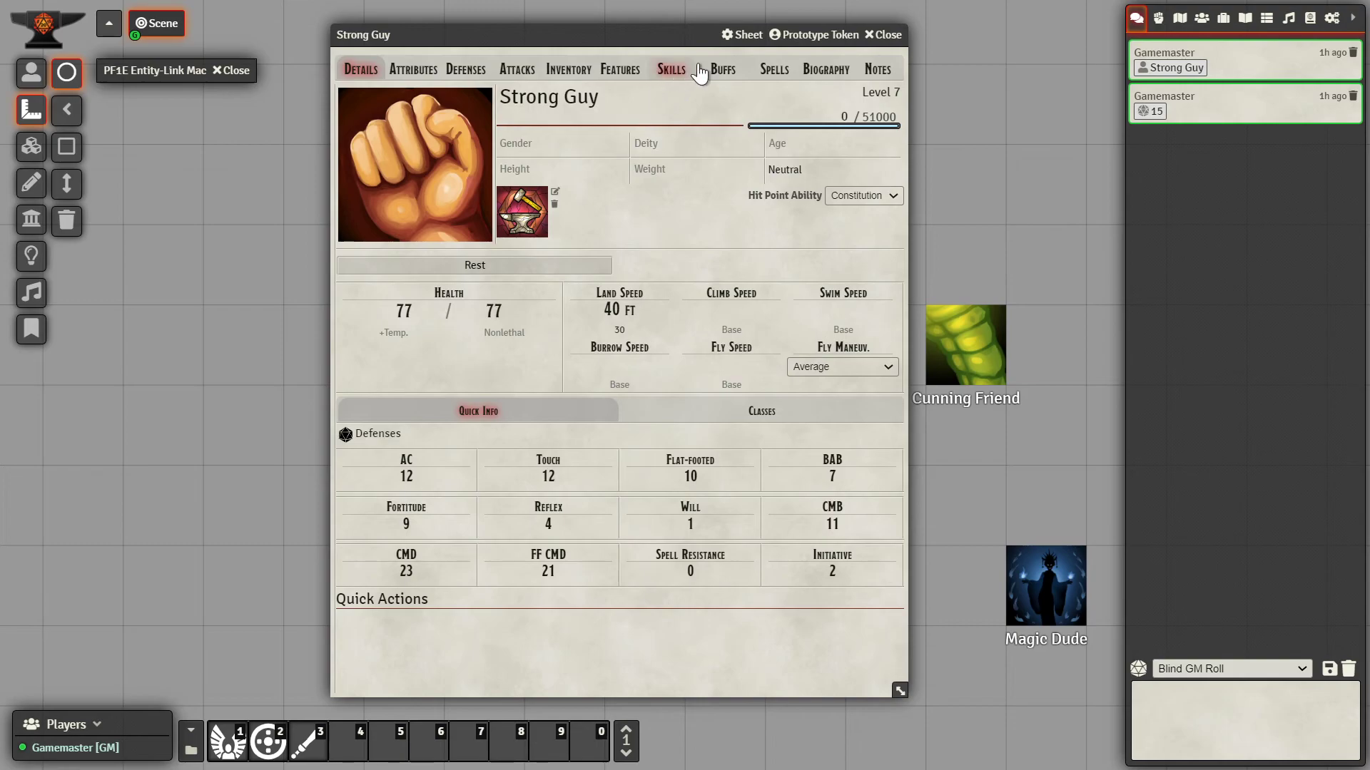
{"action": "left_click", "coordinate": [809, 72]}
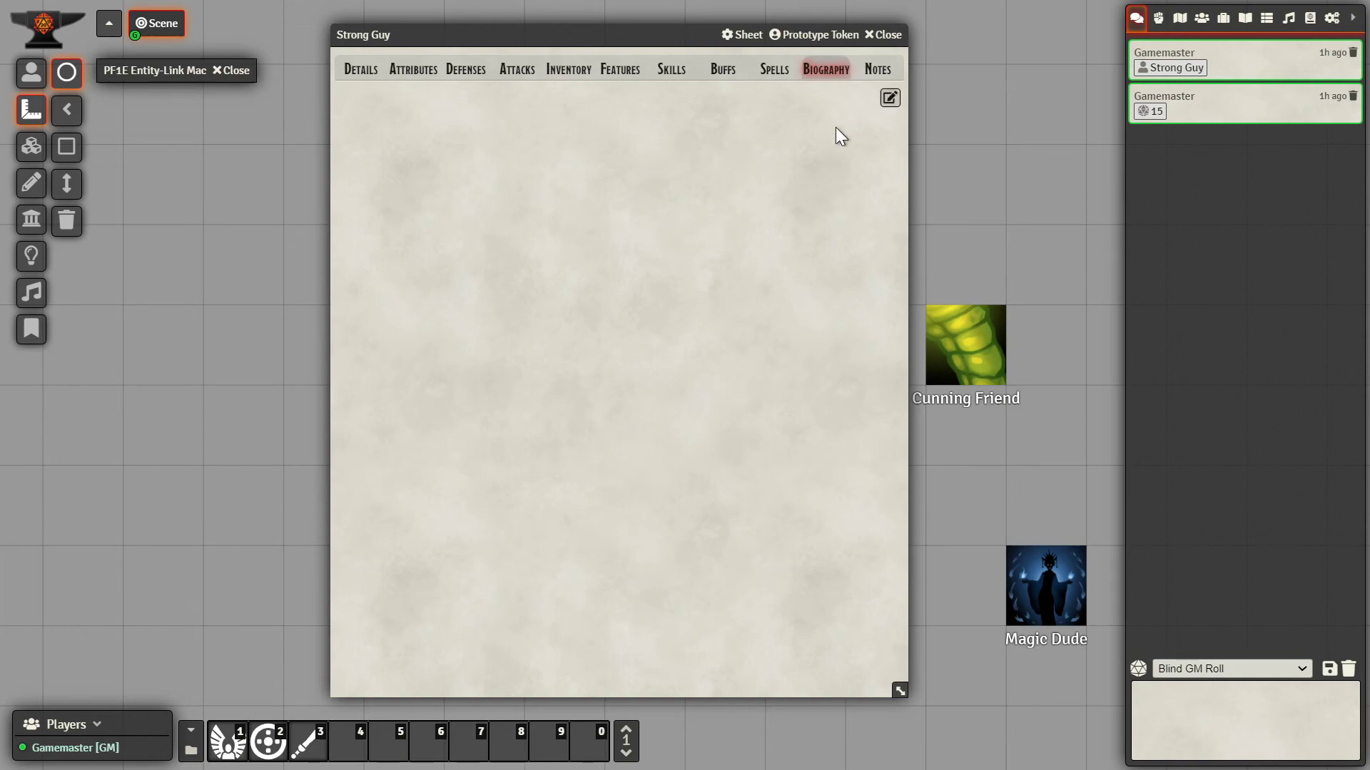
{"action": "left_click", "coordinate": [889, 99]}
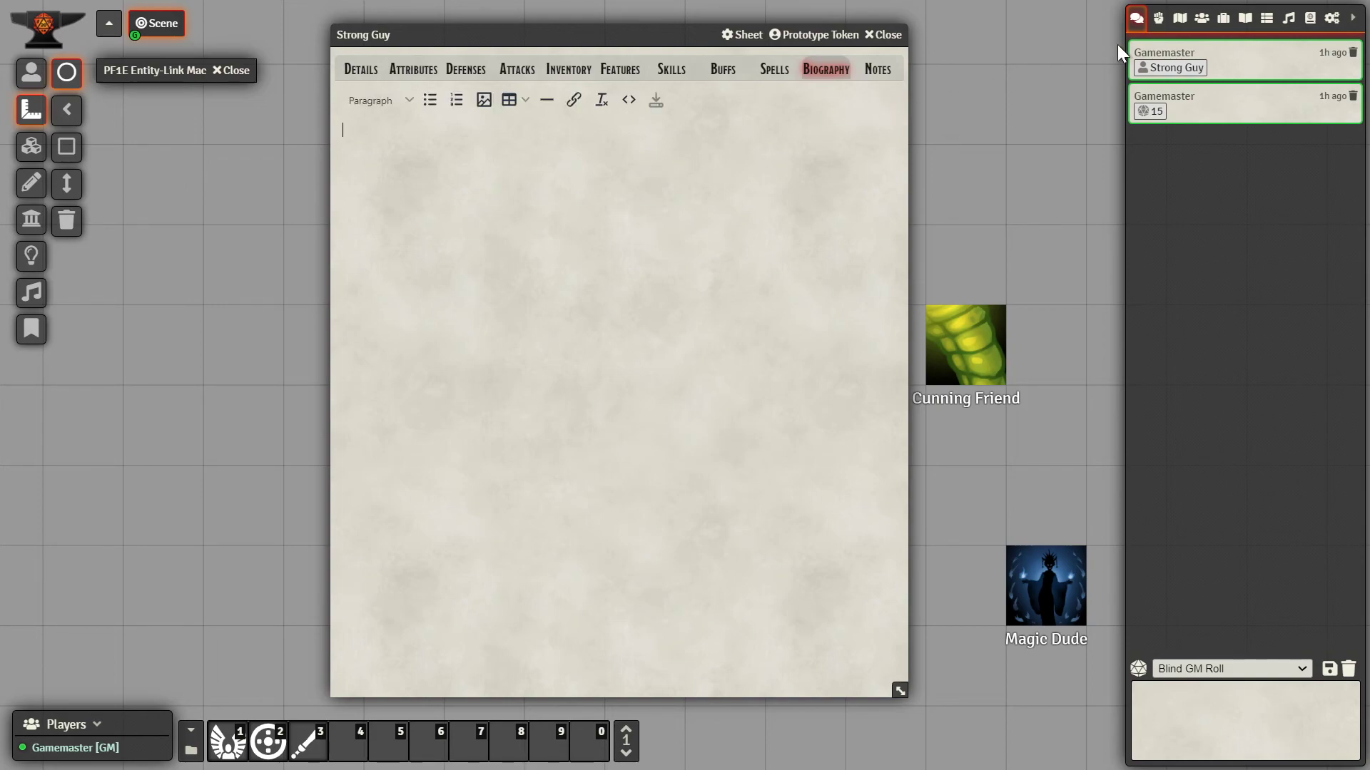
{"action": "left_click", "coordinate": [1202, 19]}
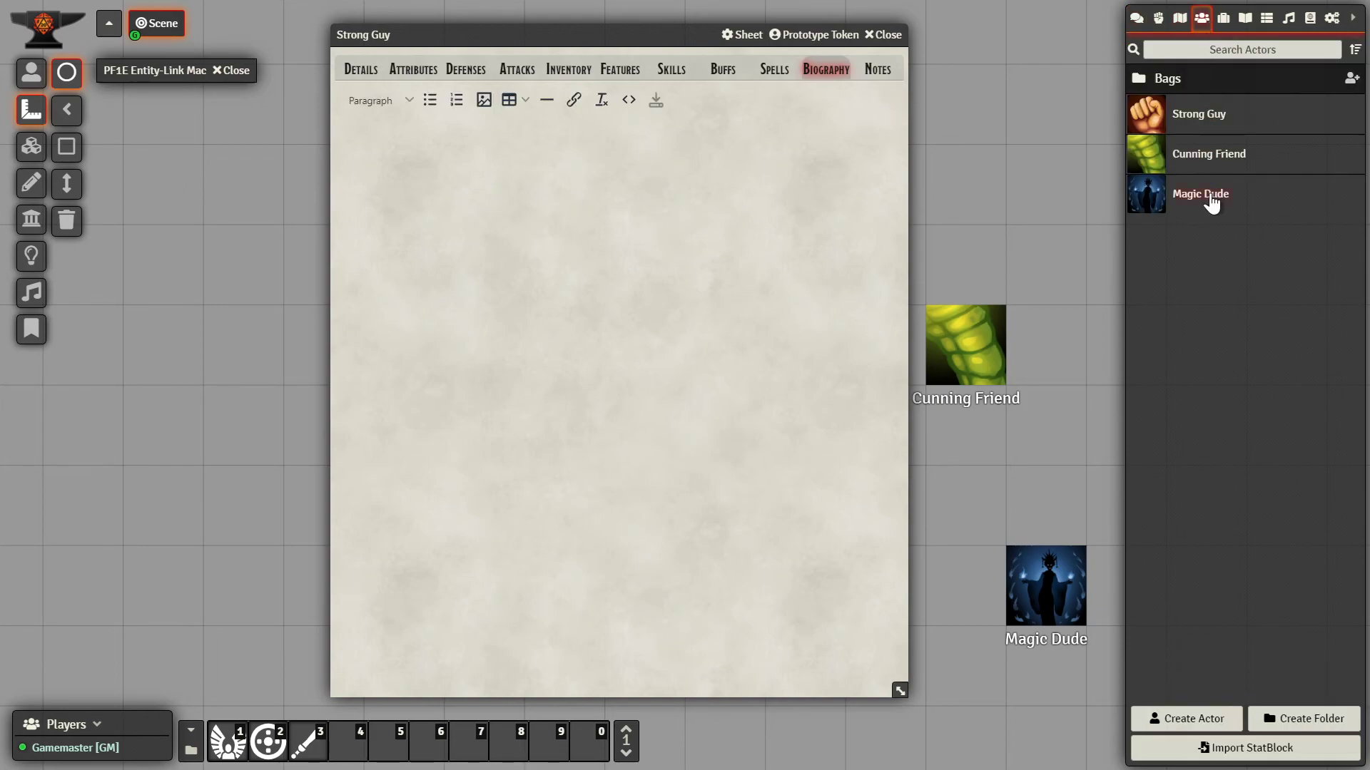
{"action": "left_click_drag", "start_coordinate": [1204, 165], "coordinate": [1125, 157]}
{"action": "left_click_drag", "start_coordinate": [666, 153], "coordinate": [656, 156]}
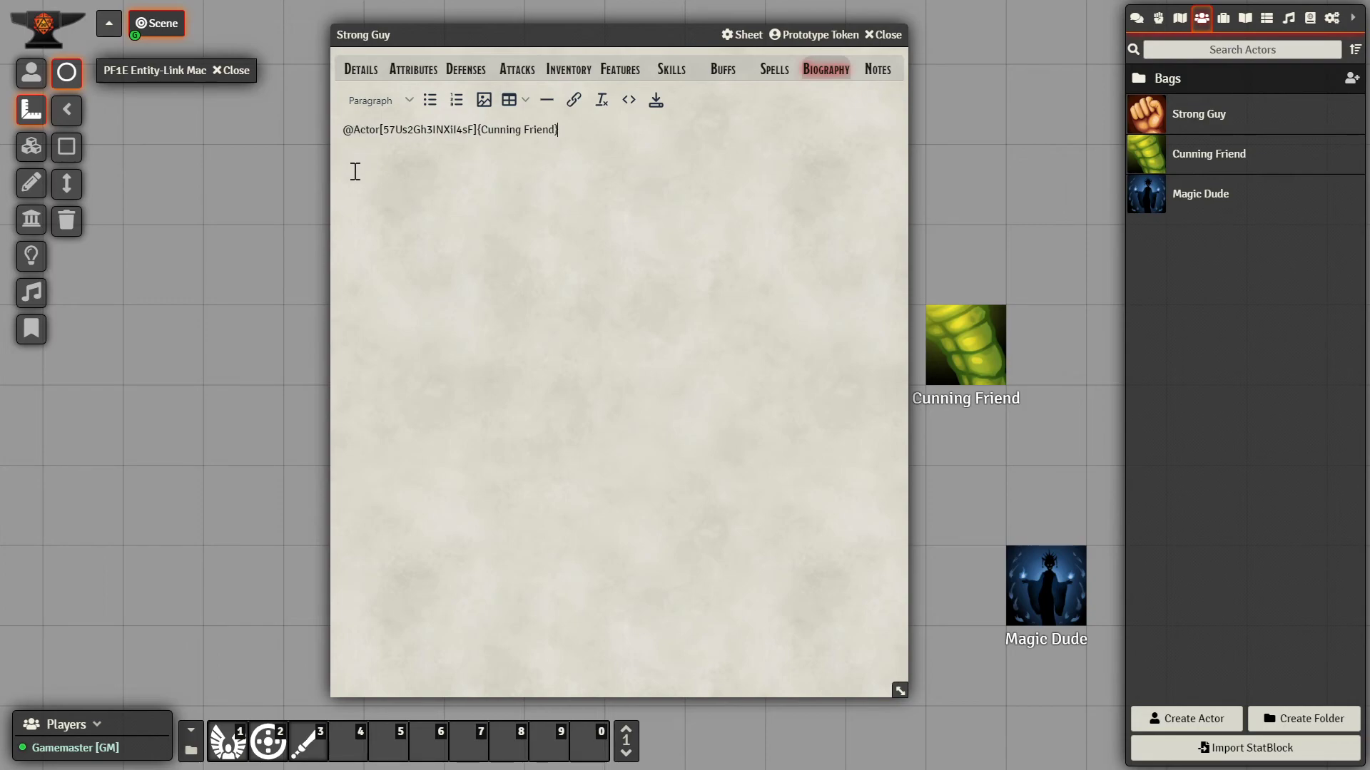
Step: Change the actor link's label to "Cunning Friend 2", save the biography and test the link
{"action": "double_click", "coordinate": [365, 131]}
{"action": "left_click", "coordinate": [368, 137]}
{"action": "left_click_drag", "start_coordinate": [385, 136], "coordinate": [473, 174]}
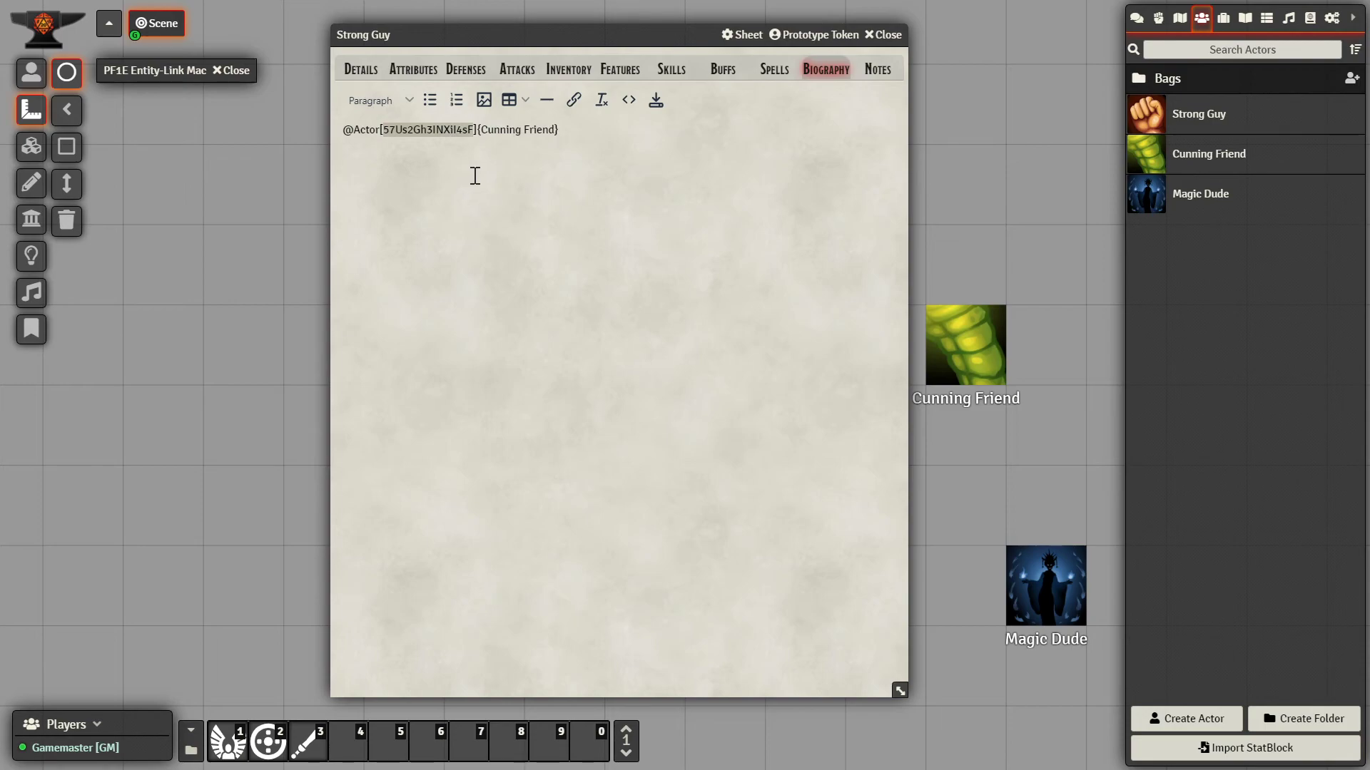
{"action": "left_click", "coordinate": [448, 140]}
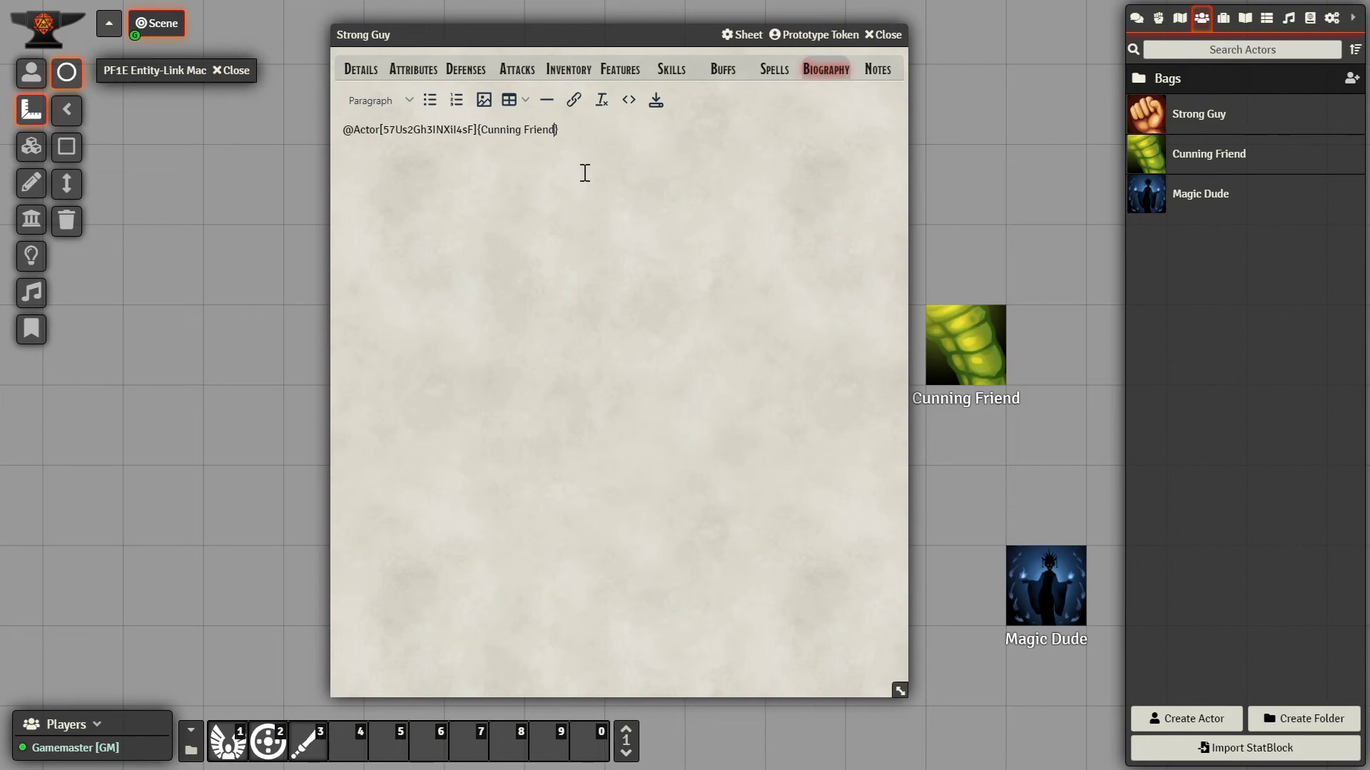
{"action": "type", "text": "2"}
{"action": "left_click", "coordinate": [655, 104]}
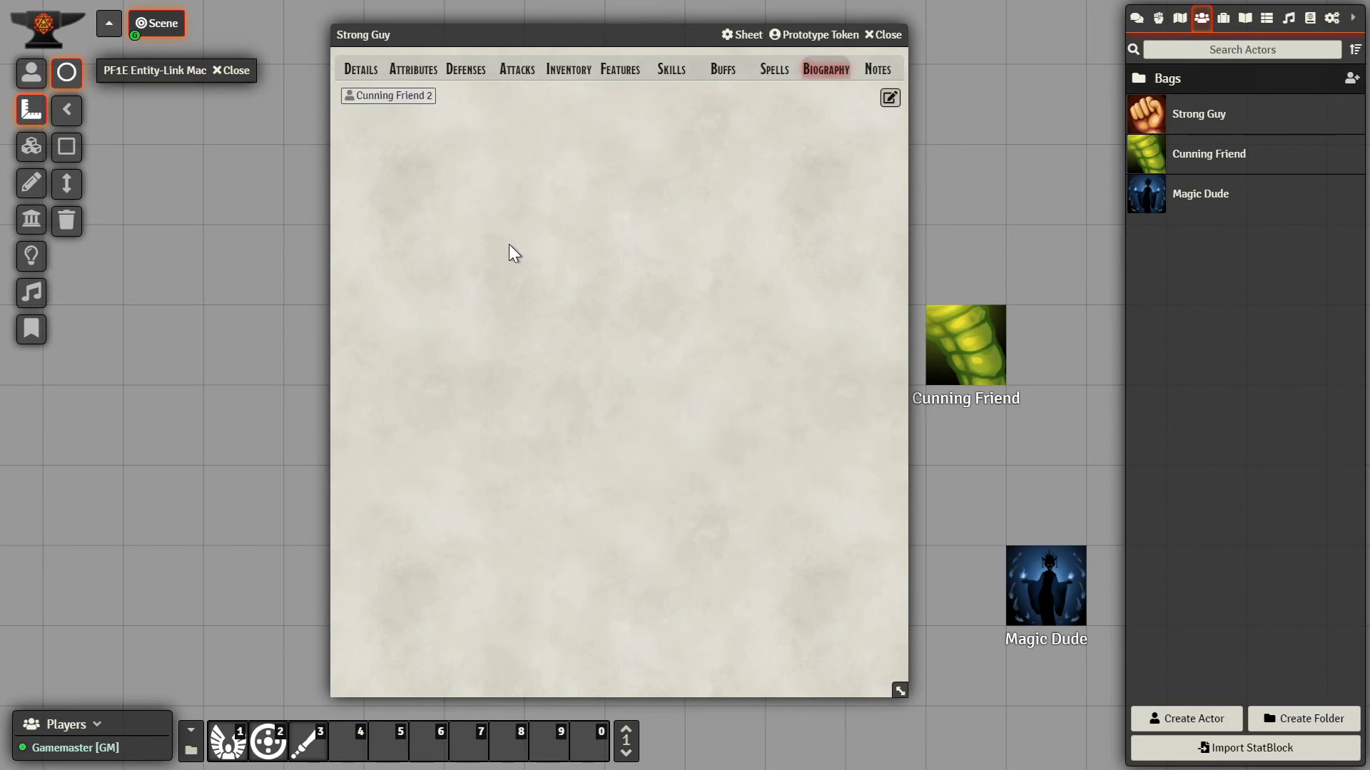
{"action": "left_click", "coordinate": [393, 100]}
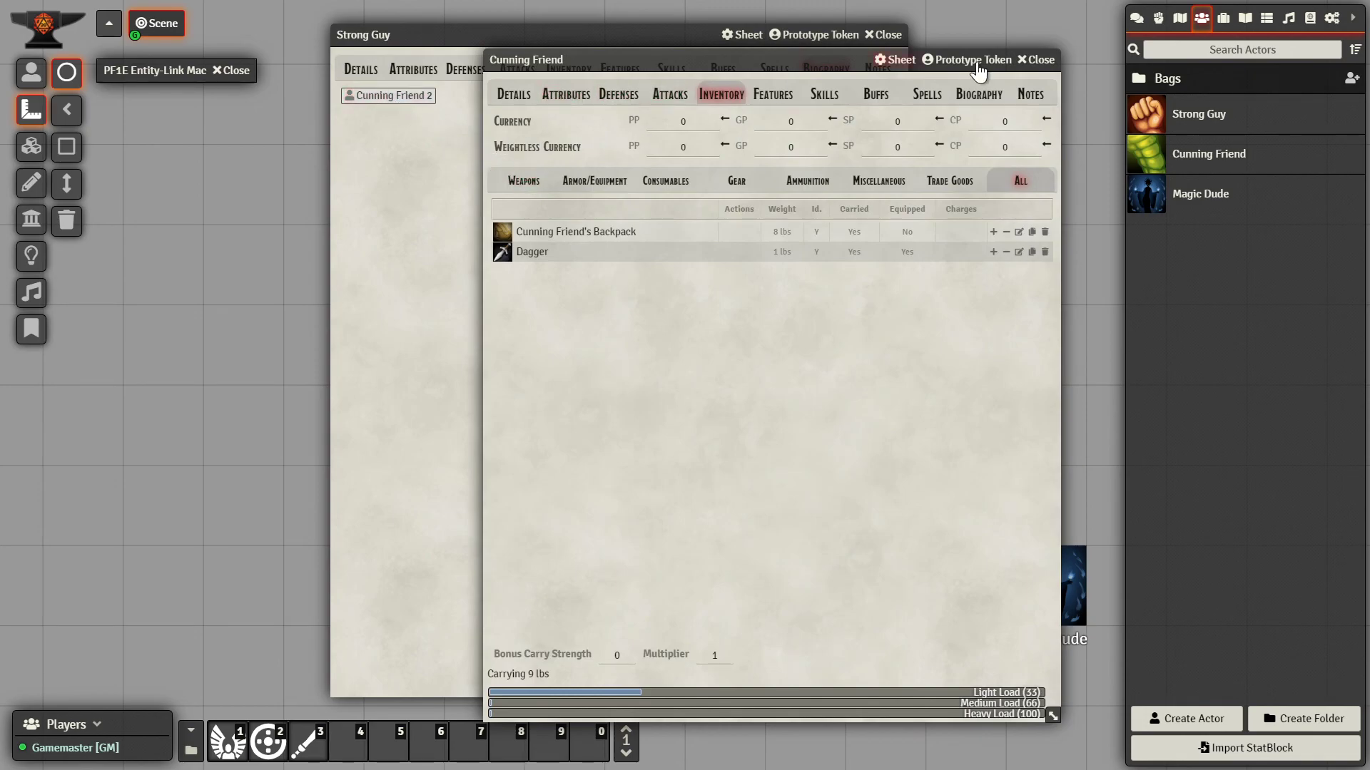
{"action": "left_click", "coordinate": [1048, 63]}
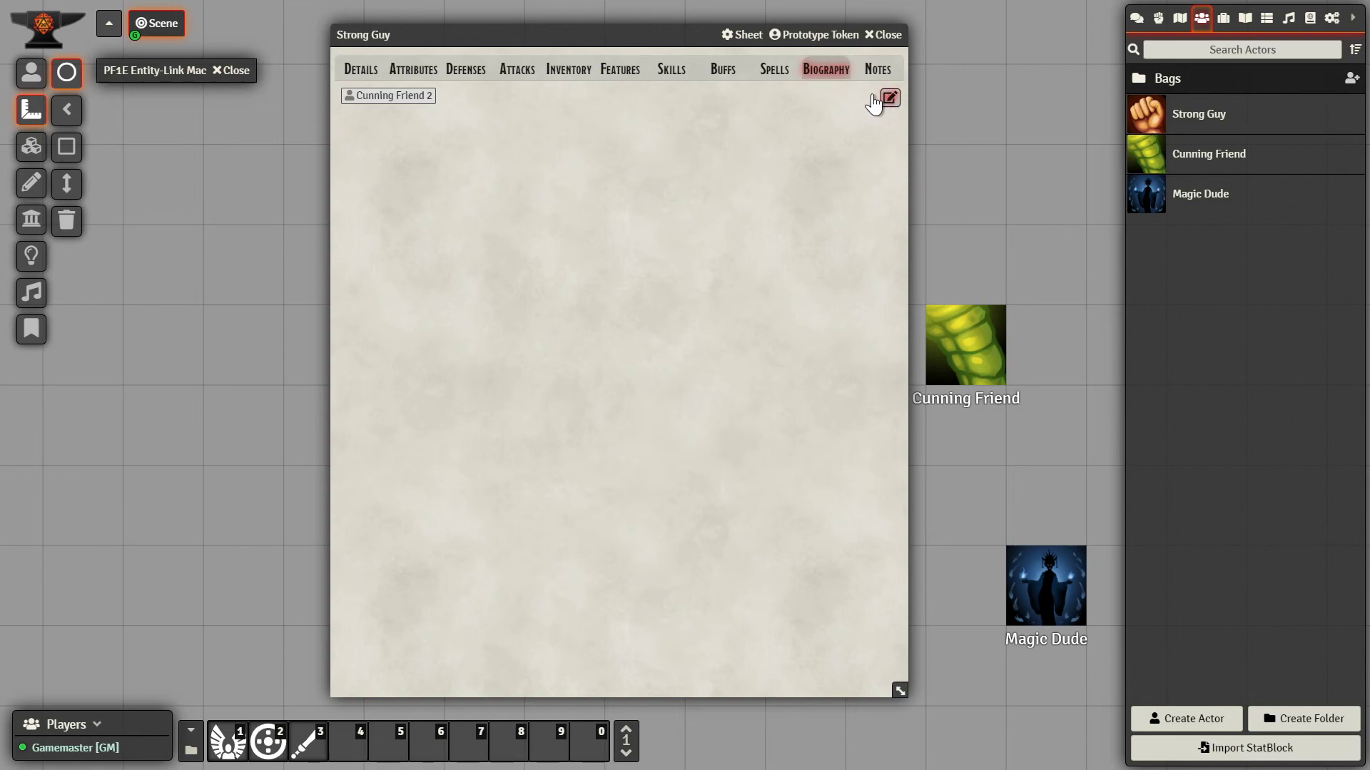
Step: Link the Cunning Friend's Backpack actor in the identified description of the backpack item in Cunning Friend's inventory
{"action": "left_click", "coordinate": [370, 97]}
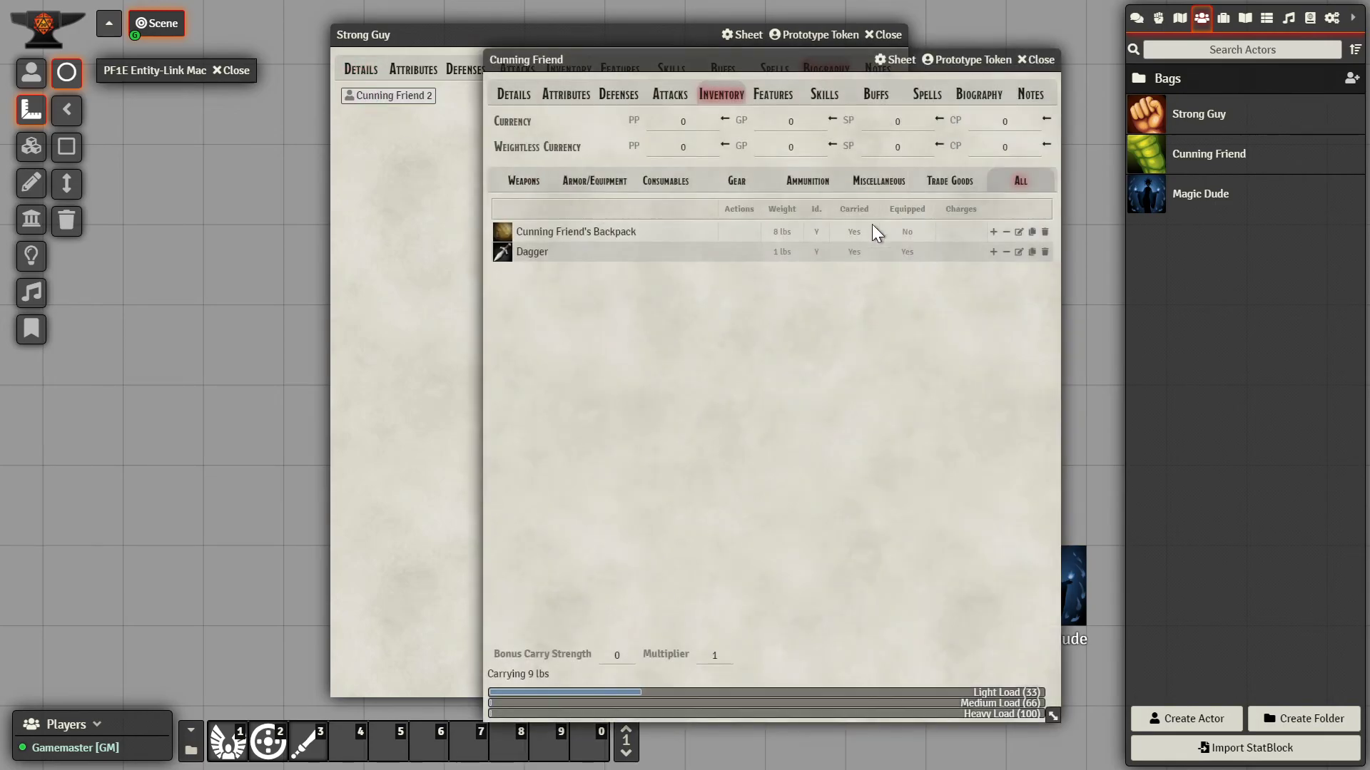
{"action": "left_click", "coordinate": [1019, 233]}
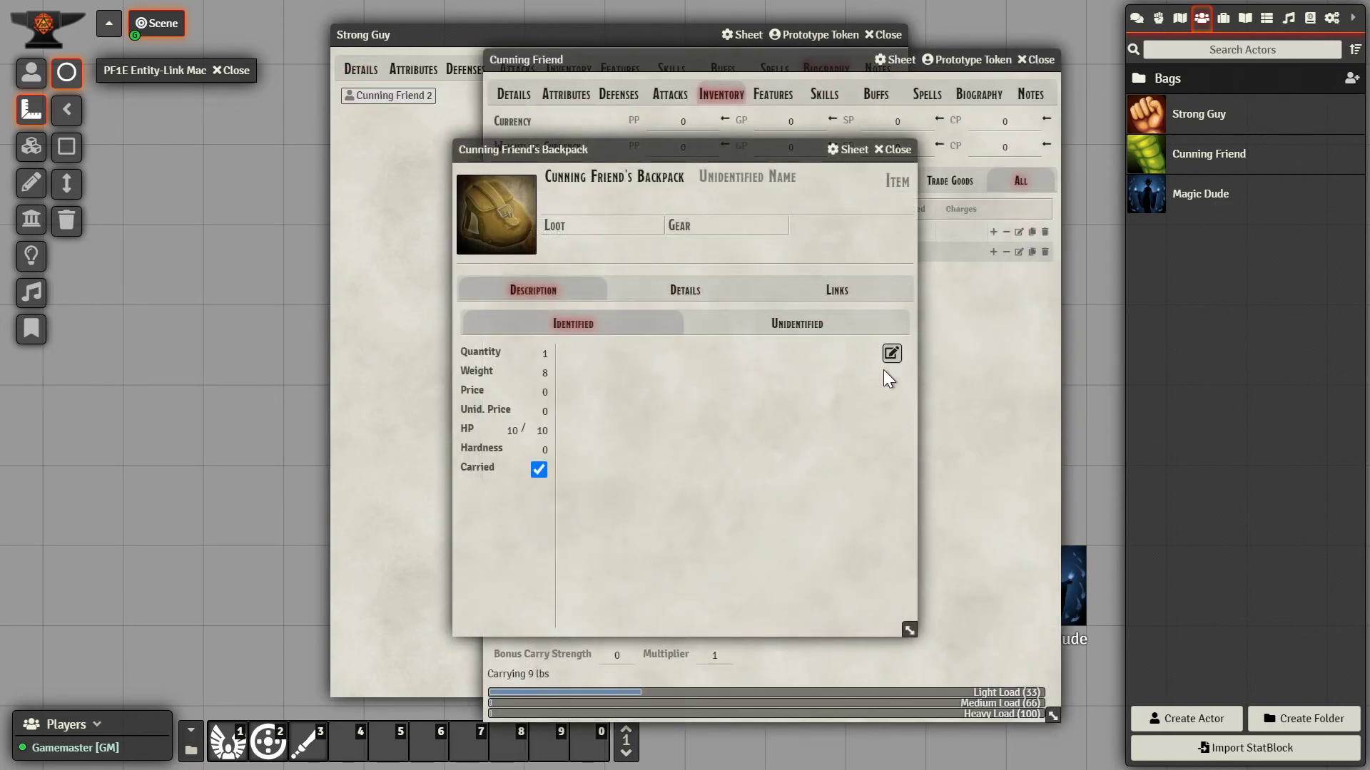
{"action": "left_click", "coordinate": [890, 353]}
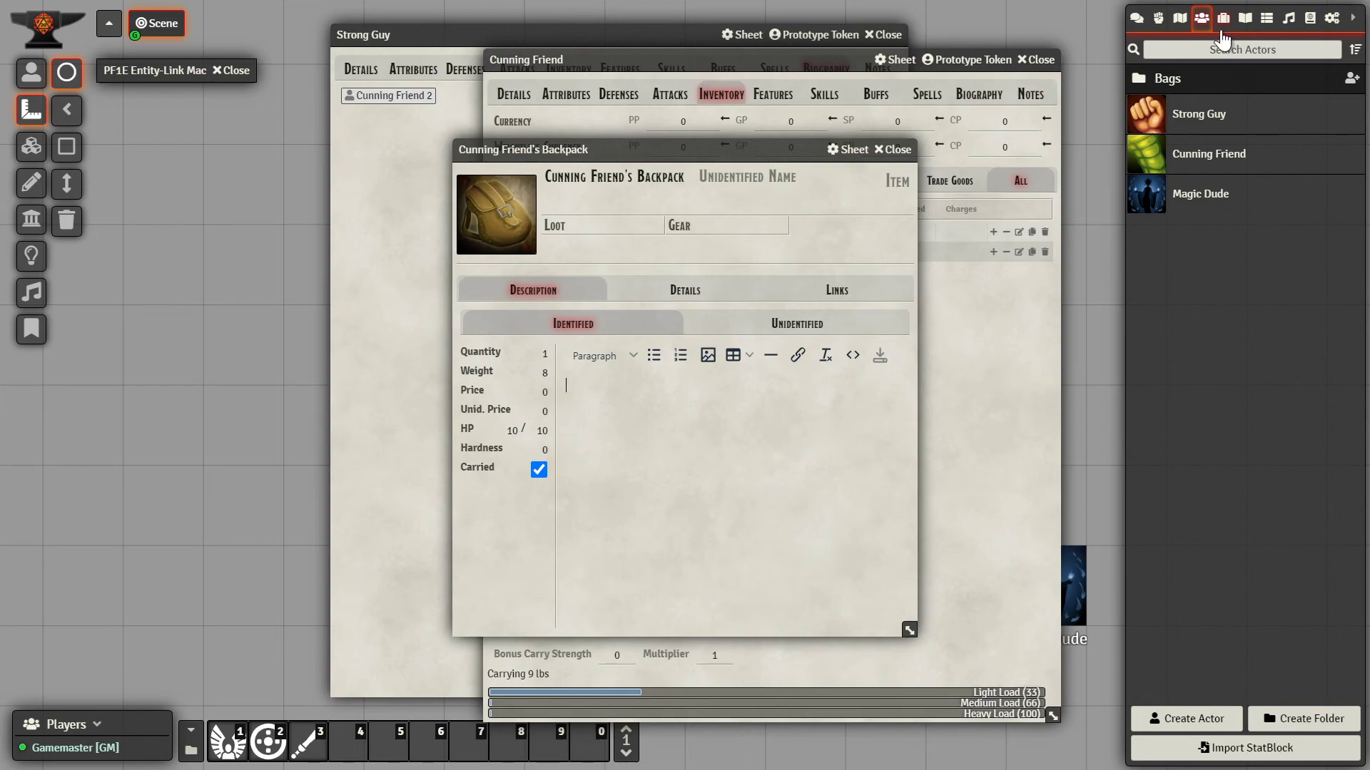
{"action": "left_click_drag", "start_coordinate": [1212, 121], "coordinate": [764, 394]}
{"action": "left_click", "coordinate": [880, 360]}
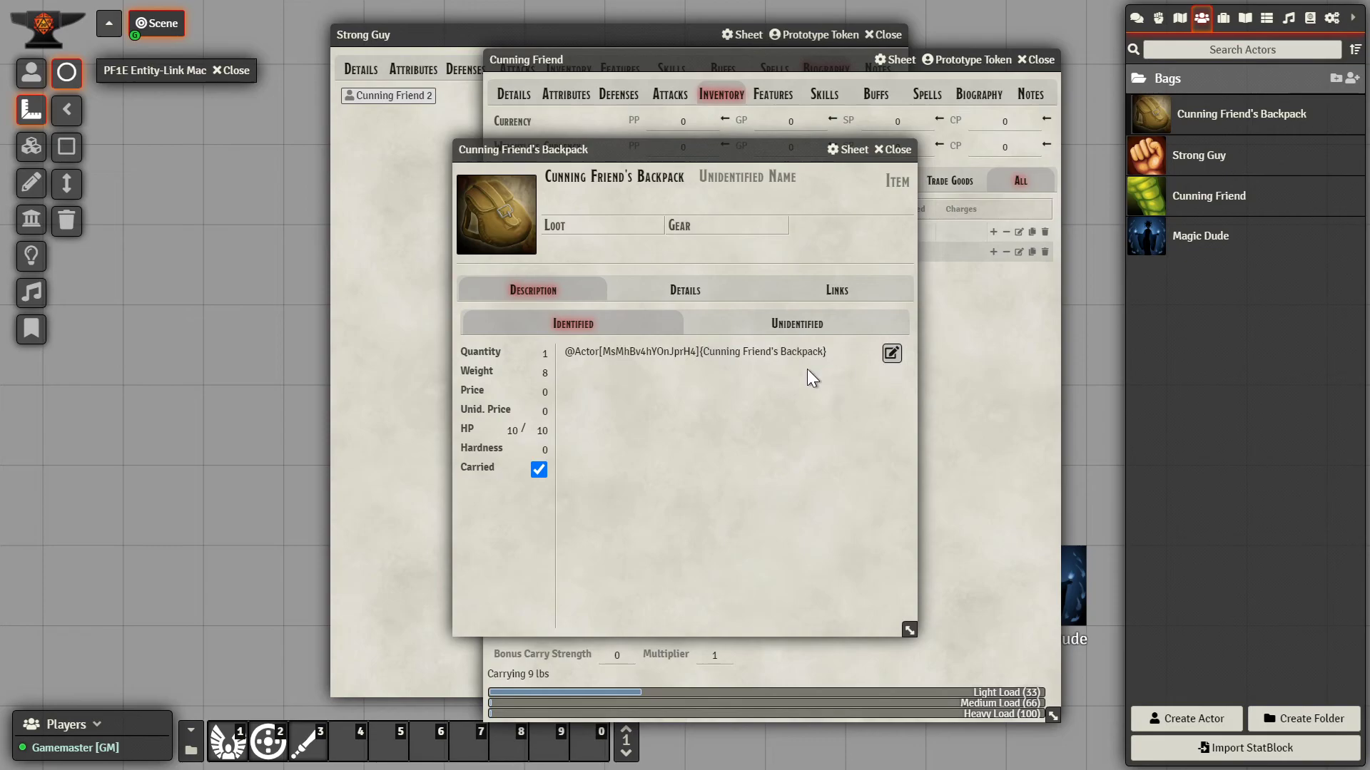
{"action": "left_click", "coordinate": [893, 149]}
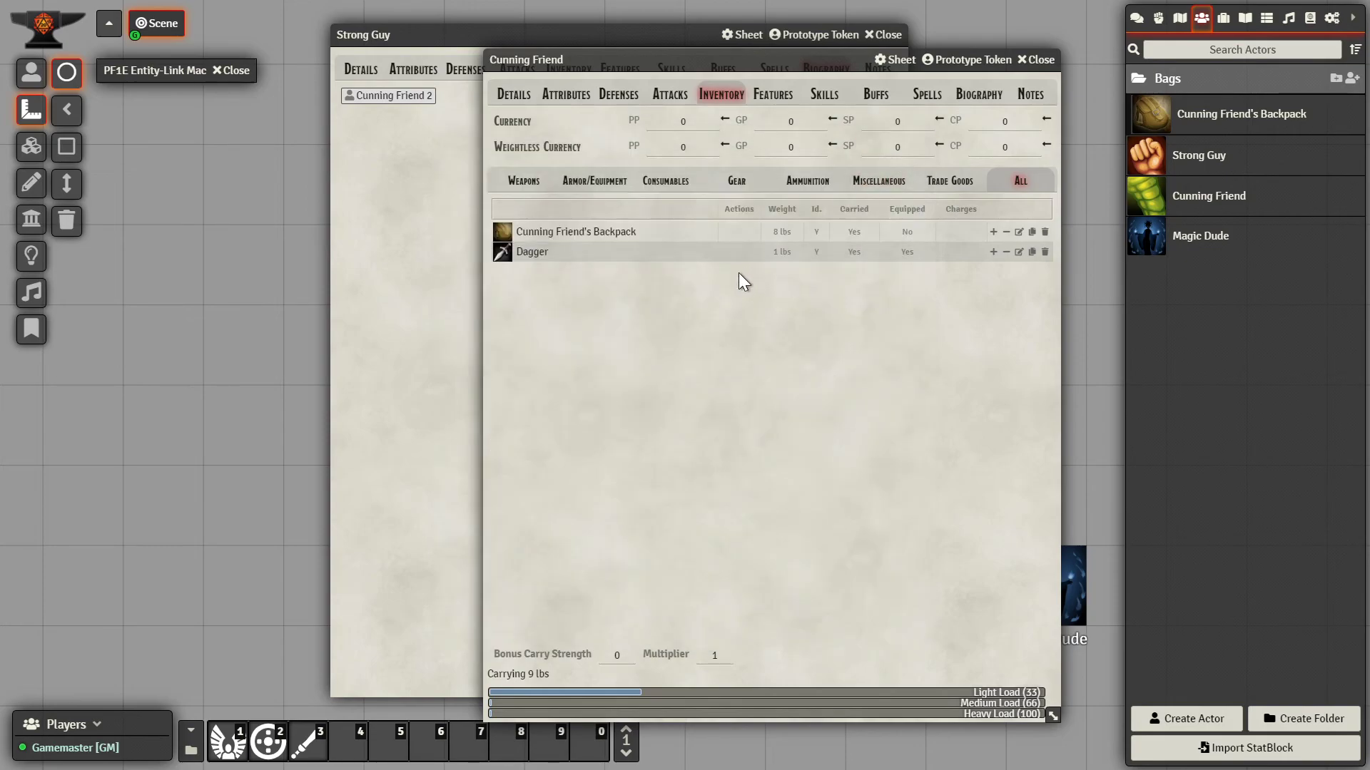
Step: Check the link in the backpack item's inventory summary by opening the backpack actor, and close the opened sheets
{"action": "left_click", "coordinate": [627, 232]}
{"action": "left_click", "coordinate": [591, 254]}
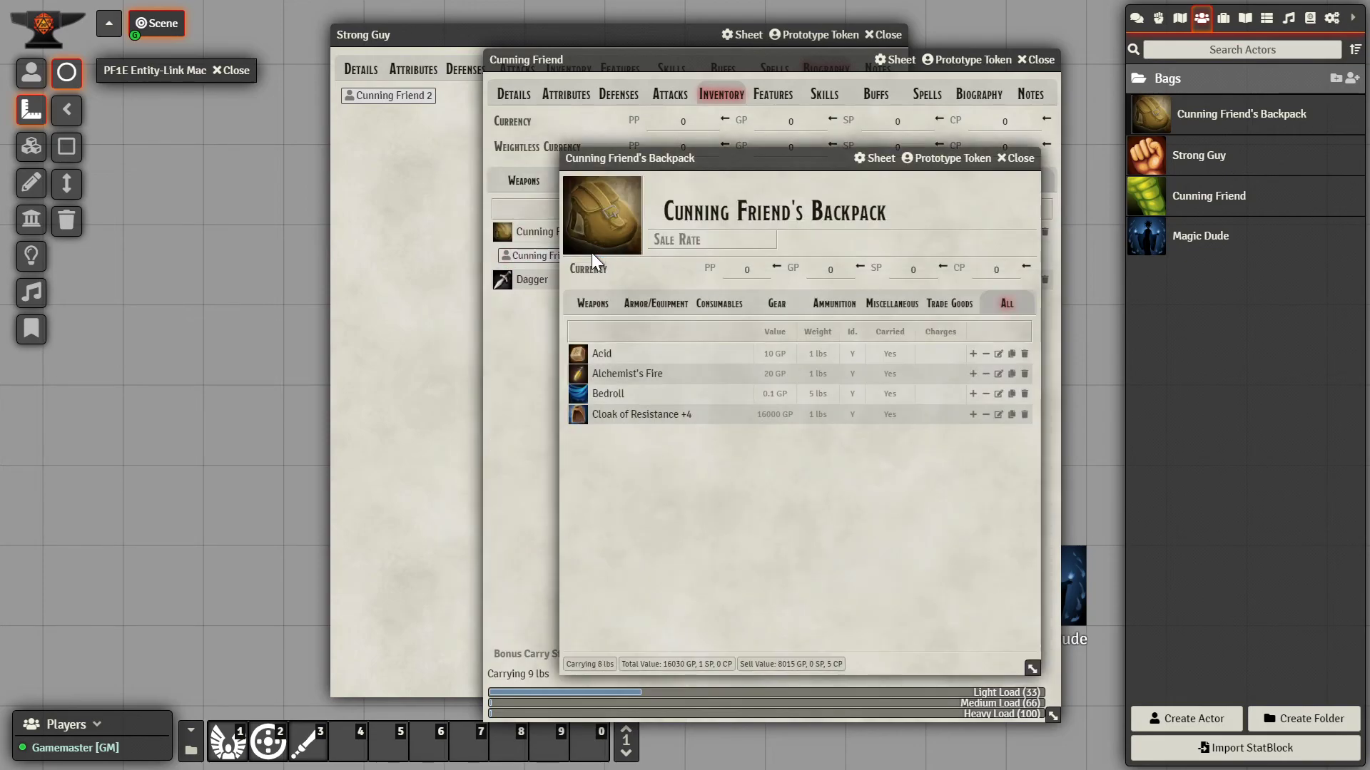
{"action": "left_click", "coordinate": [1015, 157]}
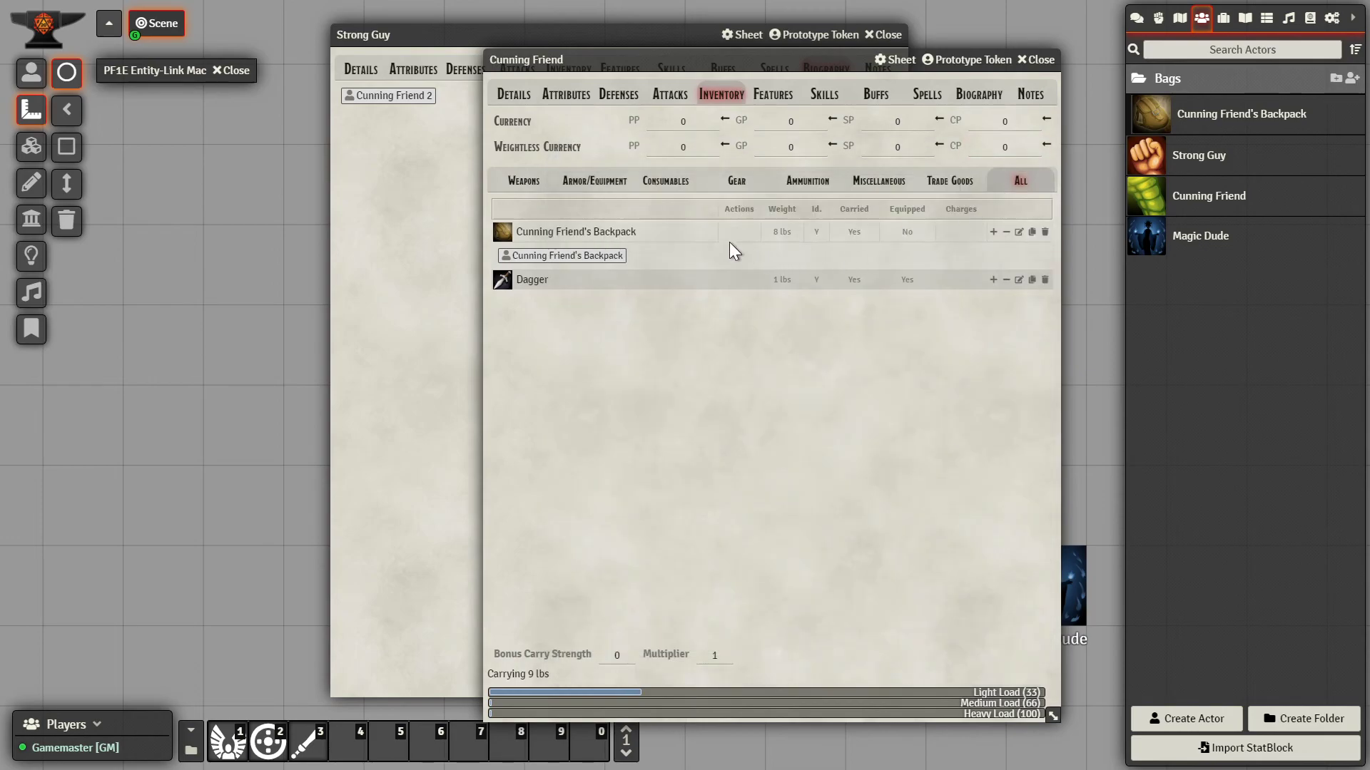
{"action": "left_click", "coordinate": [662, 236]}
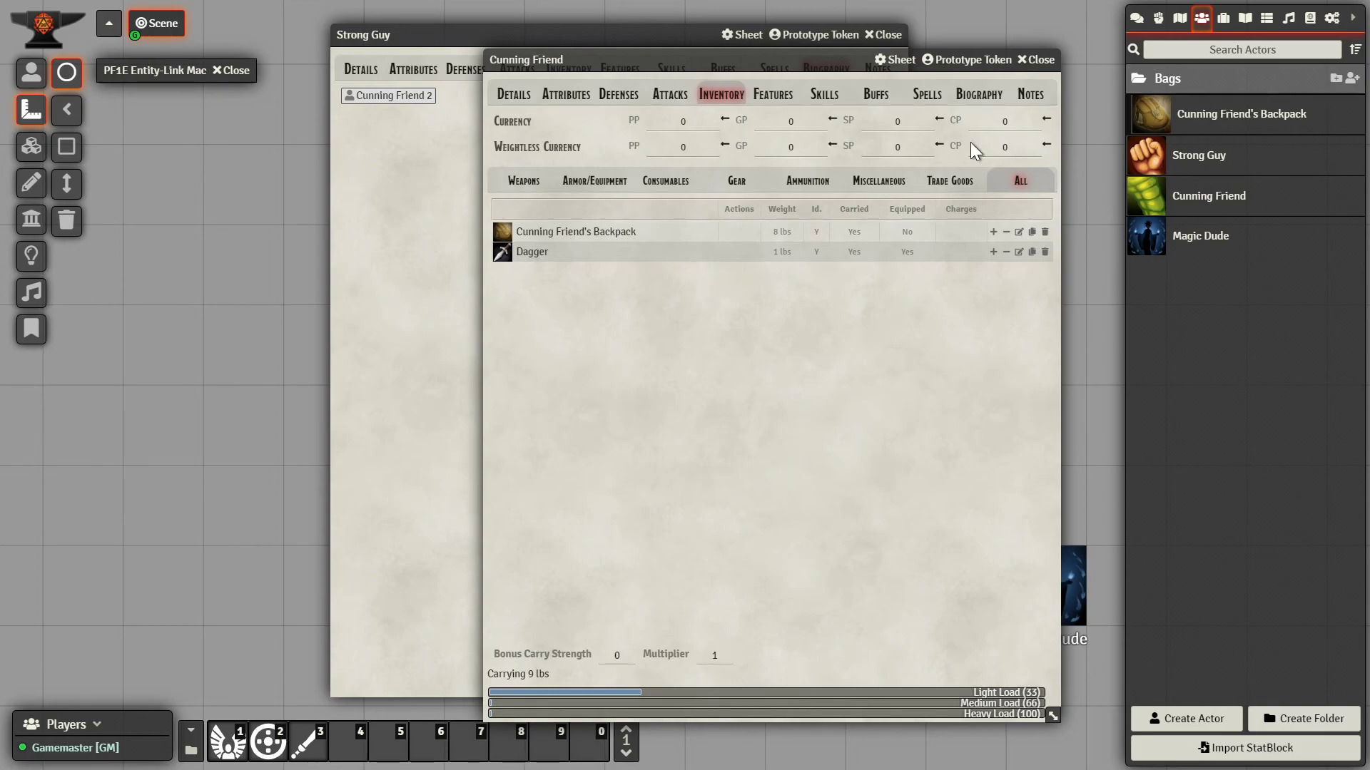
{"action": "left_click", "coordinate": [1040, 62]}
Step: Insert a link to the Alert macro on a new line in Strong Guy's biography
{"action": "mouse_move", "coordinate": [786, 145]}
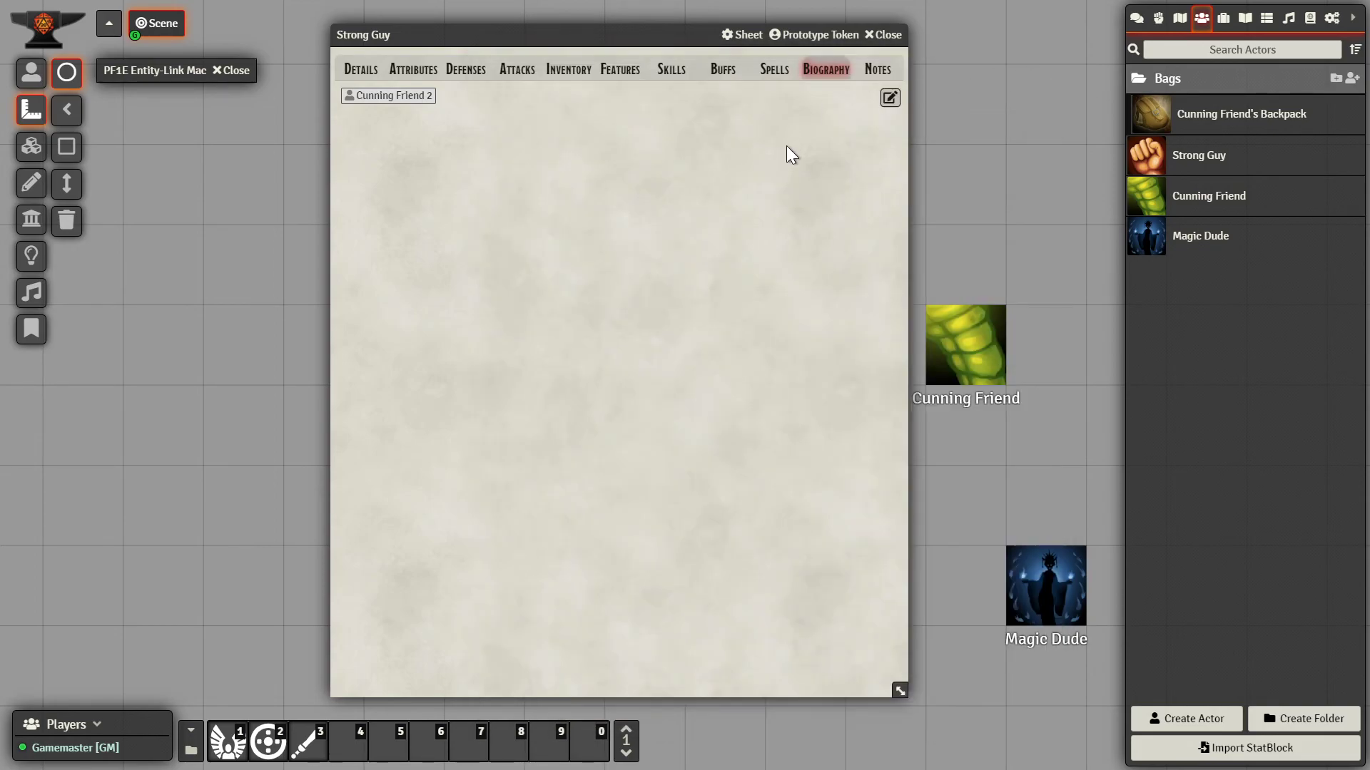
{"action": "left_click", "coordinate": [890, 99]}
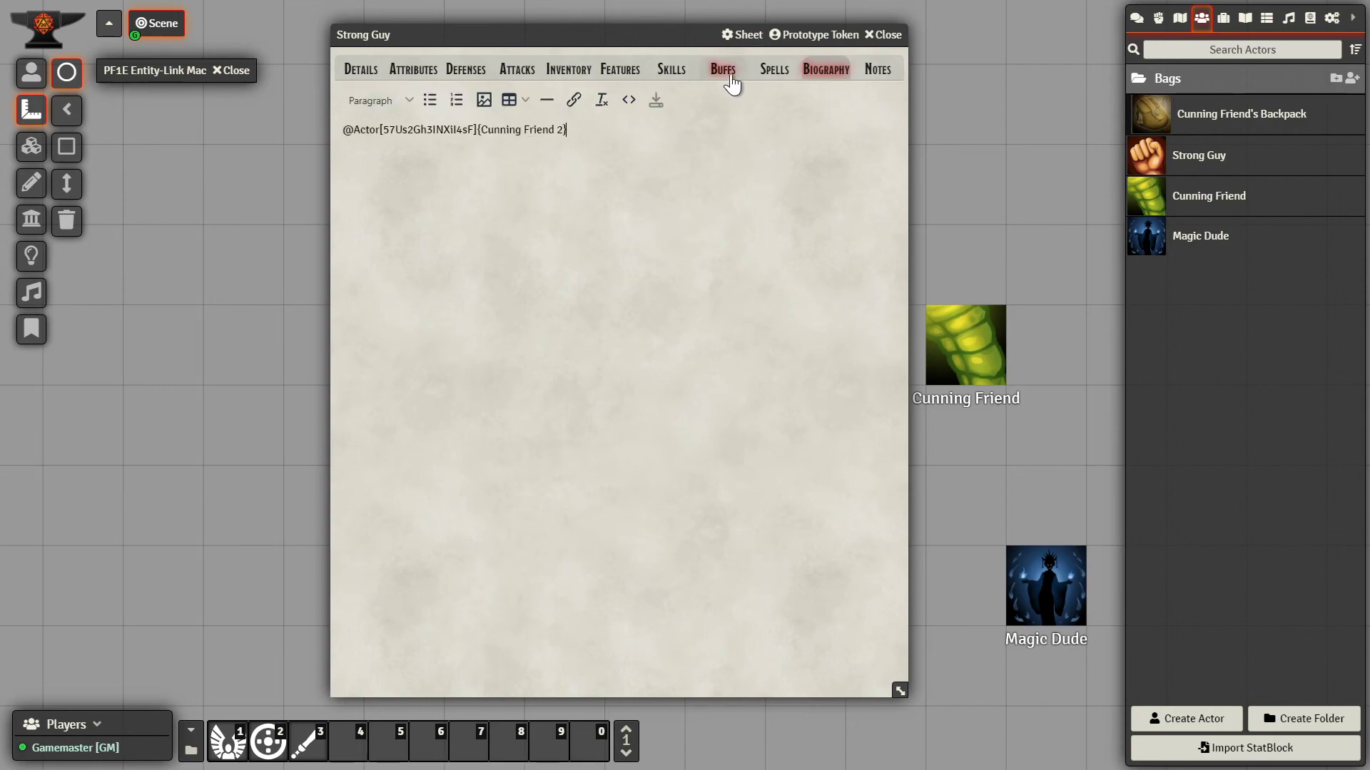
{"action": "key", "text": "Return"}
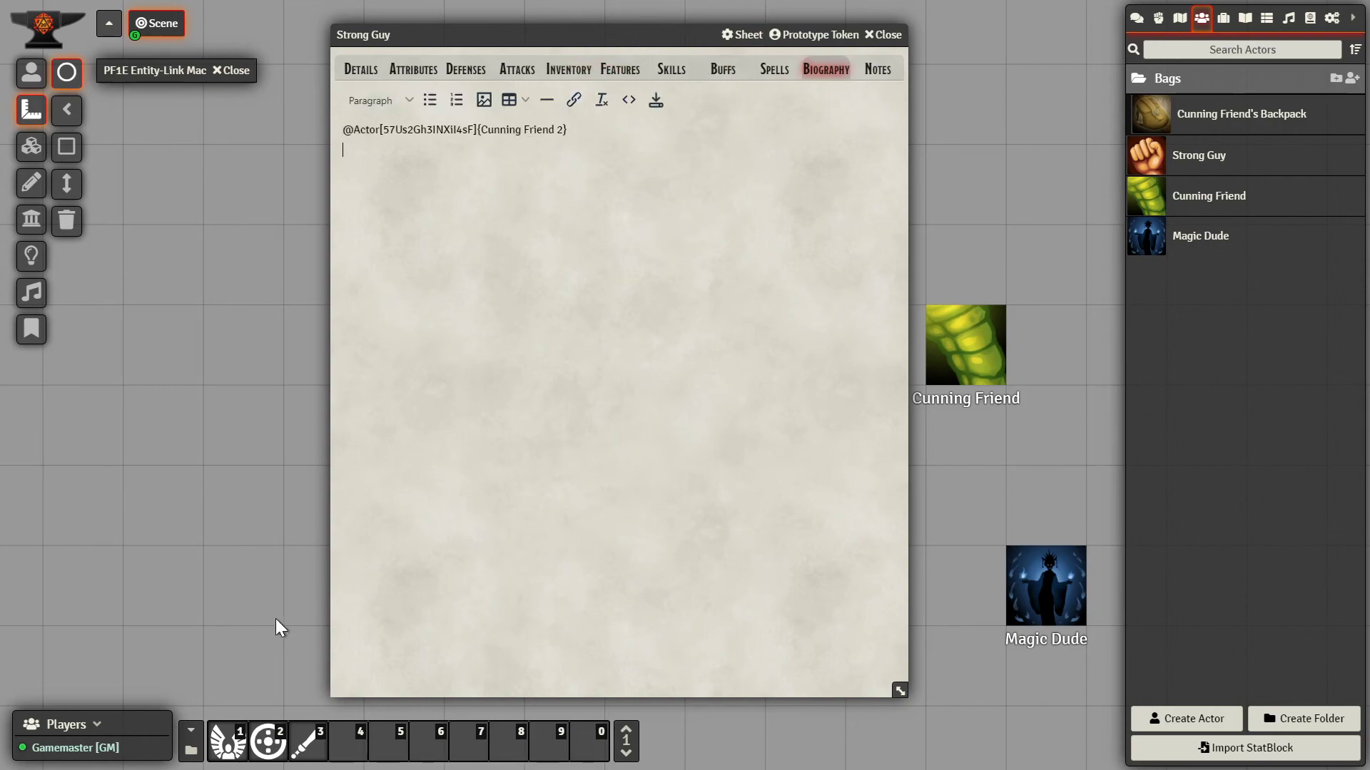
{"action": "left_click", "coordinate": [191, 751]}
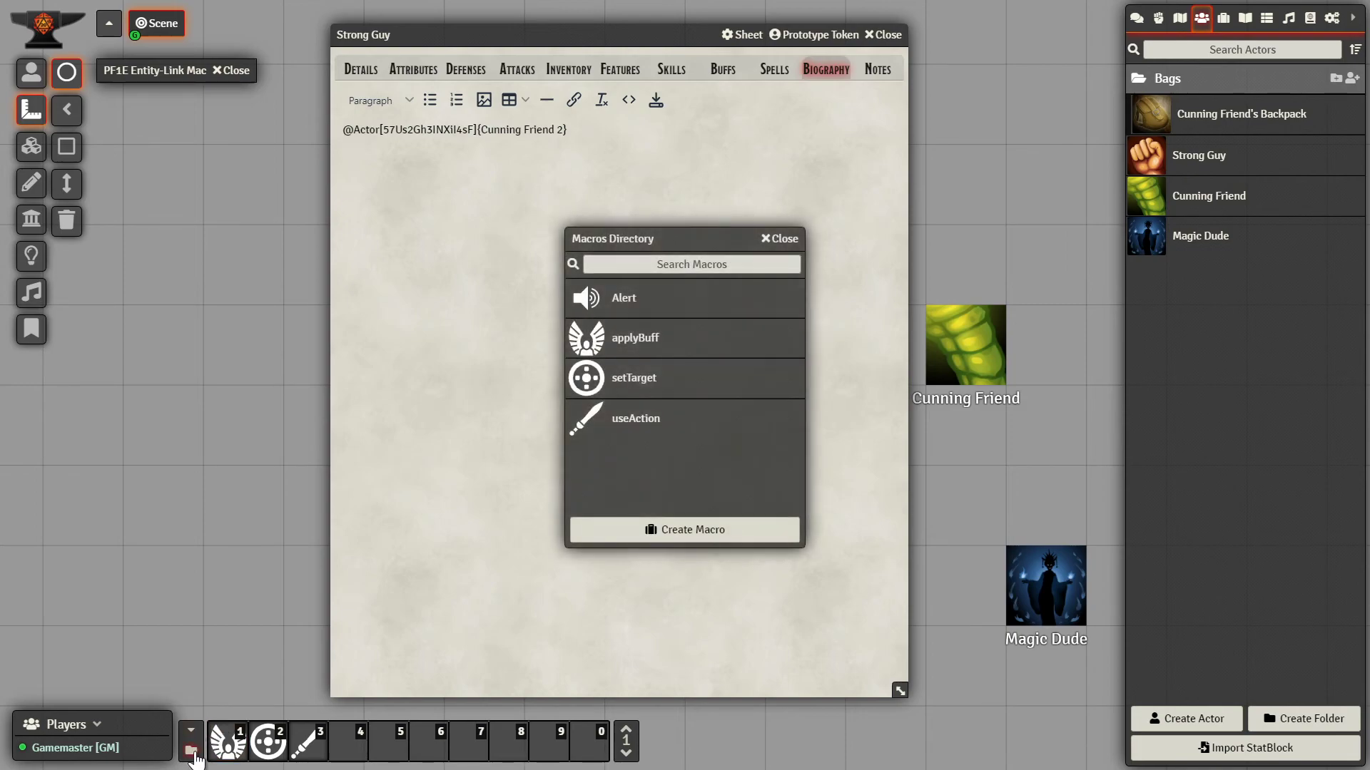
{"action": "left_click_drag", "start_coordinate": [628, 304], "coordinate": [463, 227]}
Step: Move the Macros Directory away from the character sheet, collapse it and save Strong Guy's biography
{"action": "left_click_drag", "start_coordinate": [660, 240], "coordinate": [523, 251]}
{"action": "left_click_drag", "start_coordinate": [424, 251], "coordinate": [300, 253]}
{"action": "left_click_drag", "start_coordinate": [206, 243], "coordinate": [158, 254]}
{"action": "left_click_drag", "start_coordinate": [478, 249], "coordinate": [149, 258]}
{"action": "left_click", "coordinate": [30, 72]}
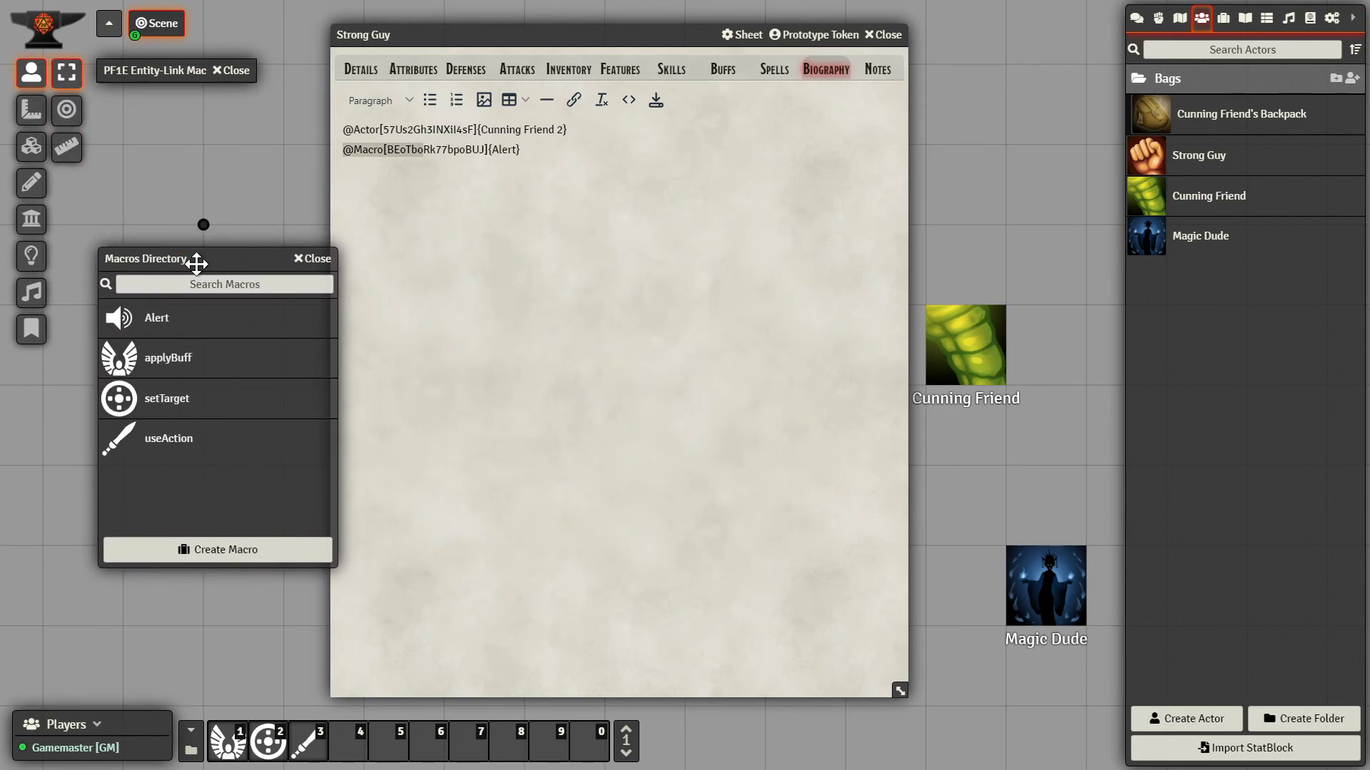
{"action": "double_click", "coordinate": [192, 259]}
{"action": "left_click", "coordinate": [584, 168]}
{"action": "left_click", "coordinate": [656, 101]}
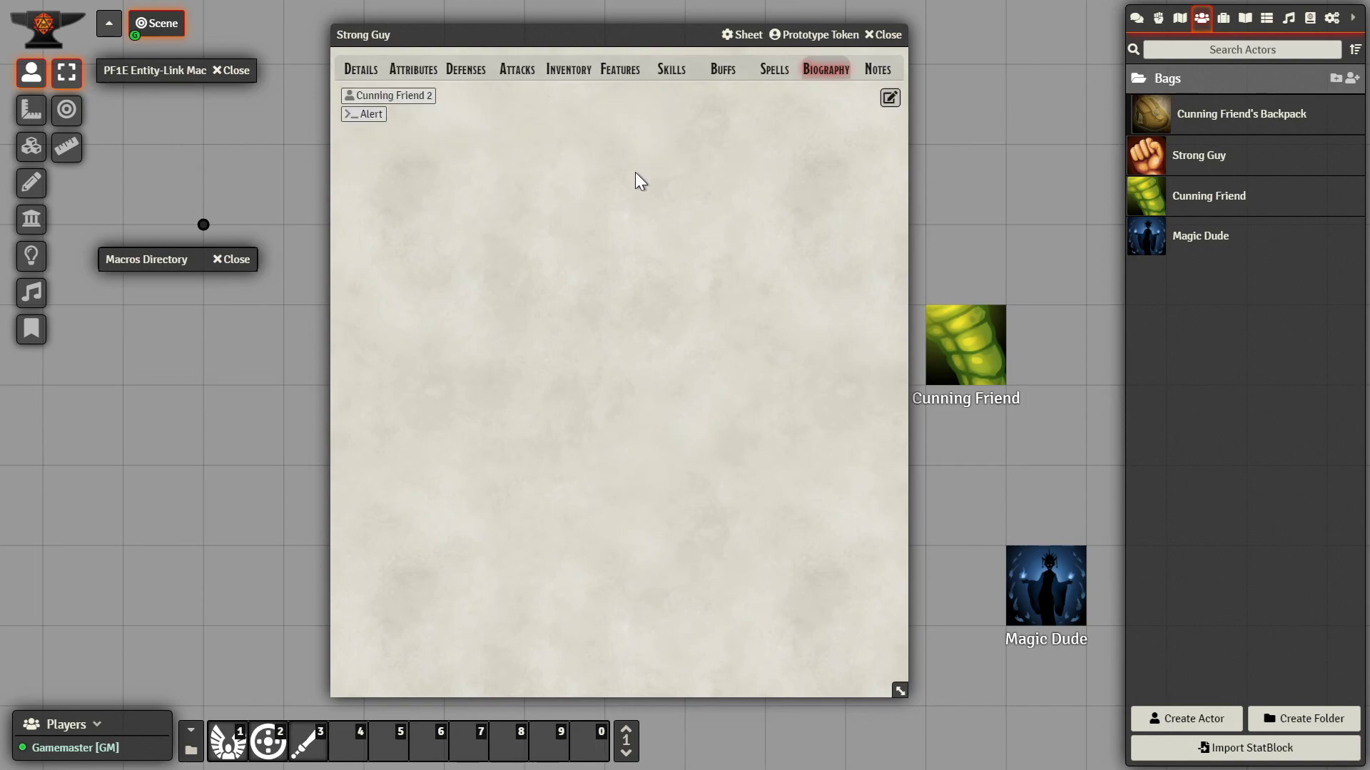
Step: Run the Alert macro from the biography link and shift the character sheet aside to see the notification
{"action": "left_click", "coordinate": [378, 130]}
{"action": "left_click_drag", "start_coordinate": [431, 31], "coordinate": [514, 45]}
{"action": "mouse_move", "coordinate": [461, 156]}
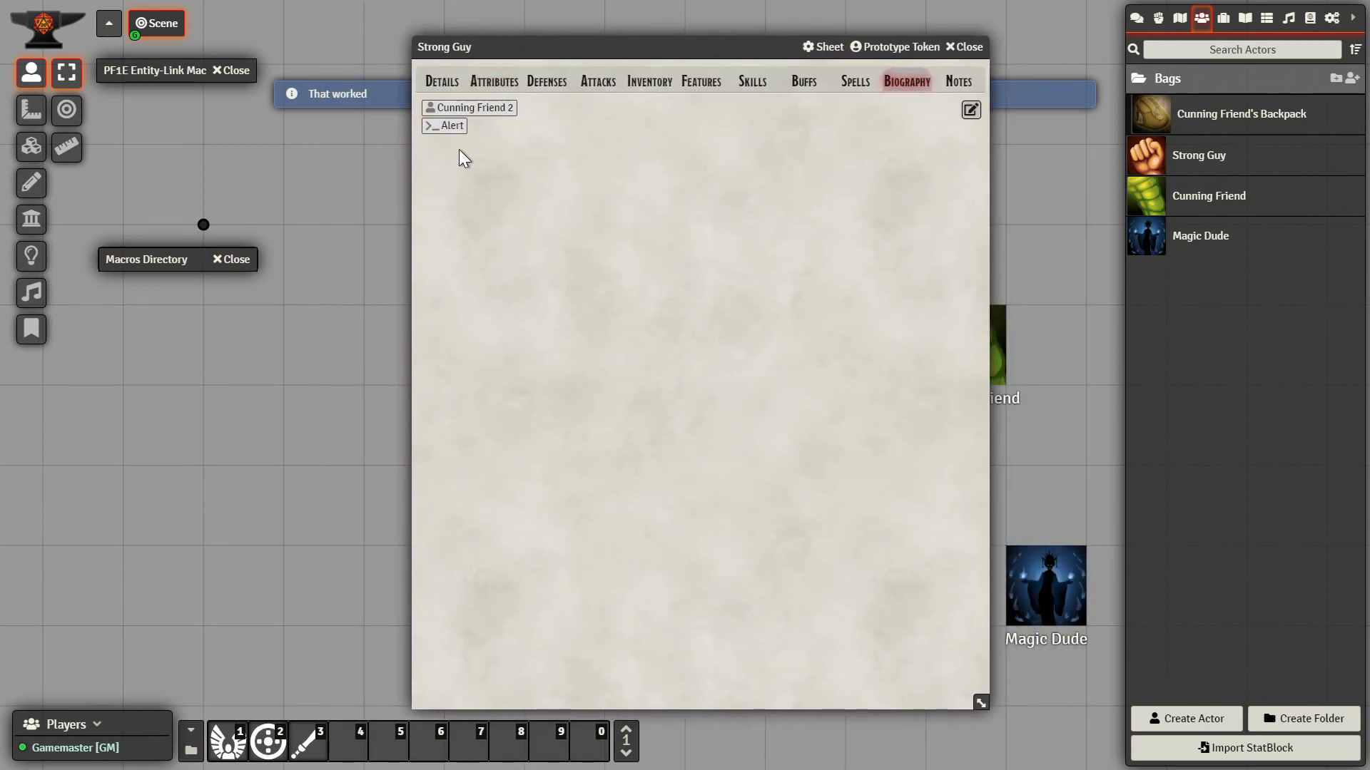
Step: Replace the macro link's ID with the name Alert, relabel it "Not alert", and test the saved link
{"action": "left_click", "coordinate": [970, 110]}
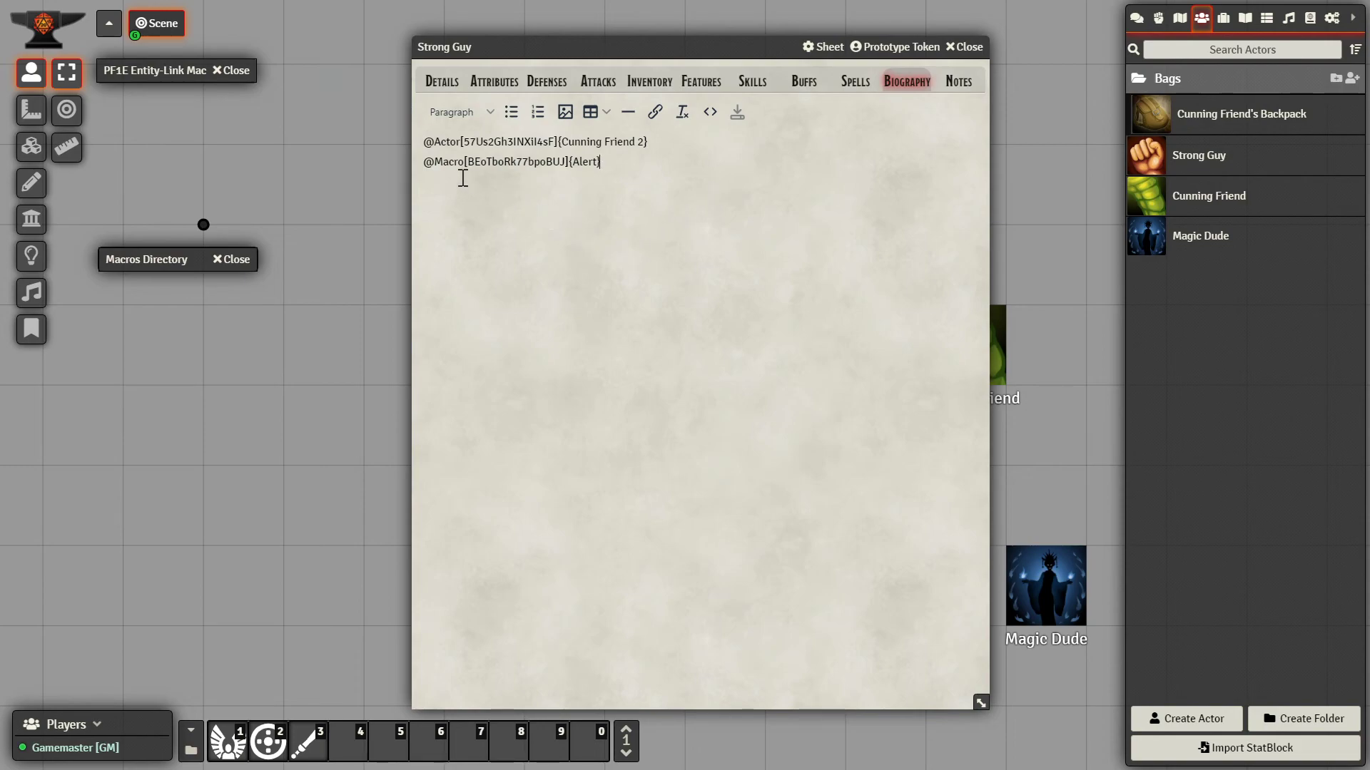
{"action": "double_click", "coordinate": [500, 162]}
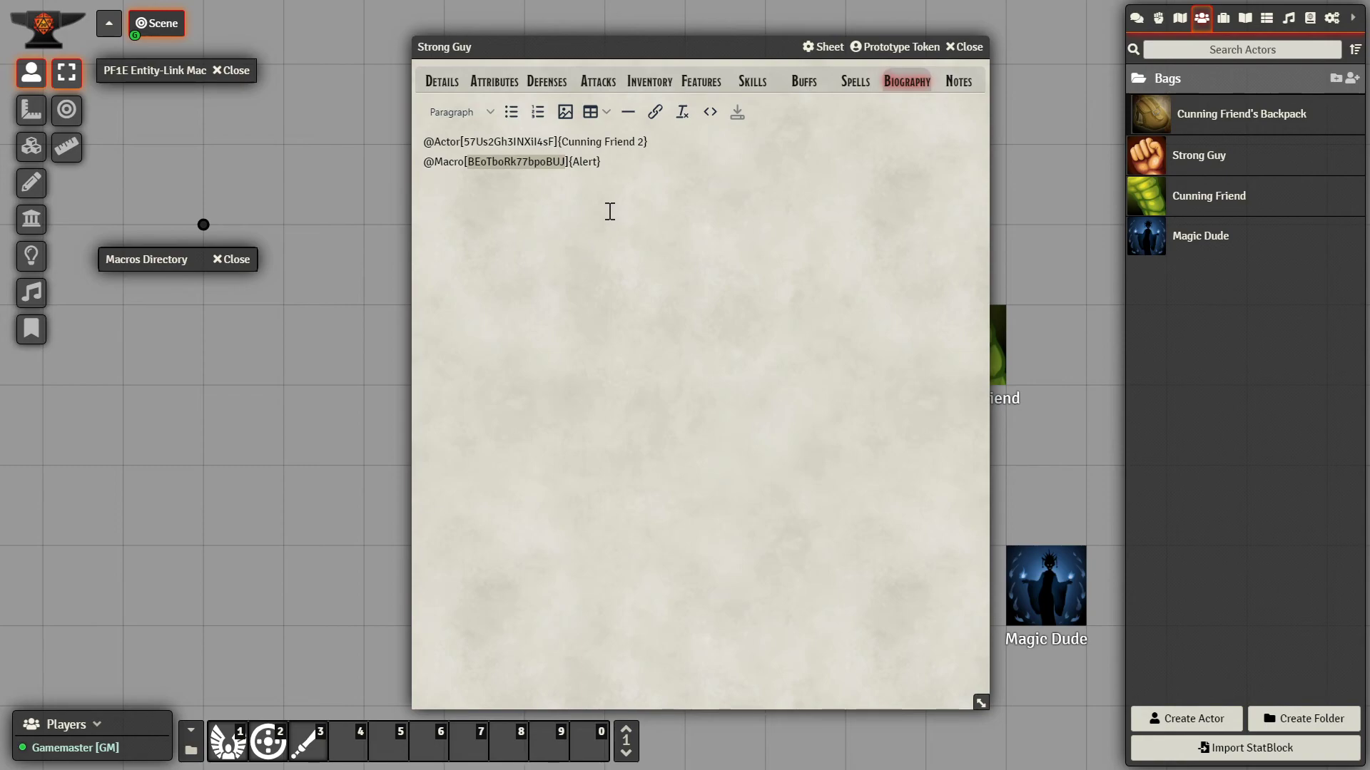
{"action": "type", "text": "Alert"}
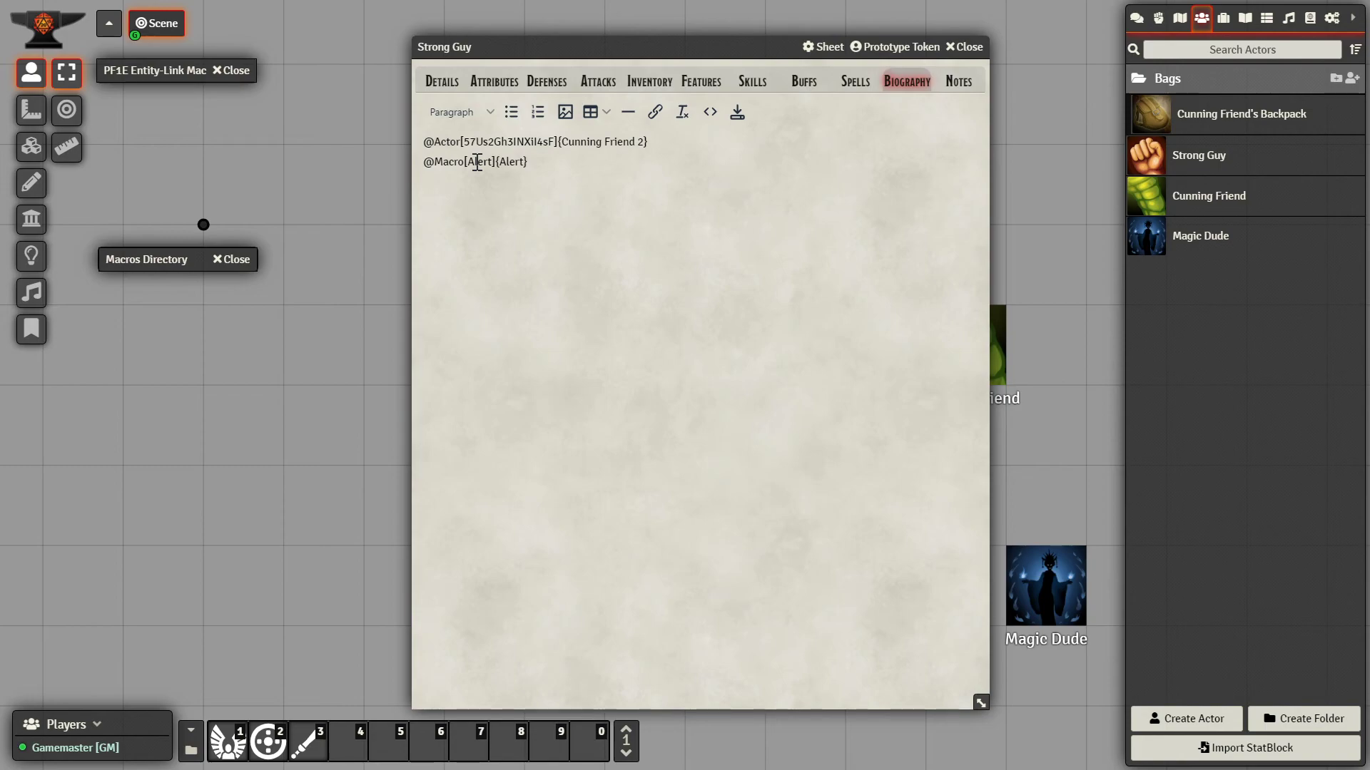
{"action": "double_click", "coordinate": [512, 162]}
{"action": "type", "text": "Not alert"}
{"action": "left_click", "coordinate": [737, 112]}
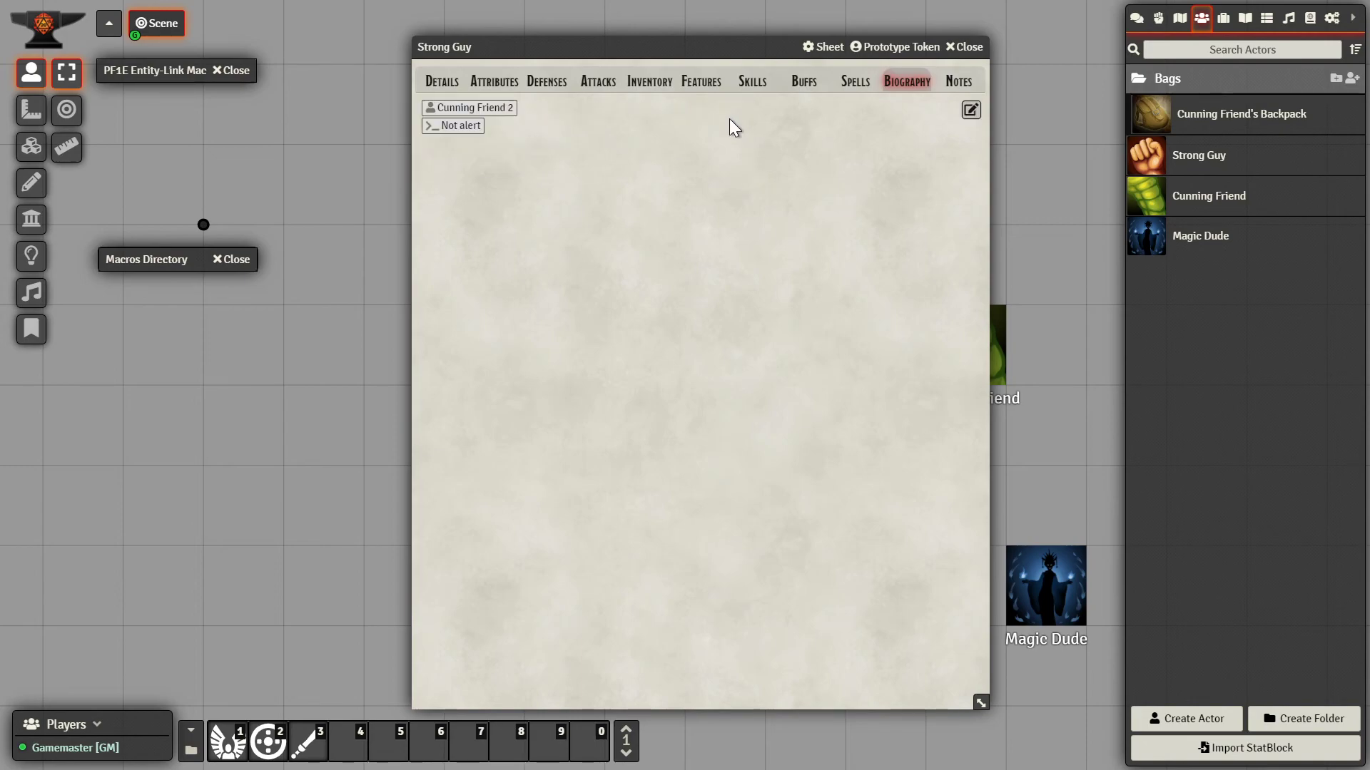
{"action": "left_click", "coordinate": [462, 127]}
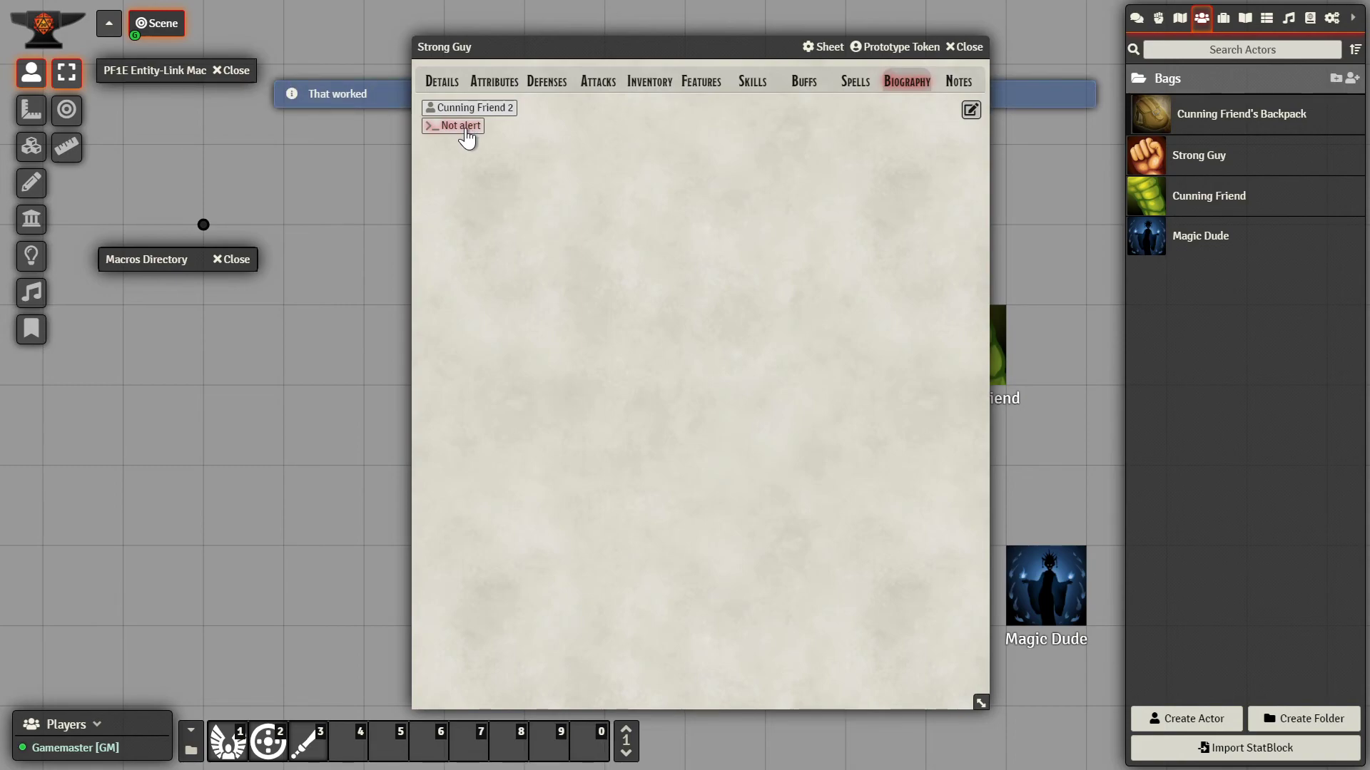
Step: Close the Macros Directory and add callMacro from the PF1E Entity-Link Macros compendium to hotbar slot 4
{"action": "left_click", "coordinate": [235, 270]}
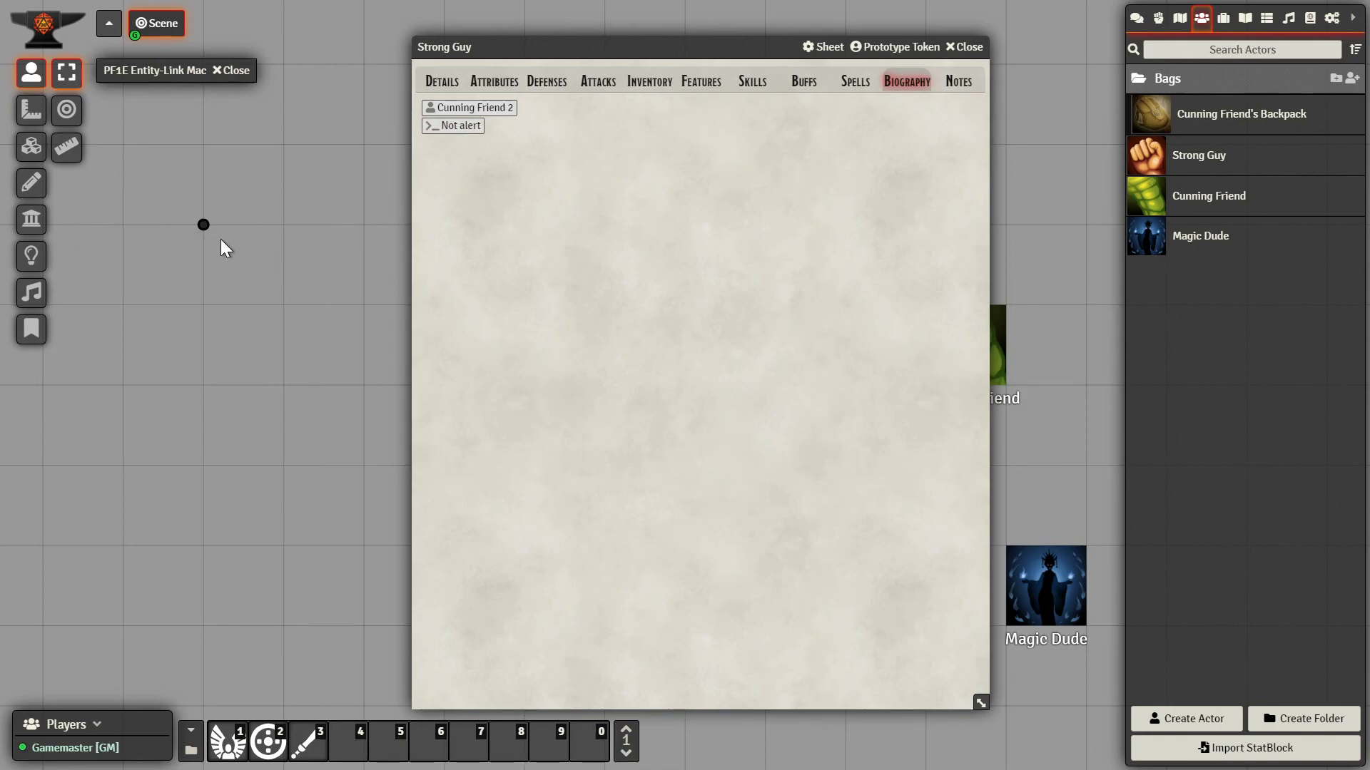
{"action": "double_click", "coordinate": [126, 68]}
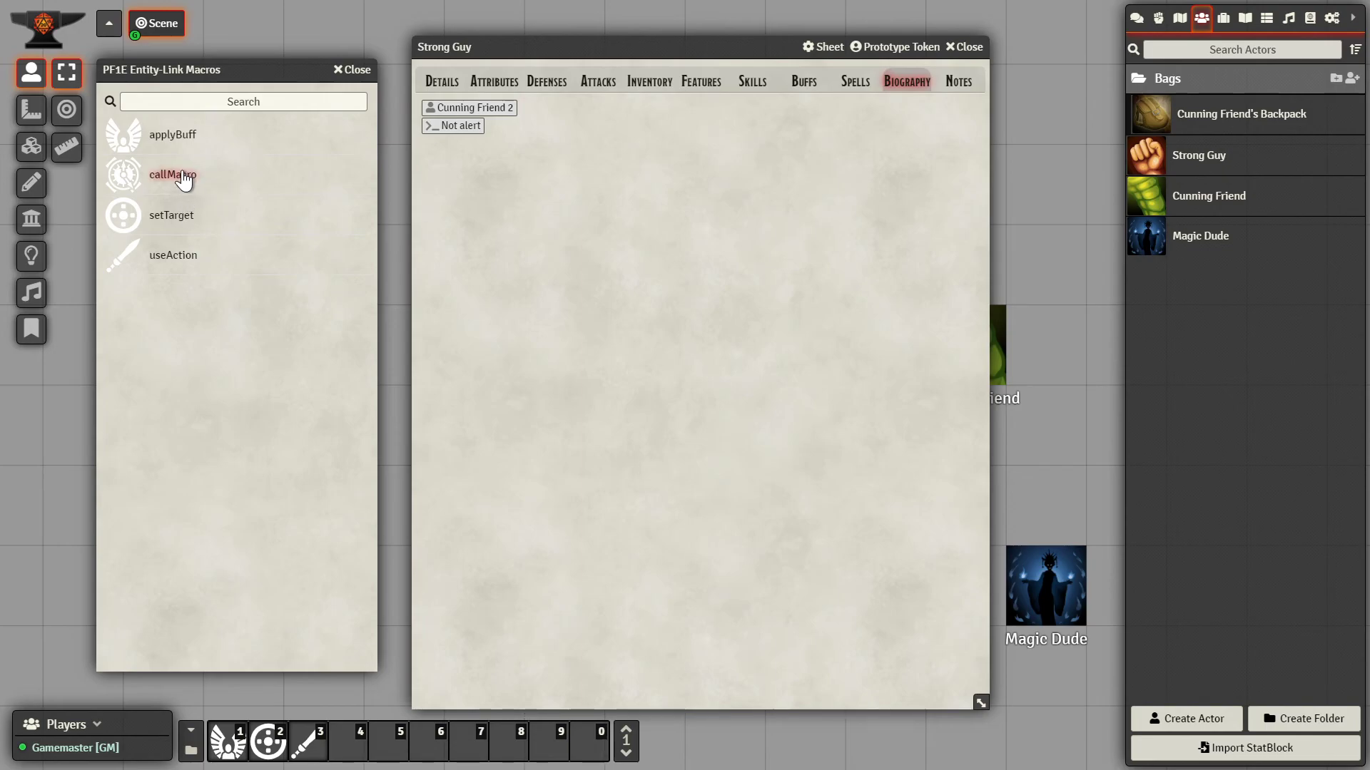
{"action": "left_click_drag", "start_coordinate": [184, 180], "coordinate": [348, 743]}
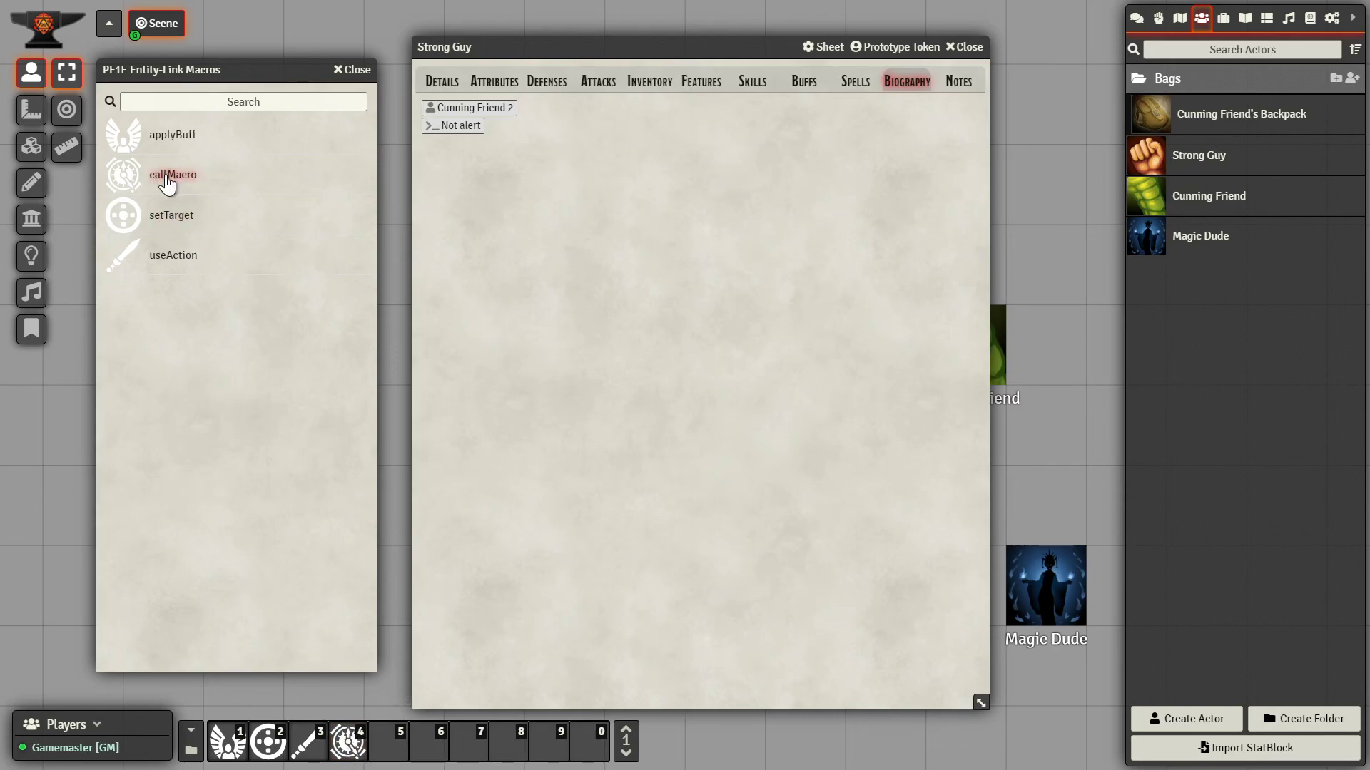
Step: Copy the entire command script of the callMacro compendium entry and close the macro
{"action": "left_click", "coordinate": [168, 184]}
{"action": "left_click", "coordinate": [555, 428]}
{"action": "key", "text": "ctrl+a"}
{"action": "key", "text": "ctrl+c"}
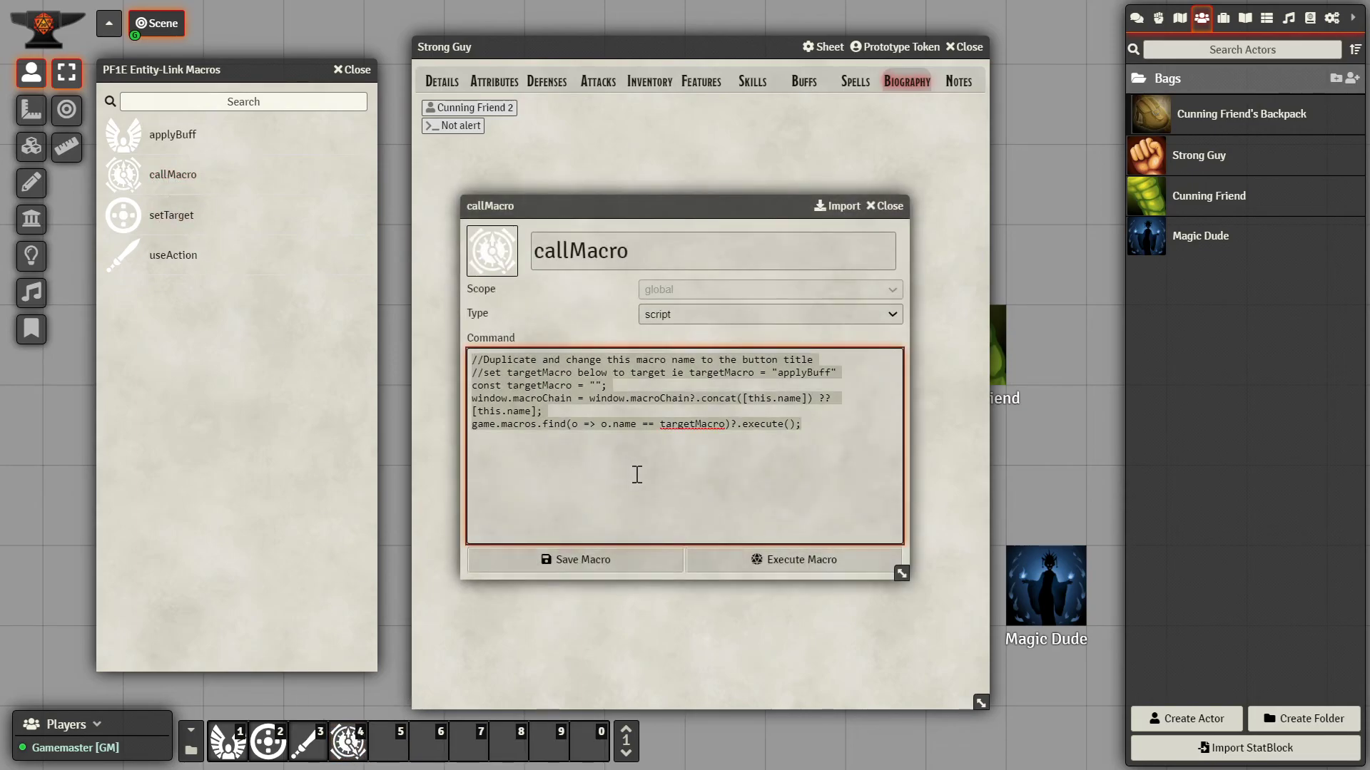
{"action": "left_click", "coordinate": [886, 206]}
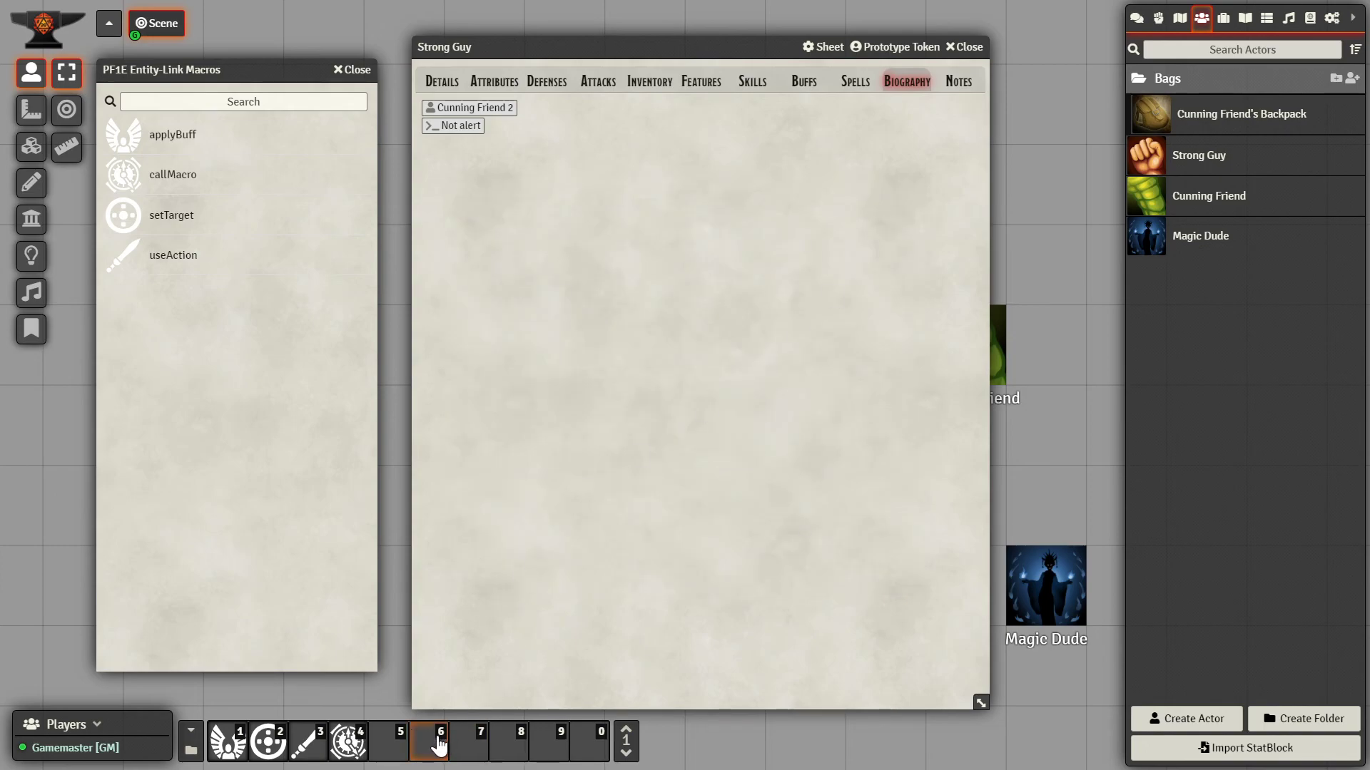
Step: Create a new script macro in hotbar slot 6 from the copied callMacro command and save it
{"action": "left_click", "coordinate": [438, 746]}
{"action": "left_click", "coordinate": [653, 247]}
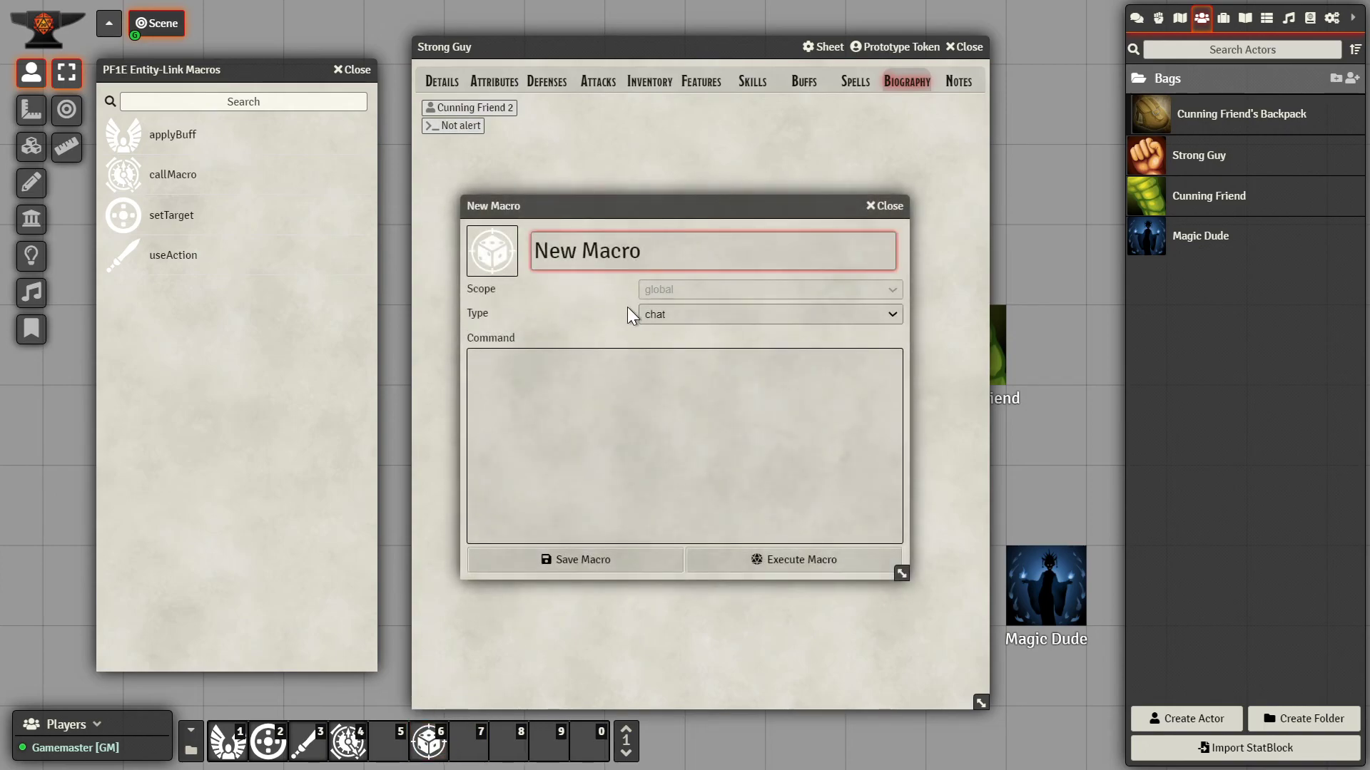
{"action": "left_click", "coordinate": [608, 378]}
{"action": "key", "text": "ctrl+v"}
{"action": "left_click", "coordinate": [694, 316]}
{"action": "left_click", "coordinate": [686, 340]}
{"action": "left_click", "coordinate": [611, 560]}
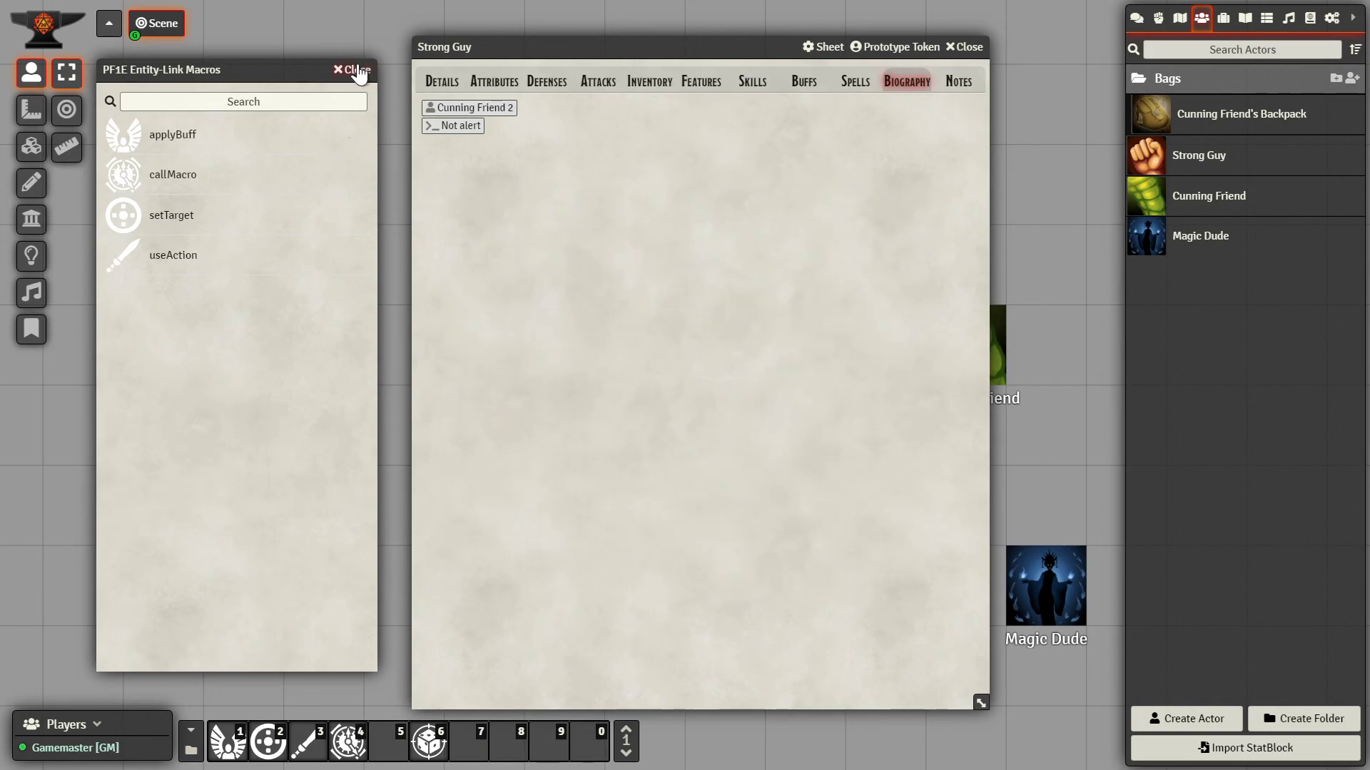
Step: Close the macro compendium, and open Cunning Friend from Strong Guy's biography link to show the class features beside the chat log
{"action": "left_click", "coordinate": [353, 70]}
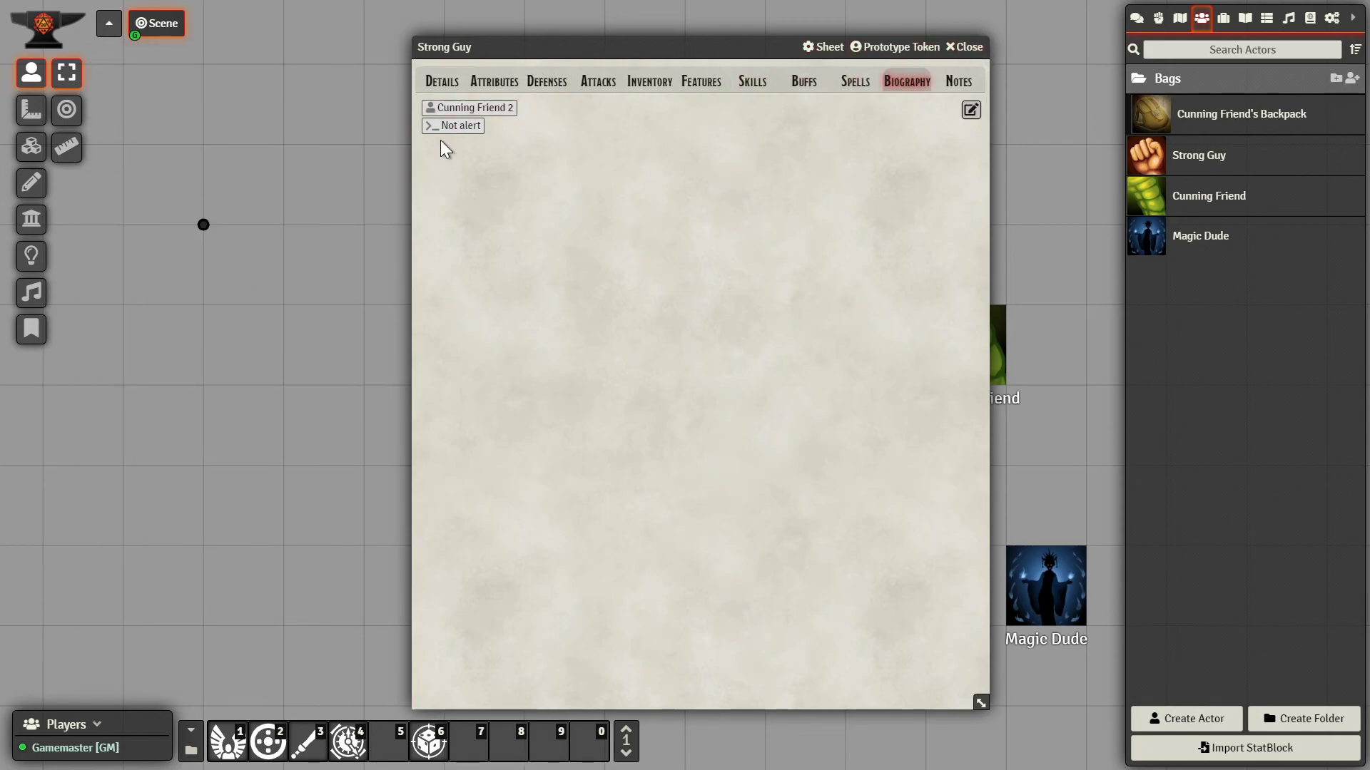
{"action": "left_click", "coordinate": [499, 112]}
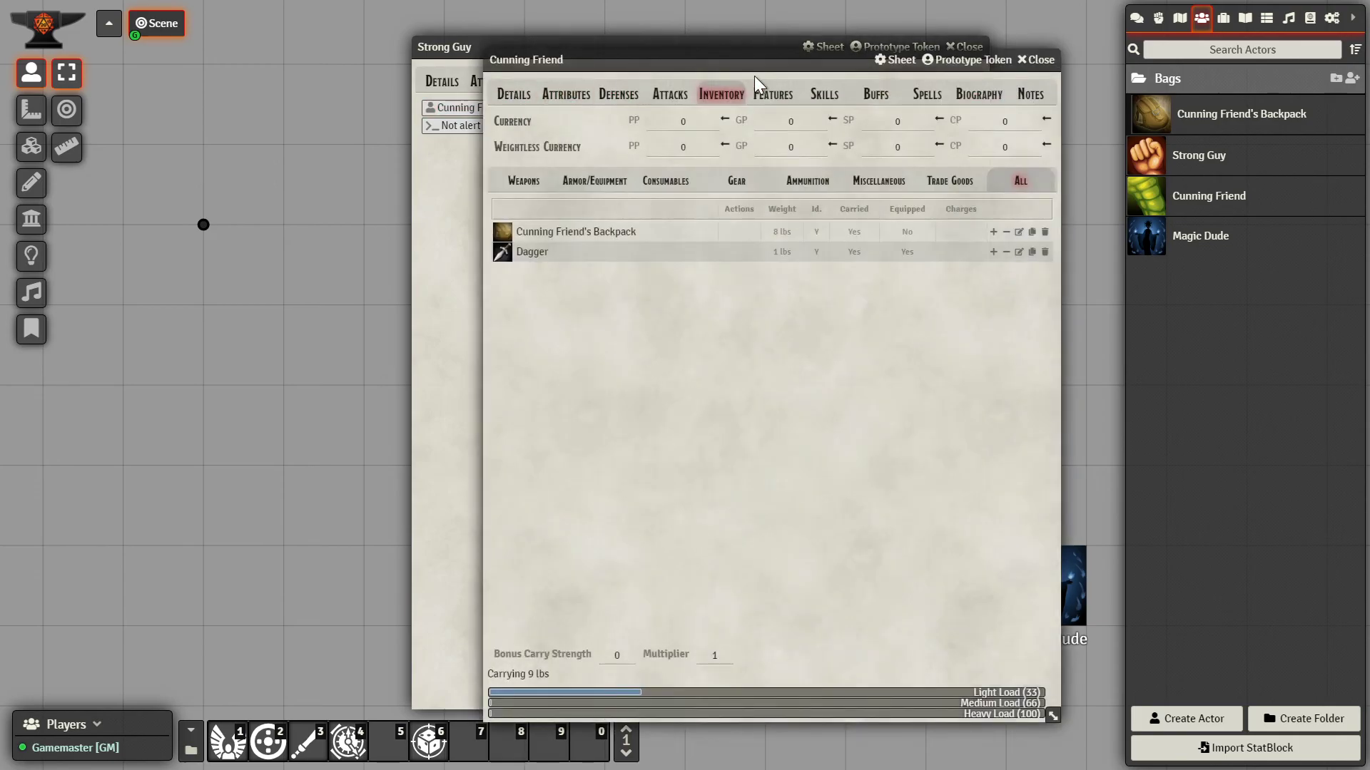
{"action": "left_click", "coordinate": [969, 46]}
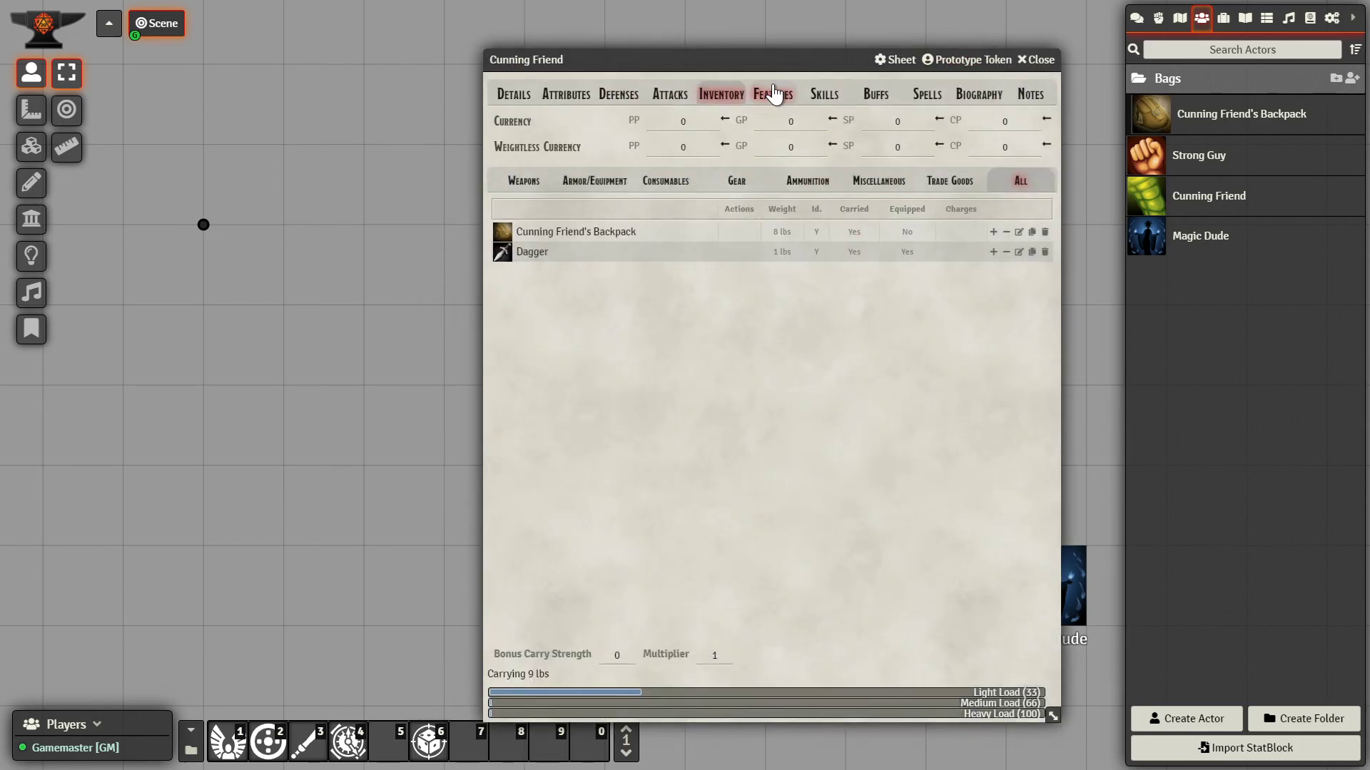
{"action": "left_click", "coordinate": [774, 93]}
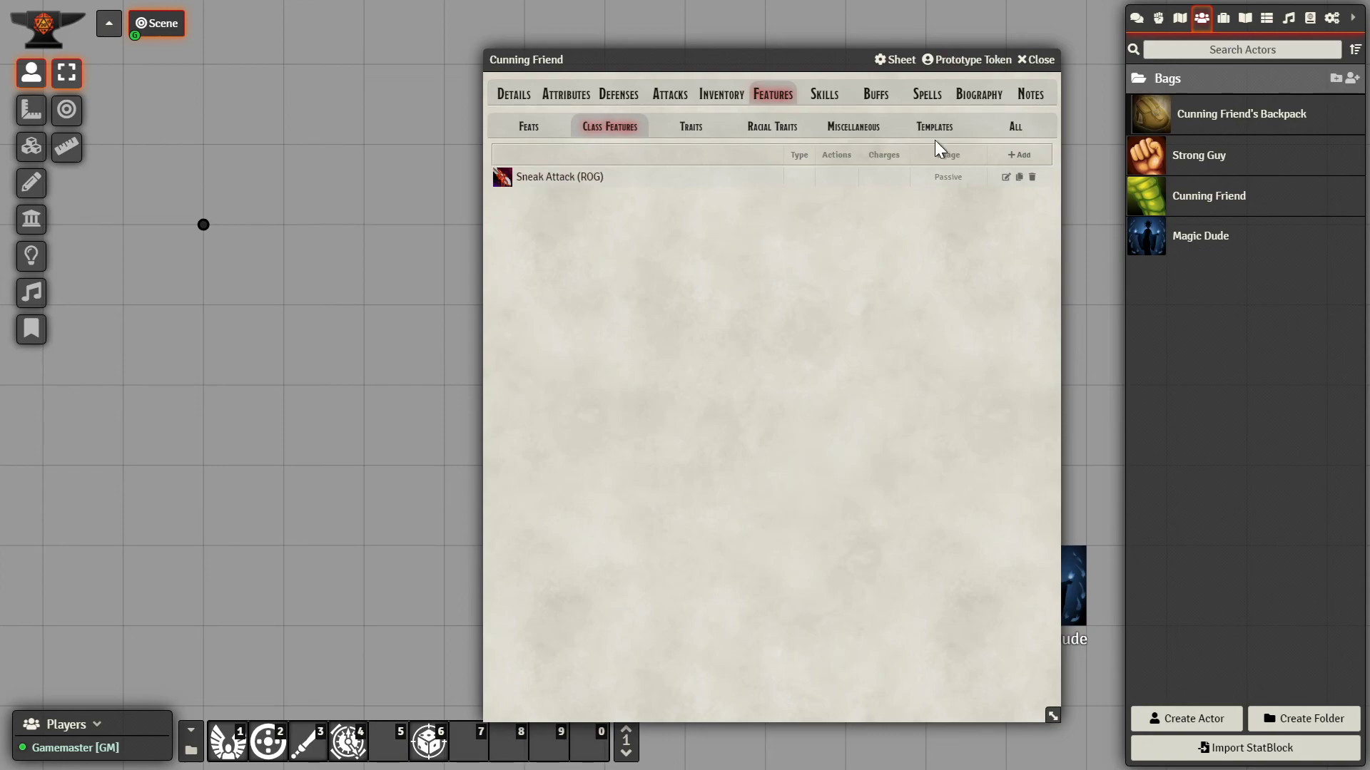
{"action": "left_click", "coordinate": [1136, 20]}
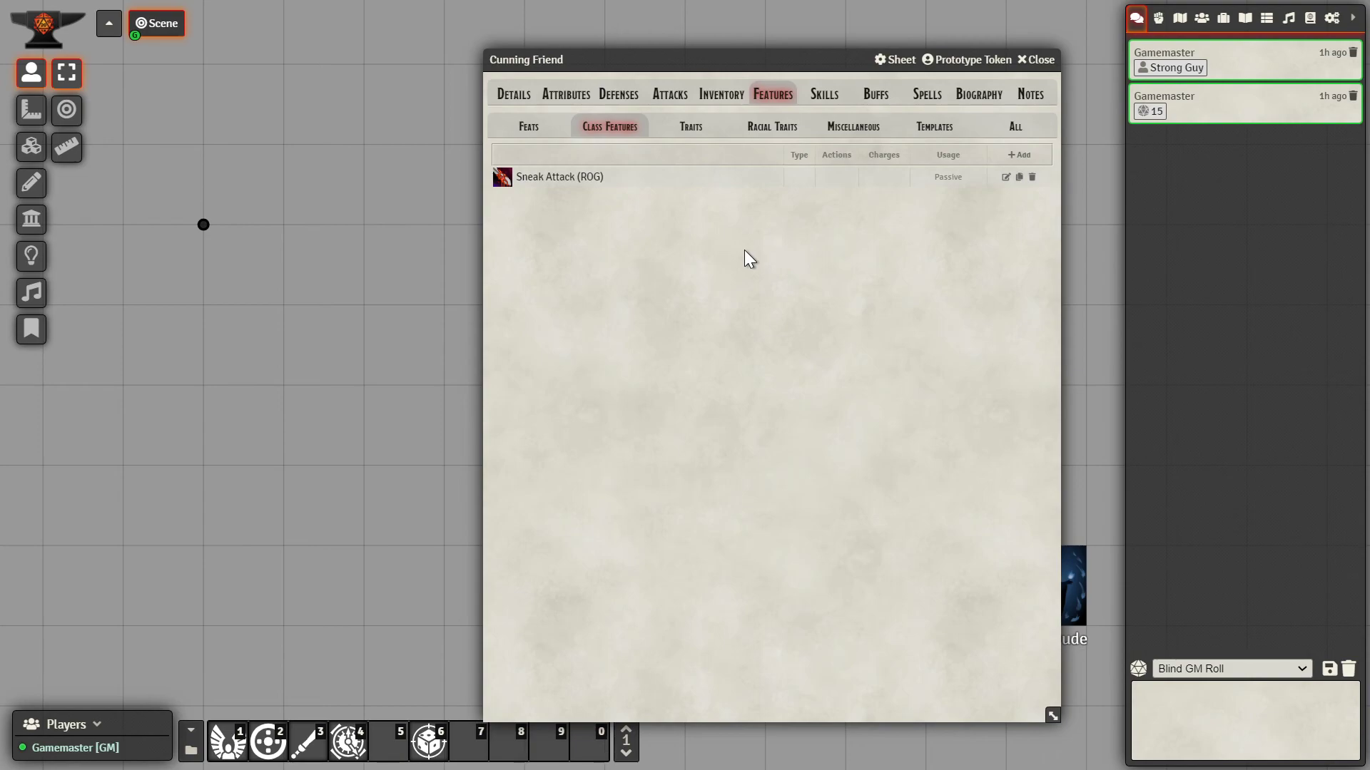
{"action": "left_click", "coordinate": [1006, 178]}
{"action": "left_click", "coordinate": [584, 545]}
{"action": "left_click", "coordinate": [586, 542]}
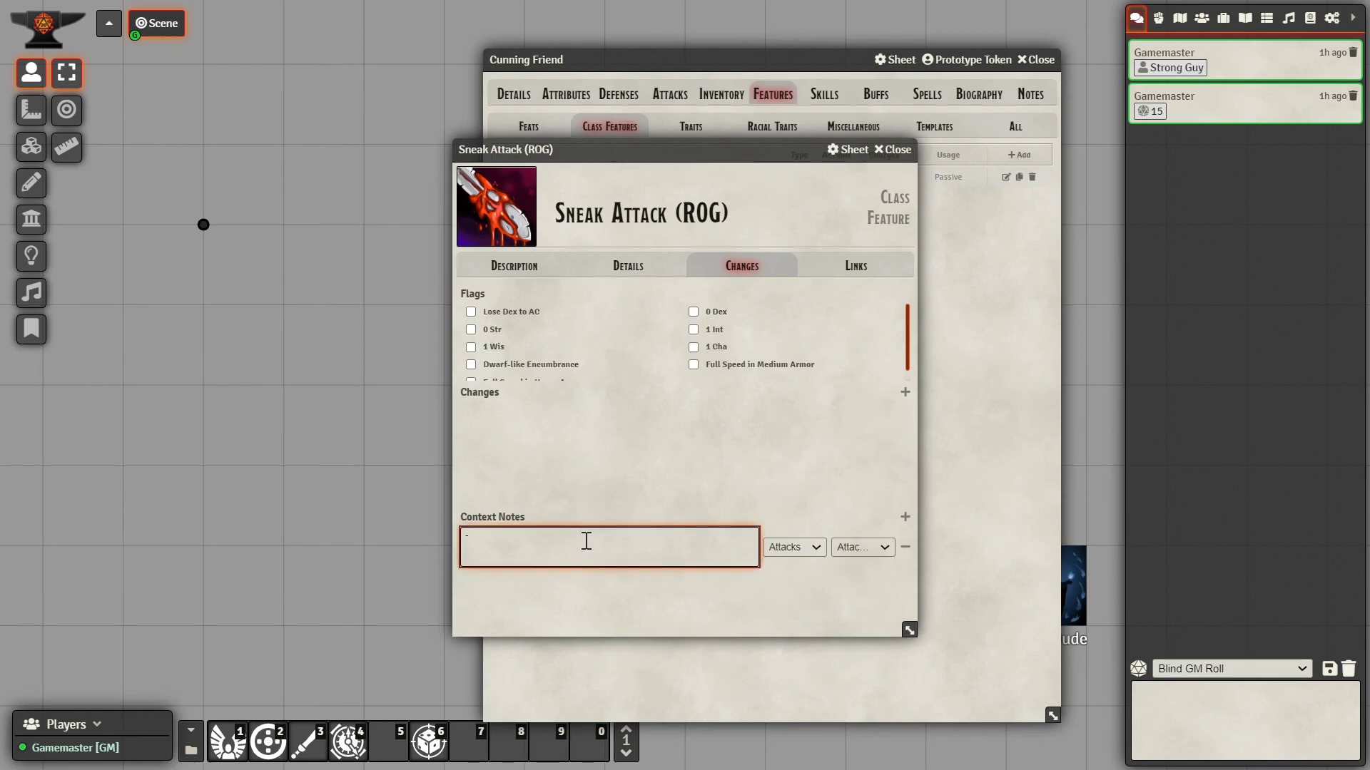
{"action": "key", "text": "BackSpace"}
{"action": "type", "text": "@Macro"}
{"action": "key", "text": "BackSpace"}
{"action": "type", "text": "[us"}
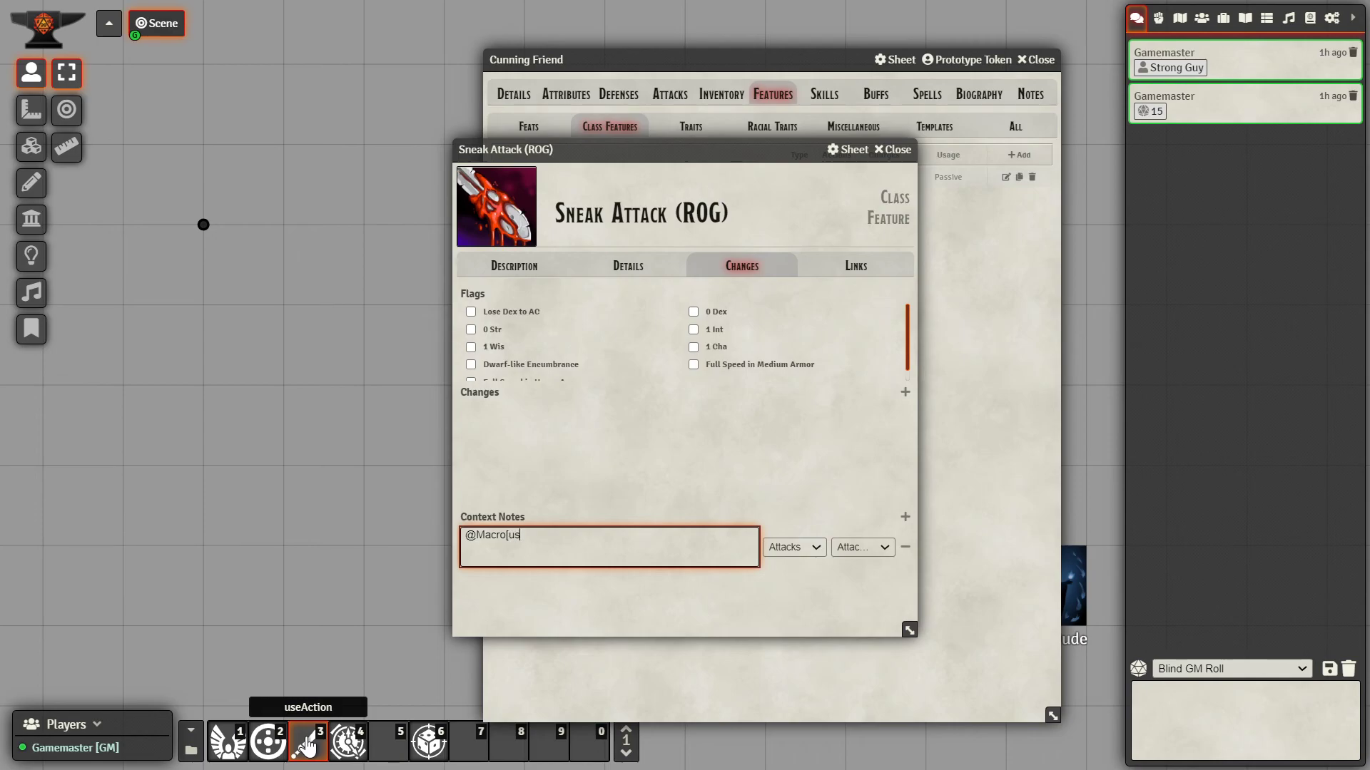
{"action": "type", "text": "eAction]{"}
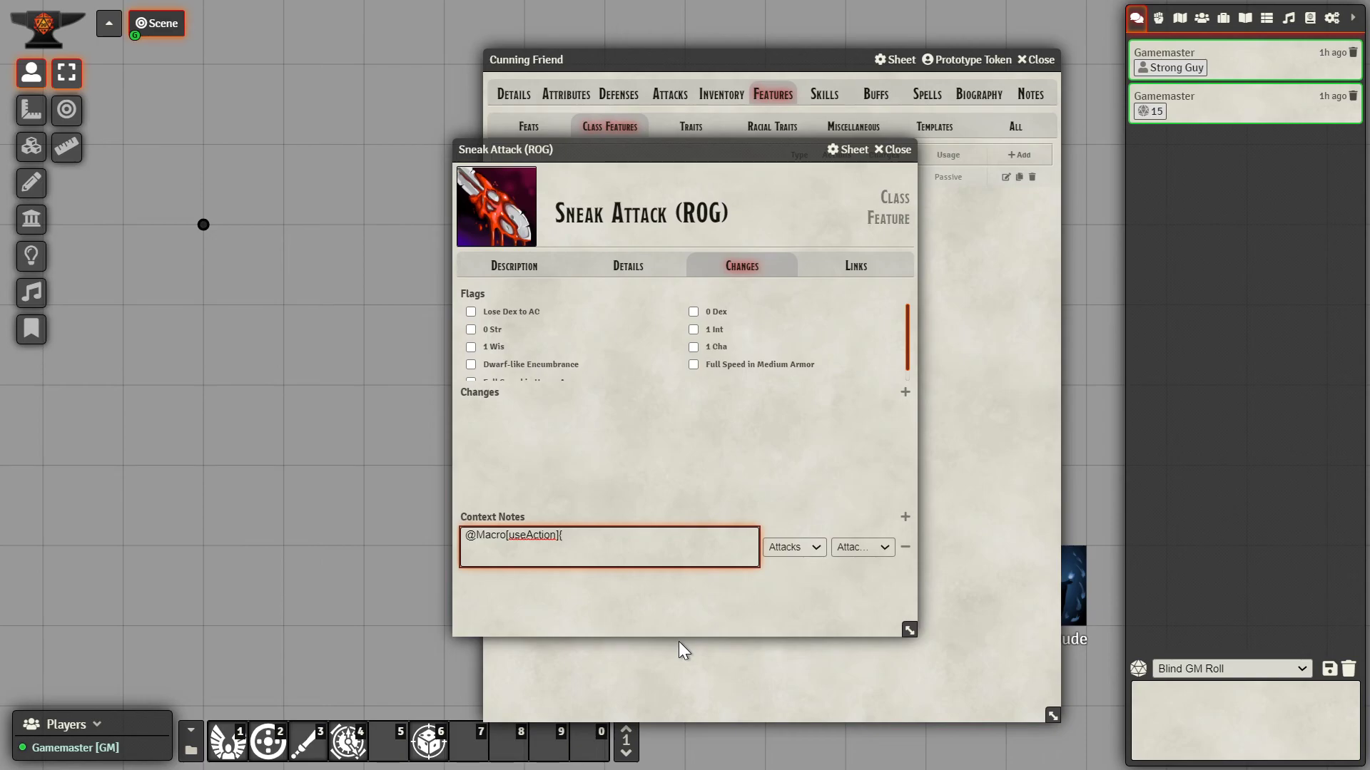
{"action": "type", "text": "Sneak Attack}"}
{"action": "left_click", "coordinate": [626, 454]}
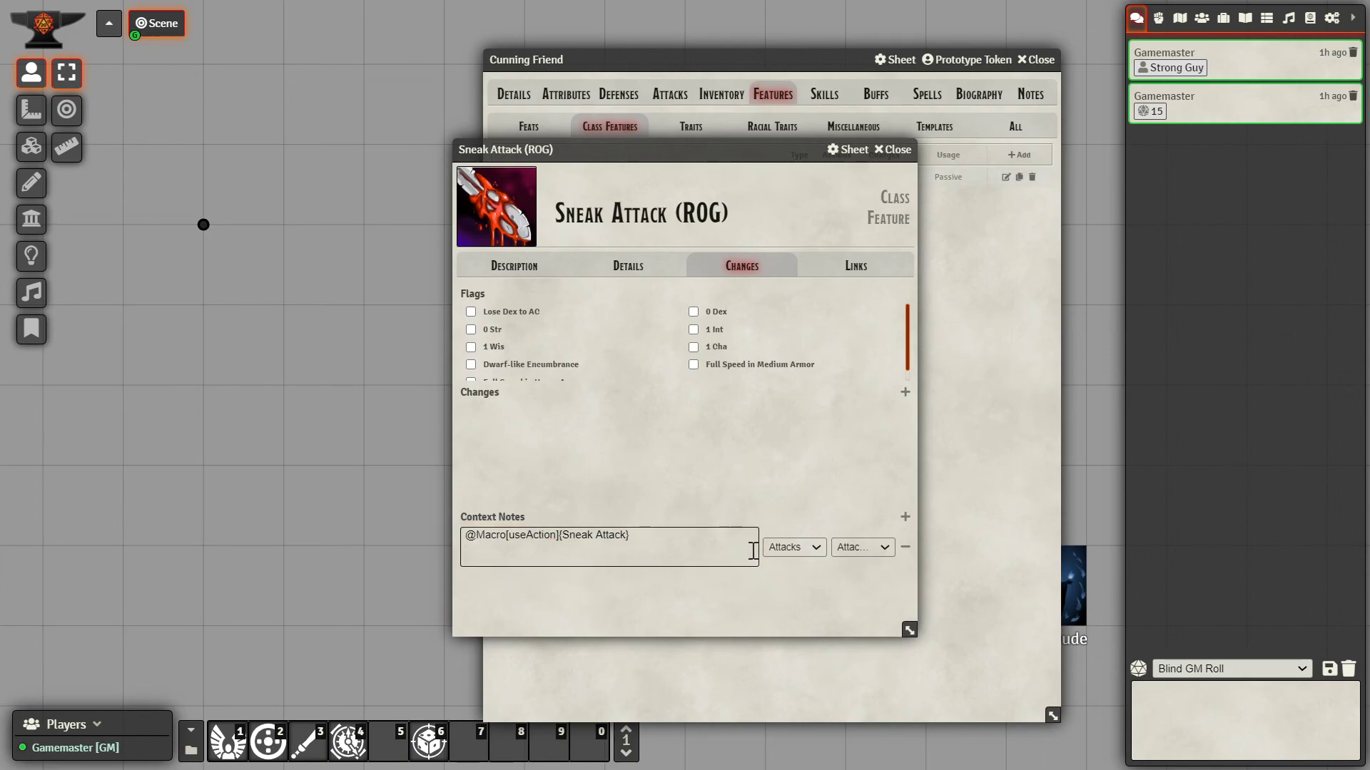
{"action": "left_click", "coordinate": [863, 546]}
{"action": "left_click", "coordinate": [904, 159]}
Step: Create an attack from the Dagger in Cunning Friend's inventory and close the item sheet
{"action": "left_click", "coordinate": [737, 101]}
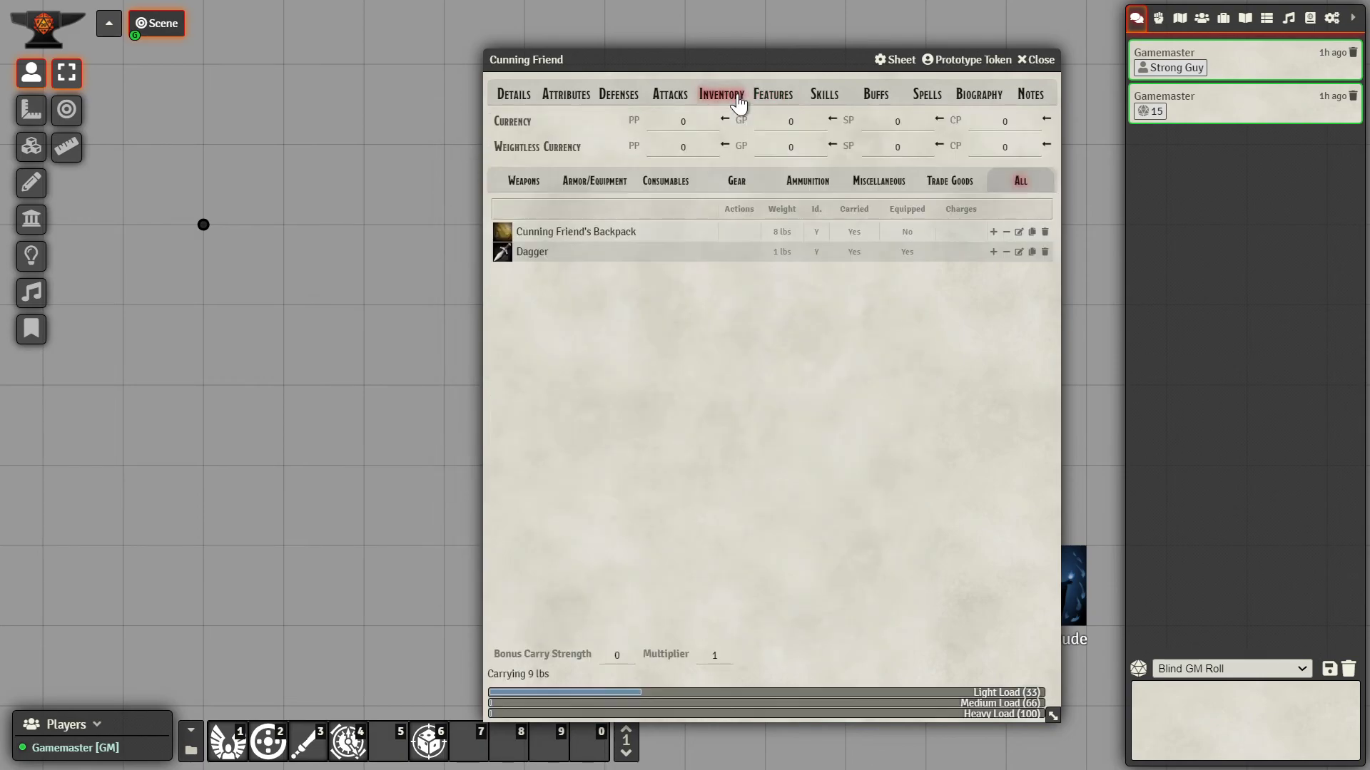
{"action": "left_click", "coordinate": [1018, 252]}
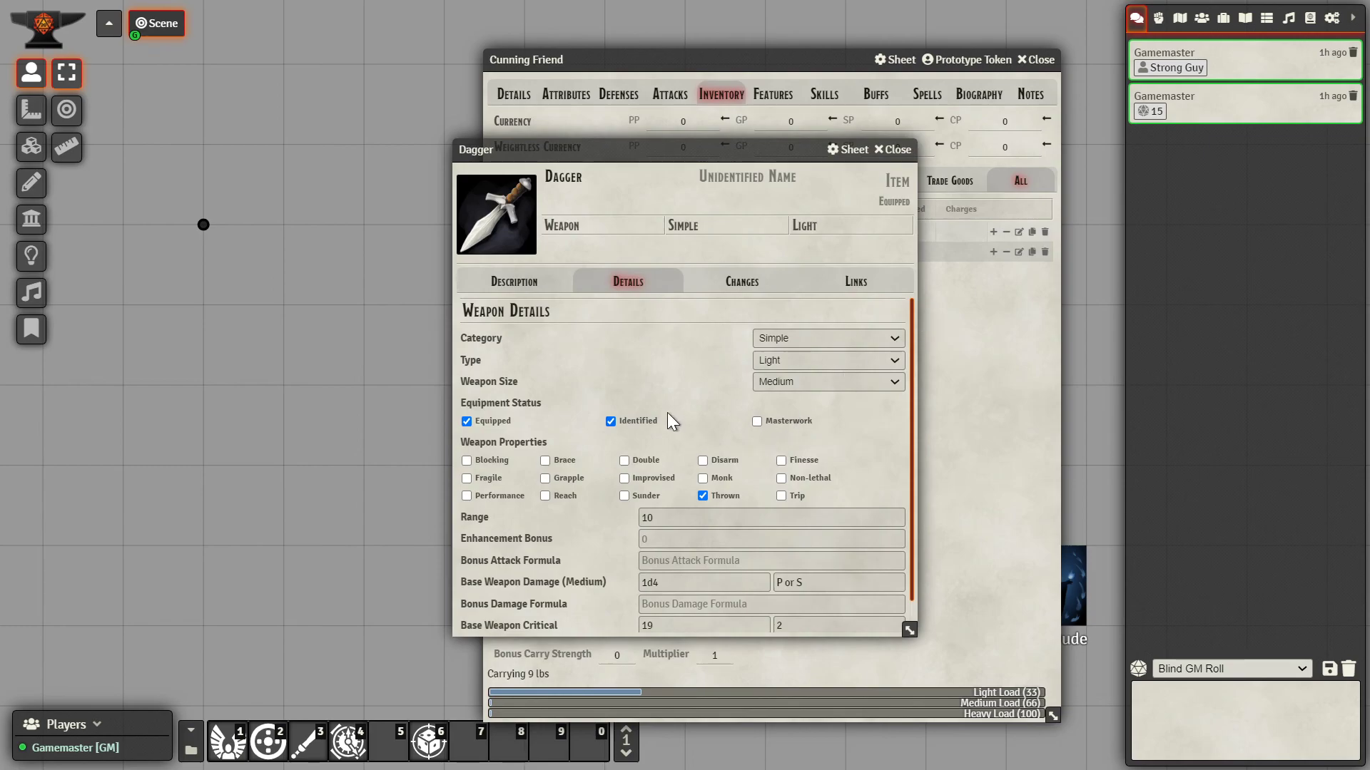
{"action": "scroll", "coordinate": [666, 412], "scroll_direction": "down", "scroll_amount": 1}
{"action": "left_click", "coordinate": [632, 619]}
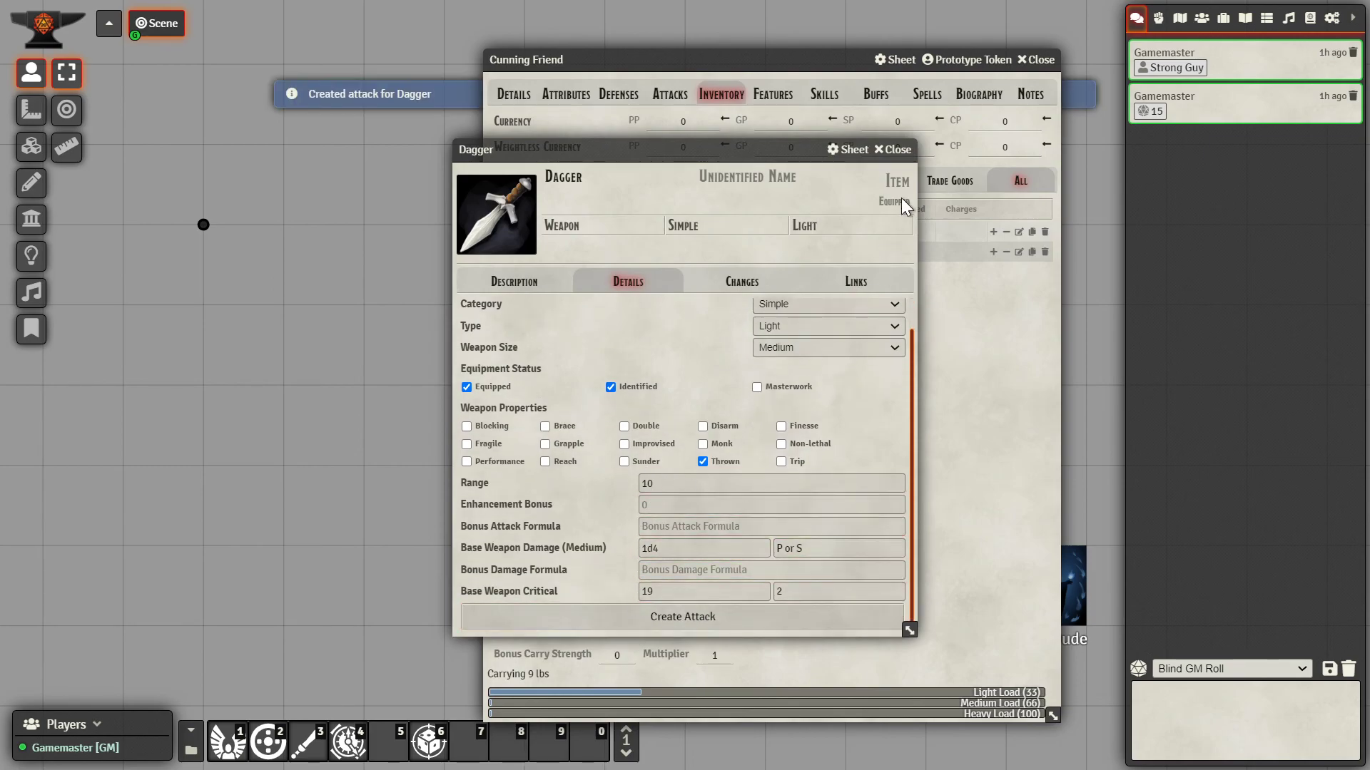
{"action": "left_click", "coordinate": [883, 151]}
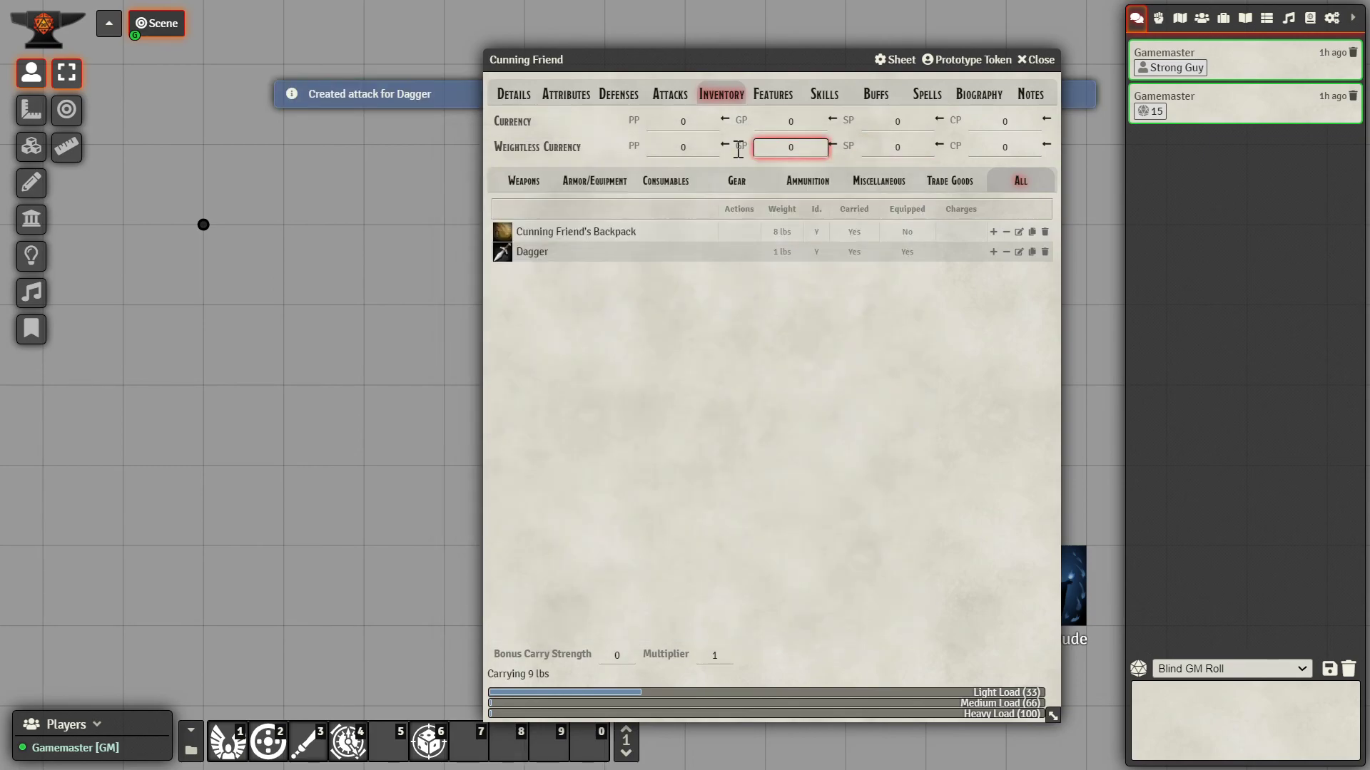
Step: Roll a single attack with Cunning Friend's Dagger
{"action": "left_click", "coordinate": [670, 94]}
{"action": "left_click", "coordinate": [913, 199]}
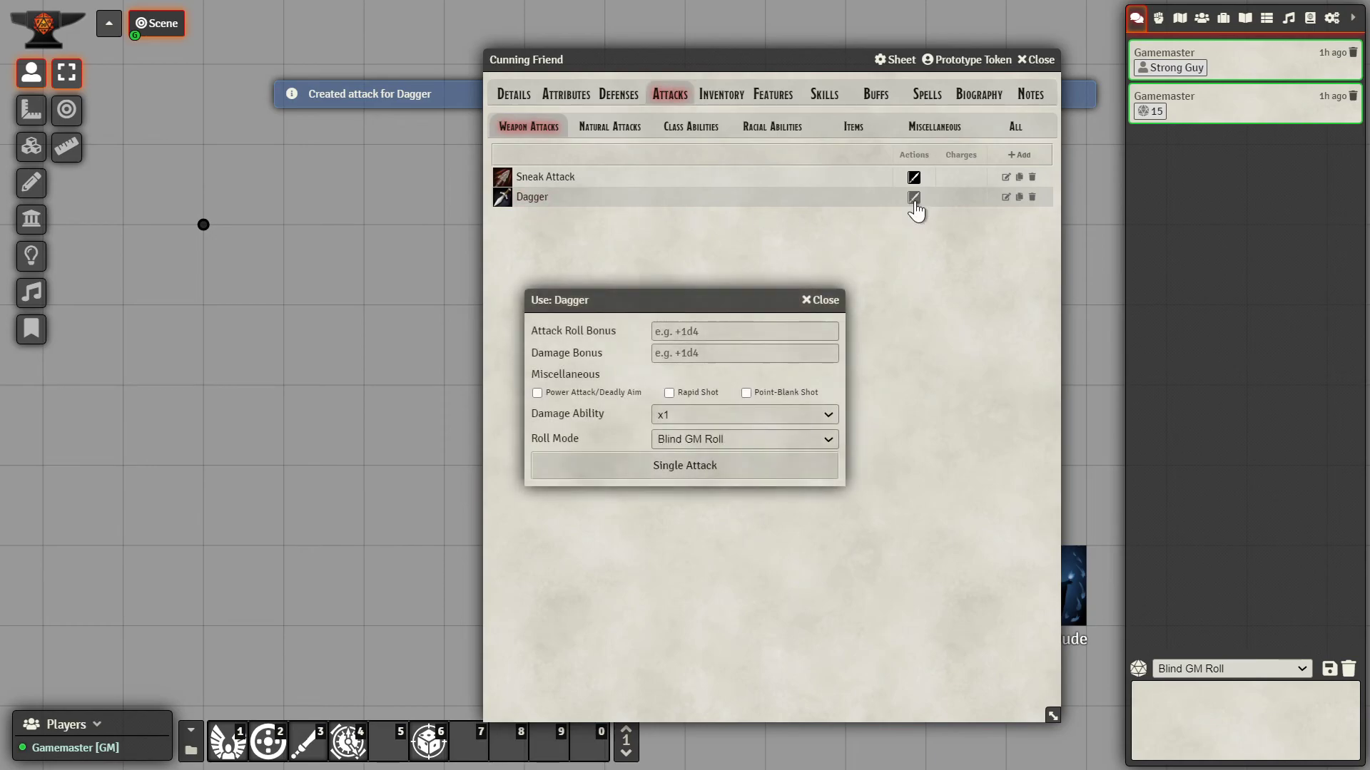
{"action": "left_click", "coordinate": [709, 458]}
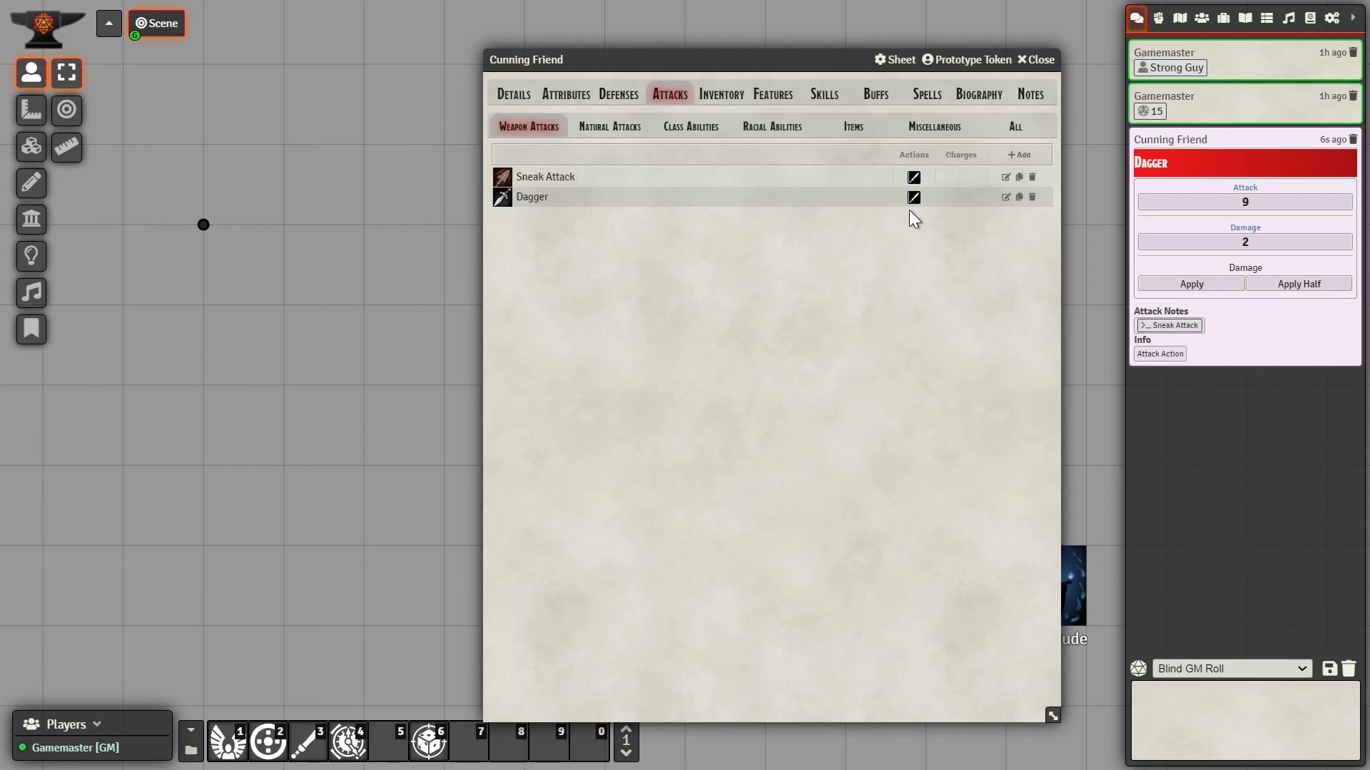
Step: Roll Sneak Attack from the attack note links in chat, and delete both resulting Sneak Attack cards
{"action": "left_click", "coordinate": [1191, 332]}
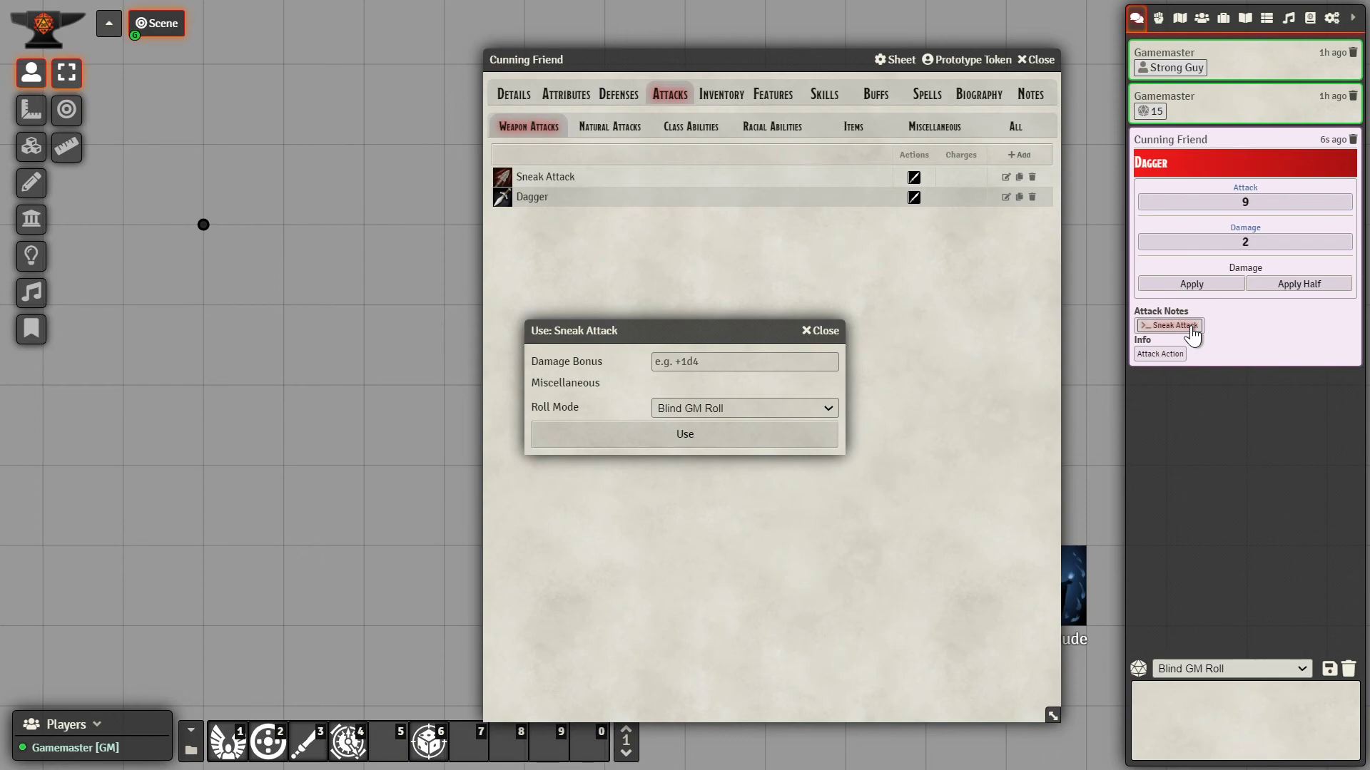
{"action": "left_click", "coordinate": [735, 436]}
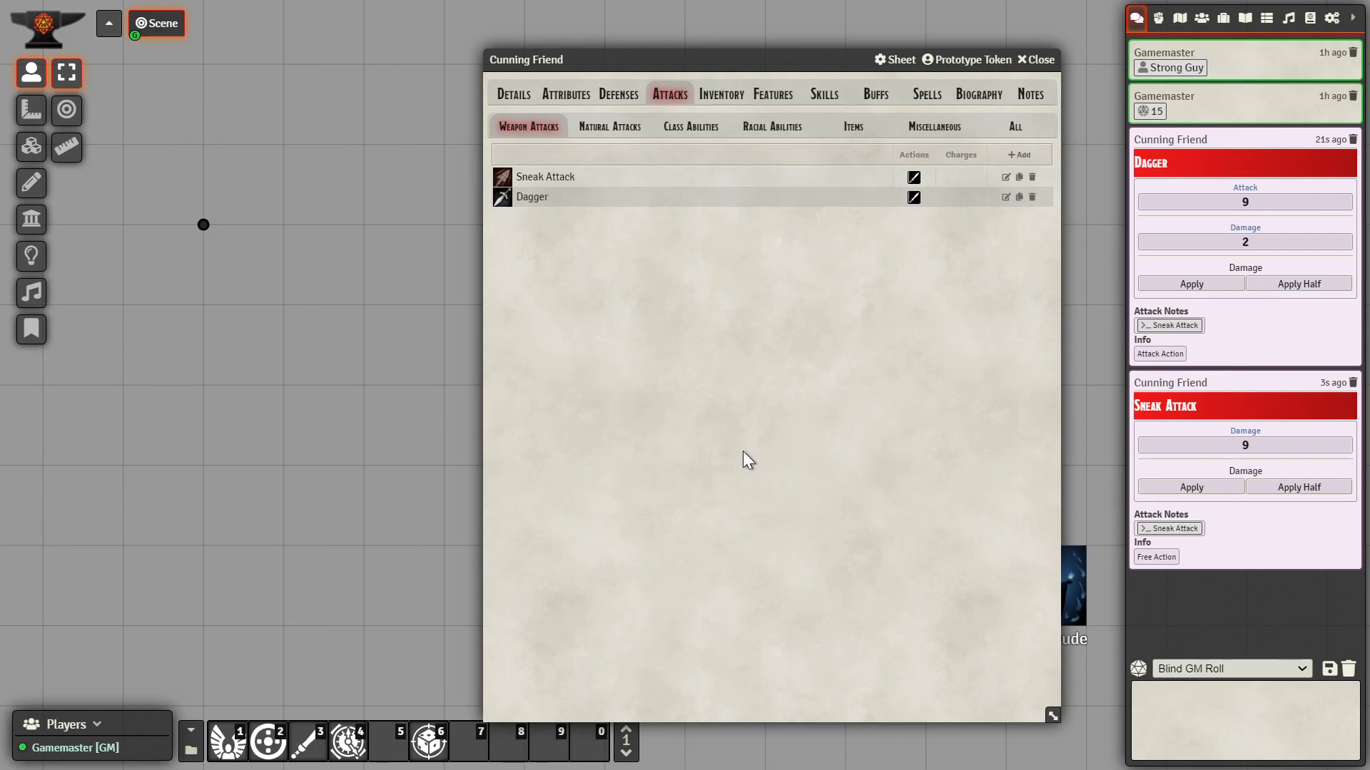
{"action": "left_click", "coordinate": [1184, 528]}
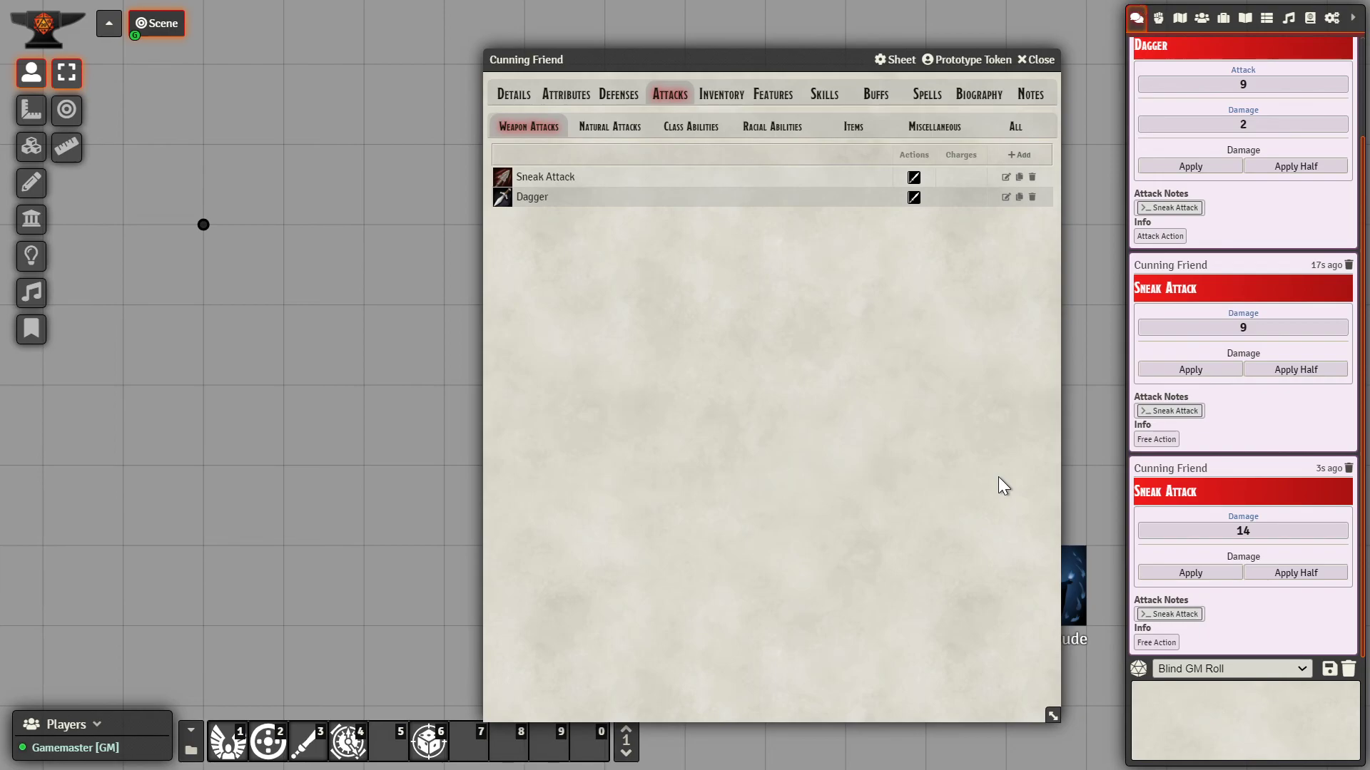
{"action": "left_click", "coordinate": [1348, 468]}
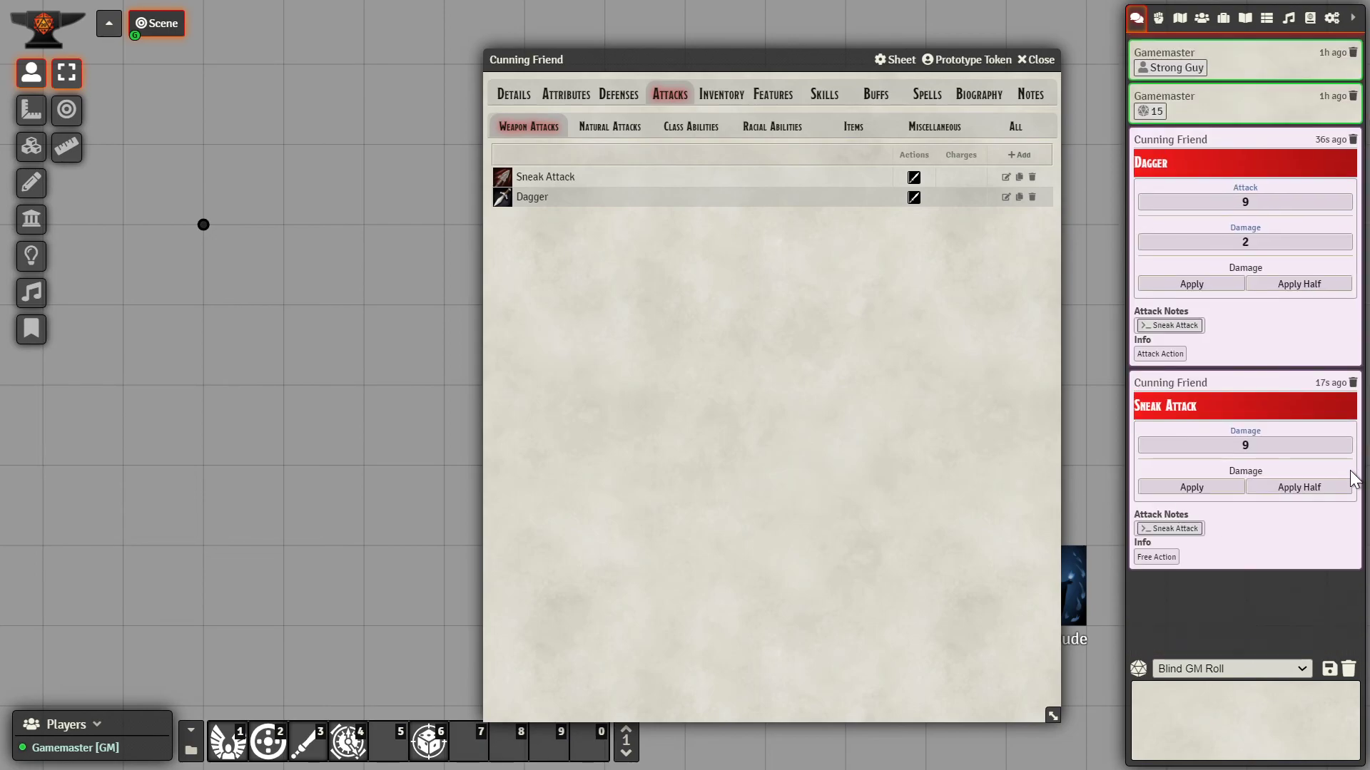
{"action": "left_click", "coordinate": [1353, 383]}
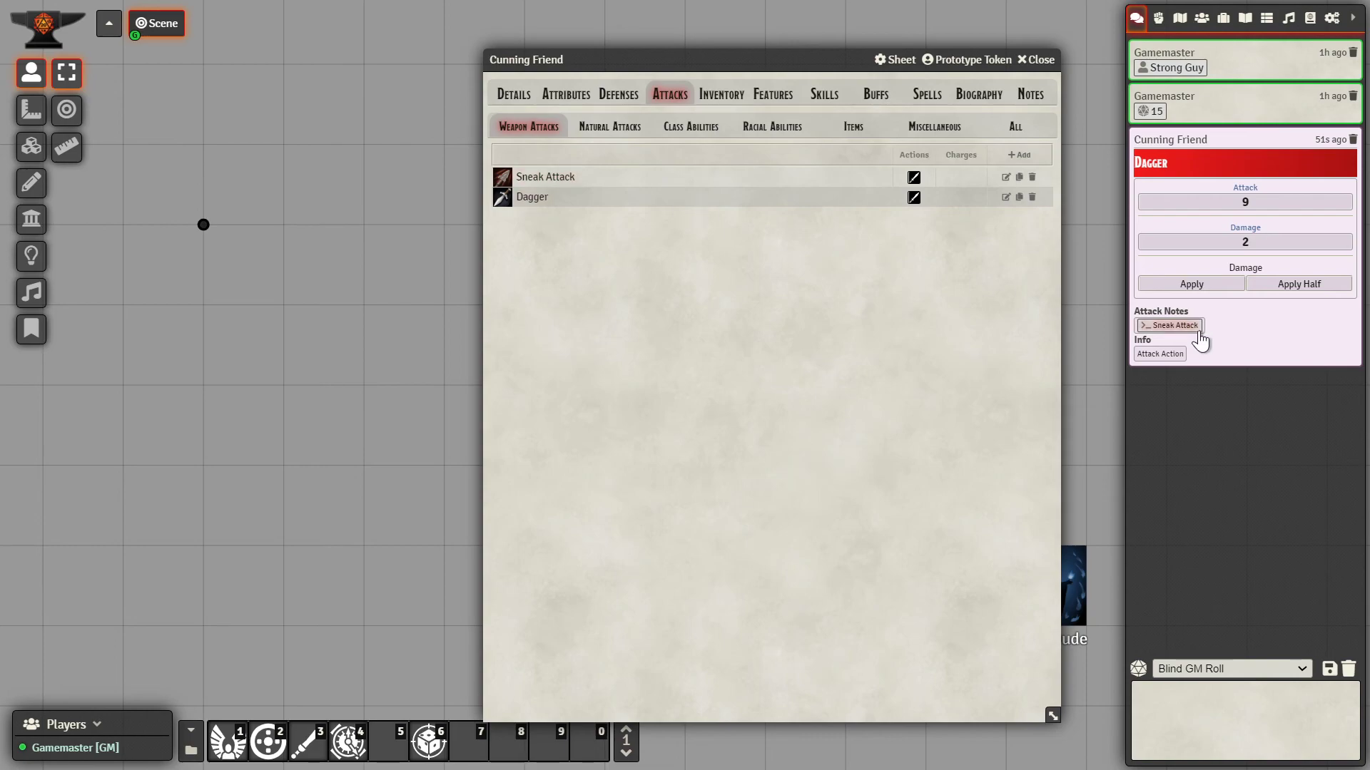
{"action": "left_click", "coordinate": [1257, 706]}
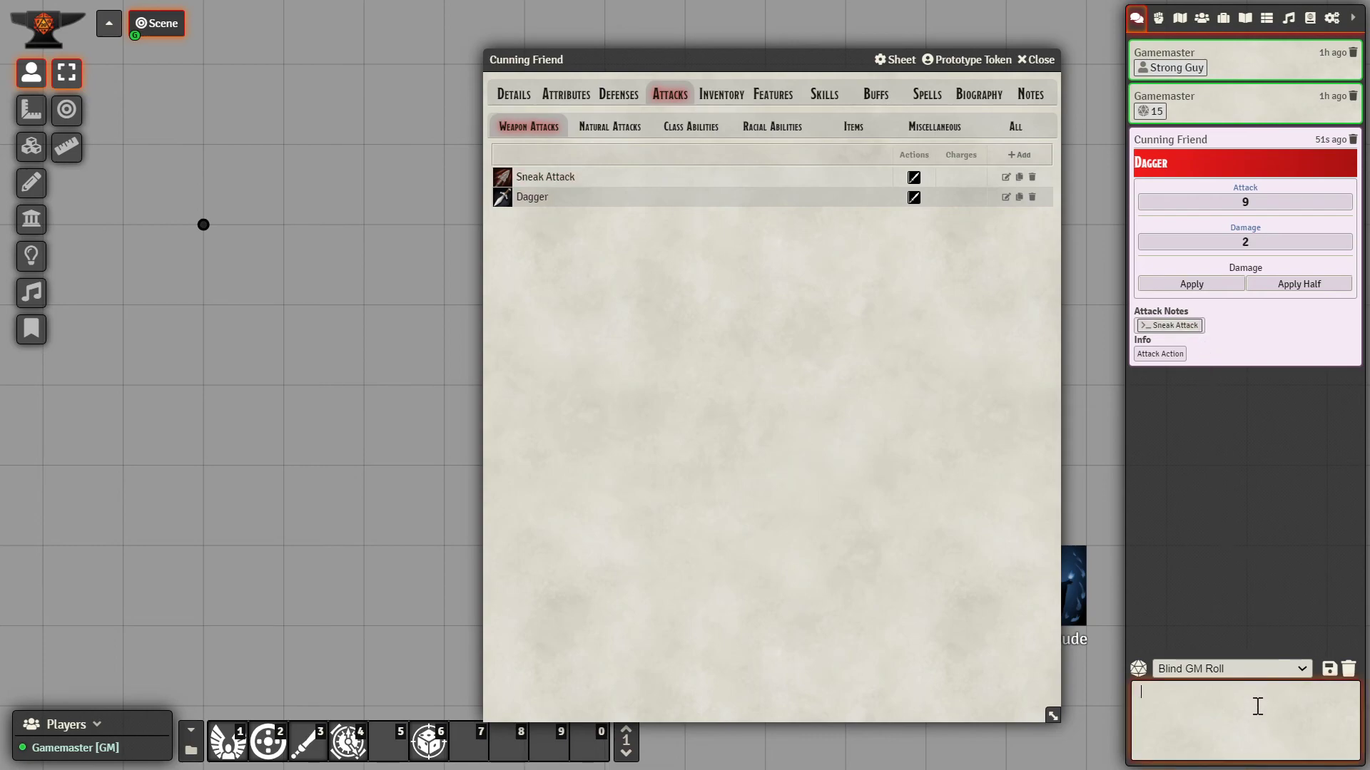
{"action": "type", "text": "@Macro[useAction]{Sneak Attack #ata"}
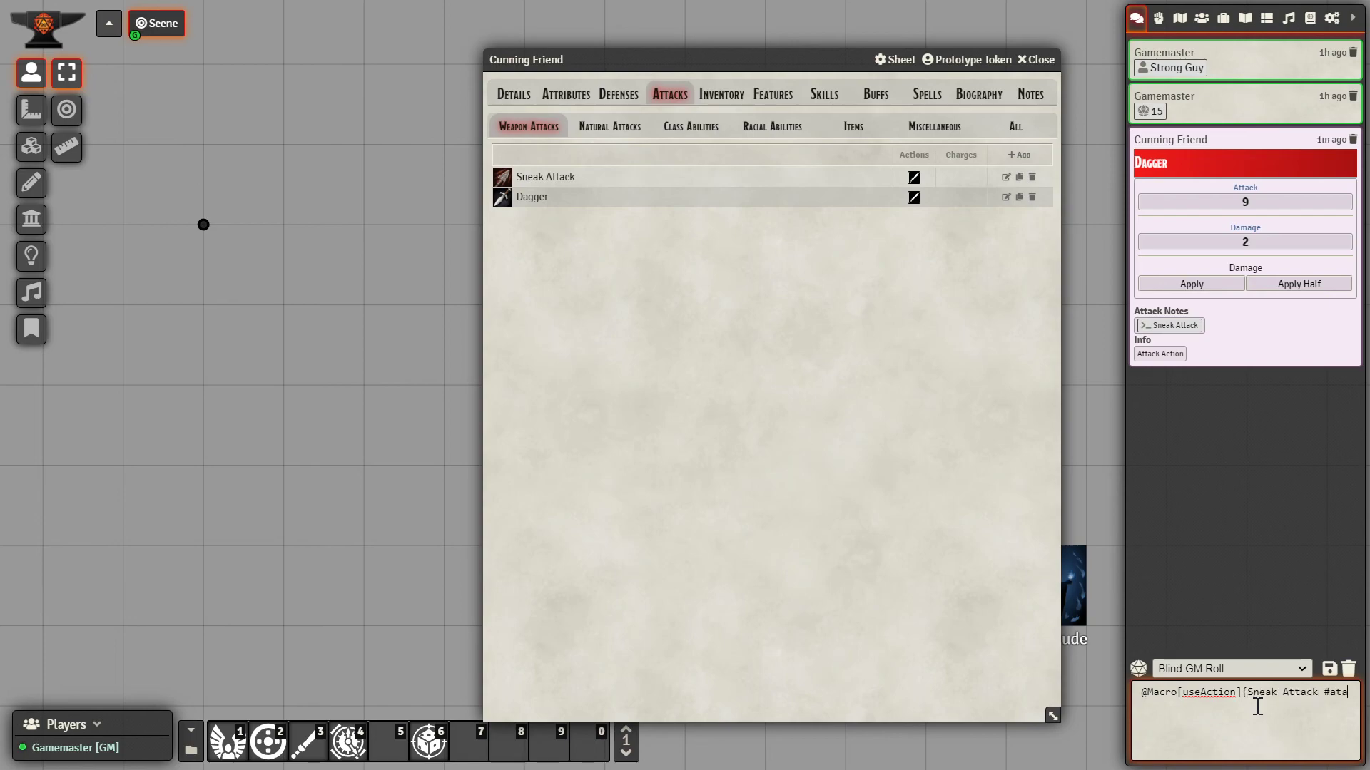
{"action": "key", "text": "BackSpace"}
{"action": "type", "text": "tack}"}
{"action": "left_click_drag", "start_coordinate": [1195, 711], "coordinate": [1093, 683]}
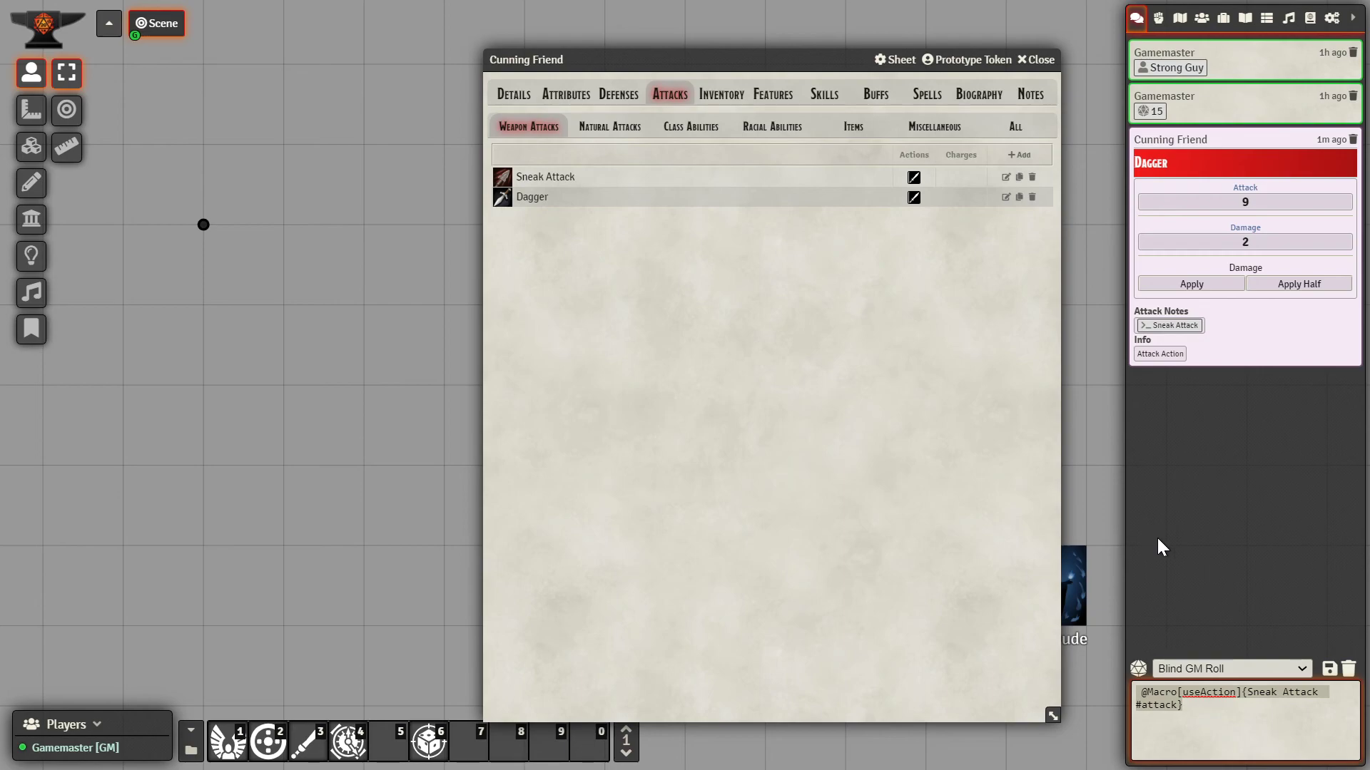
{"action": "key", "text": "BackSpace"}
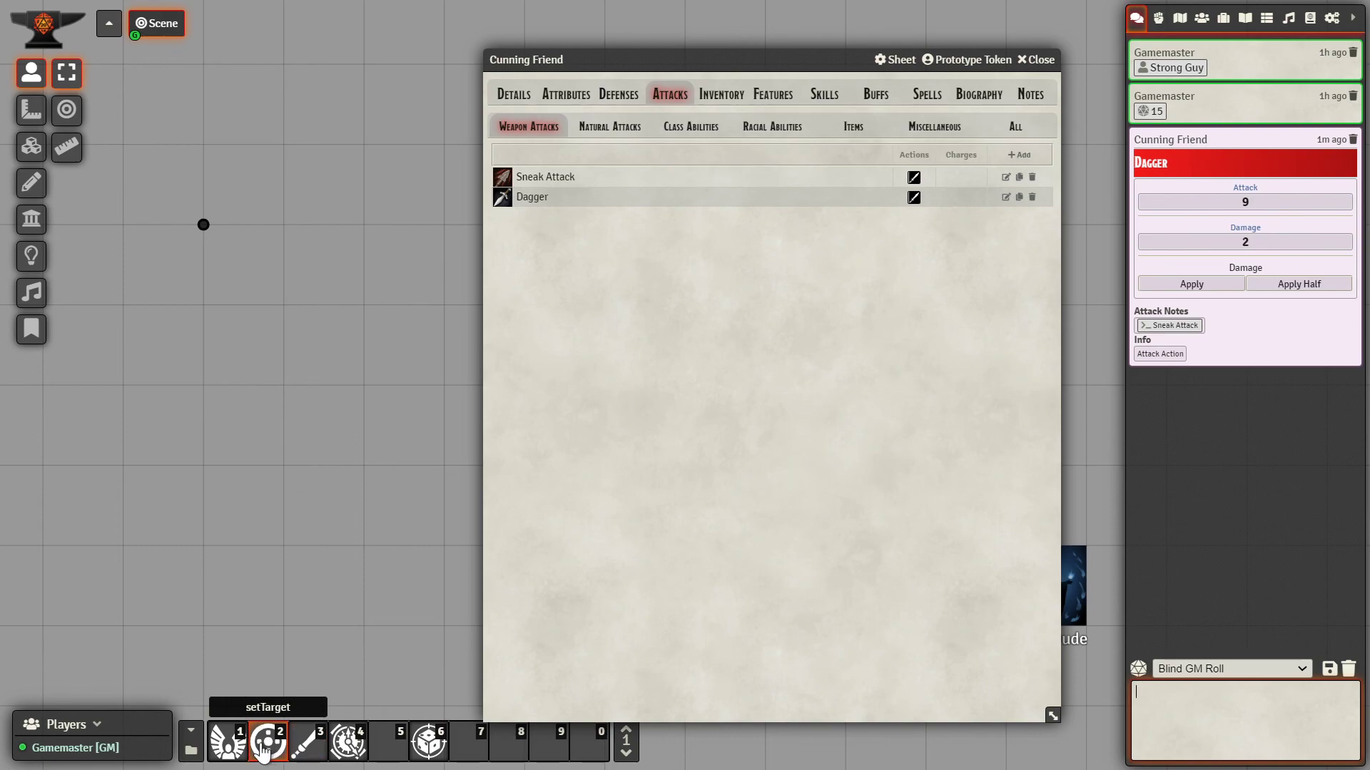
{"action": "left_click", "coordinate": [1041, 61]}
{"action": "left_click_drag", "start_coordinate": [477, 280], "coordinate": [392, 262]}
{"action": "left_click", "coordinate": [1217, 696]}
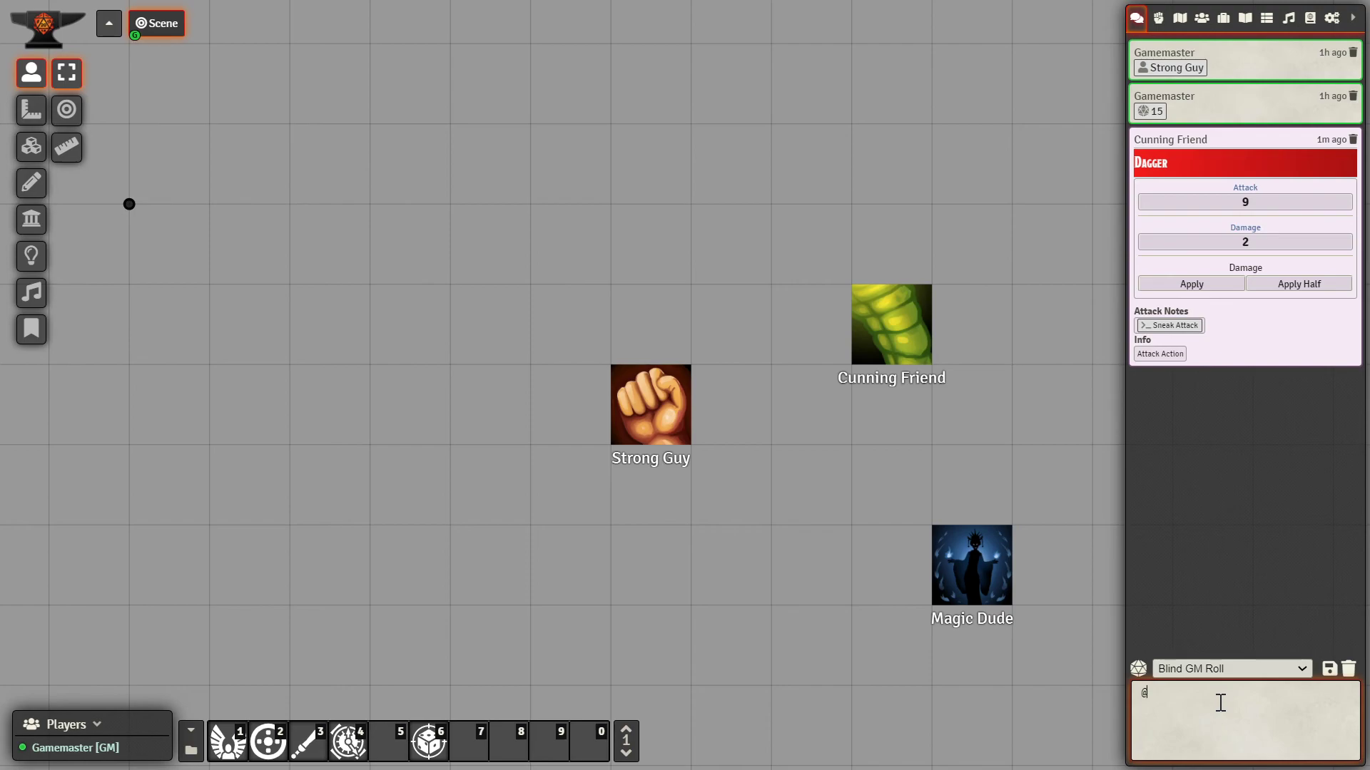
{"action": "type", "text": "Macro[setTanget]{Target Magic Dude}"}
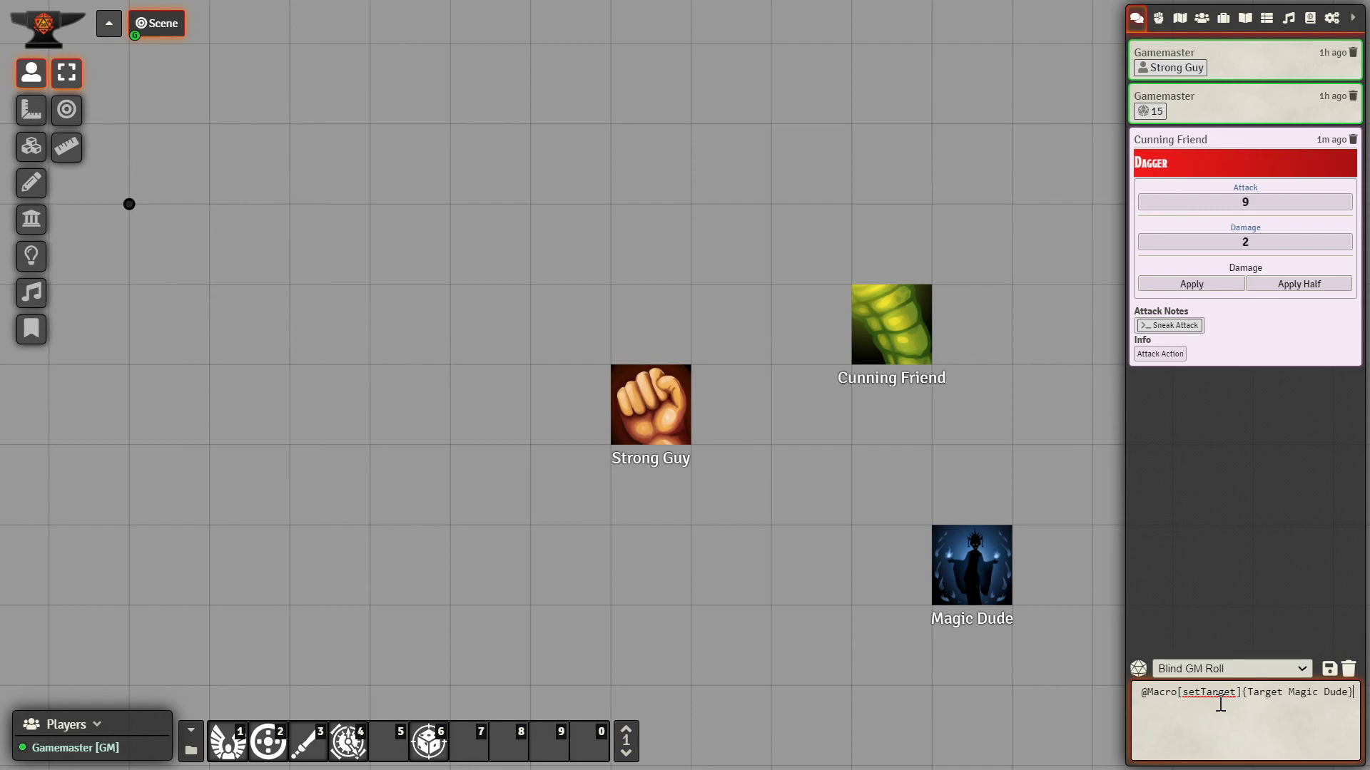
{"action": "key", "text": "ctrl+a"}
{"action": "key", "text": "ctrl+c"}
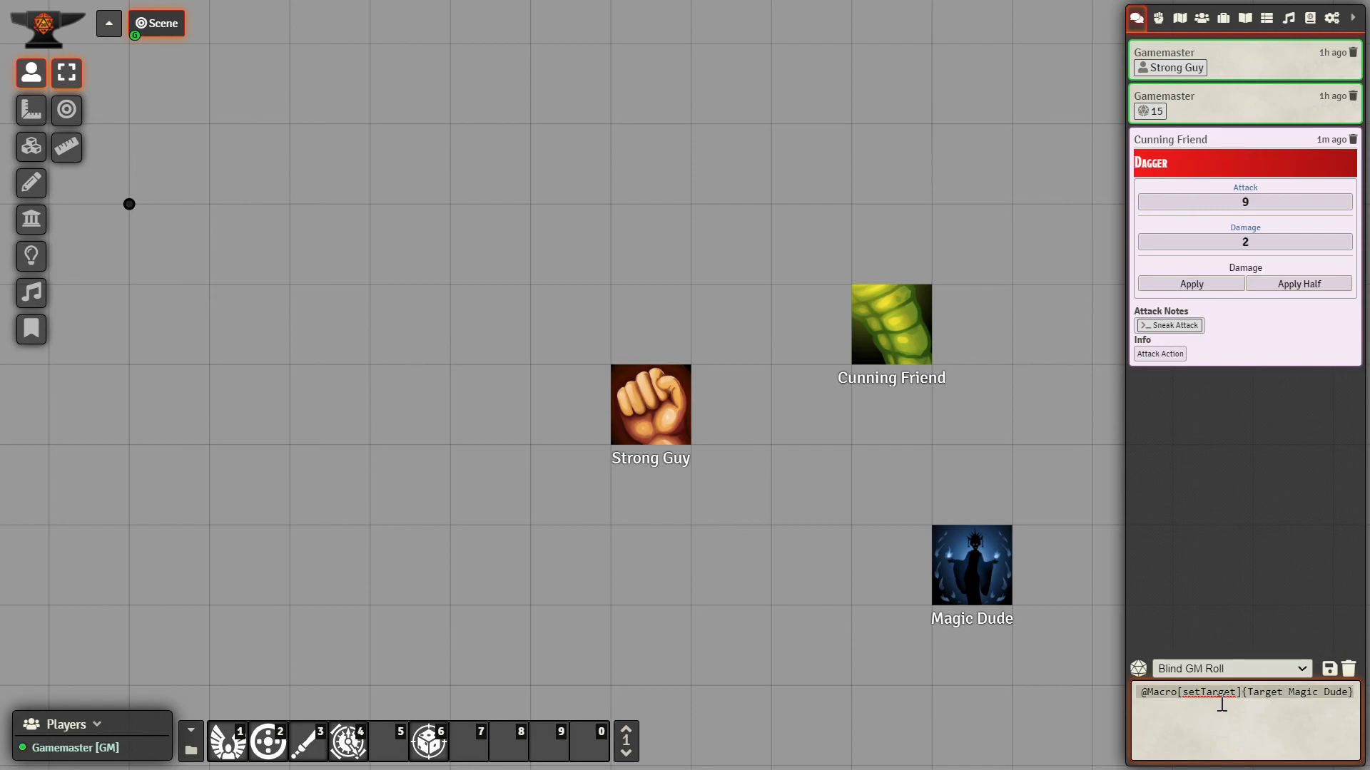
{"action": "key", "text": "Return"}
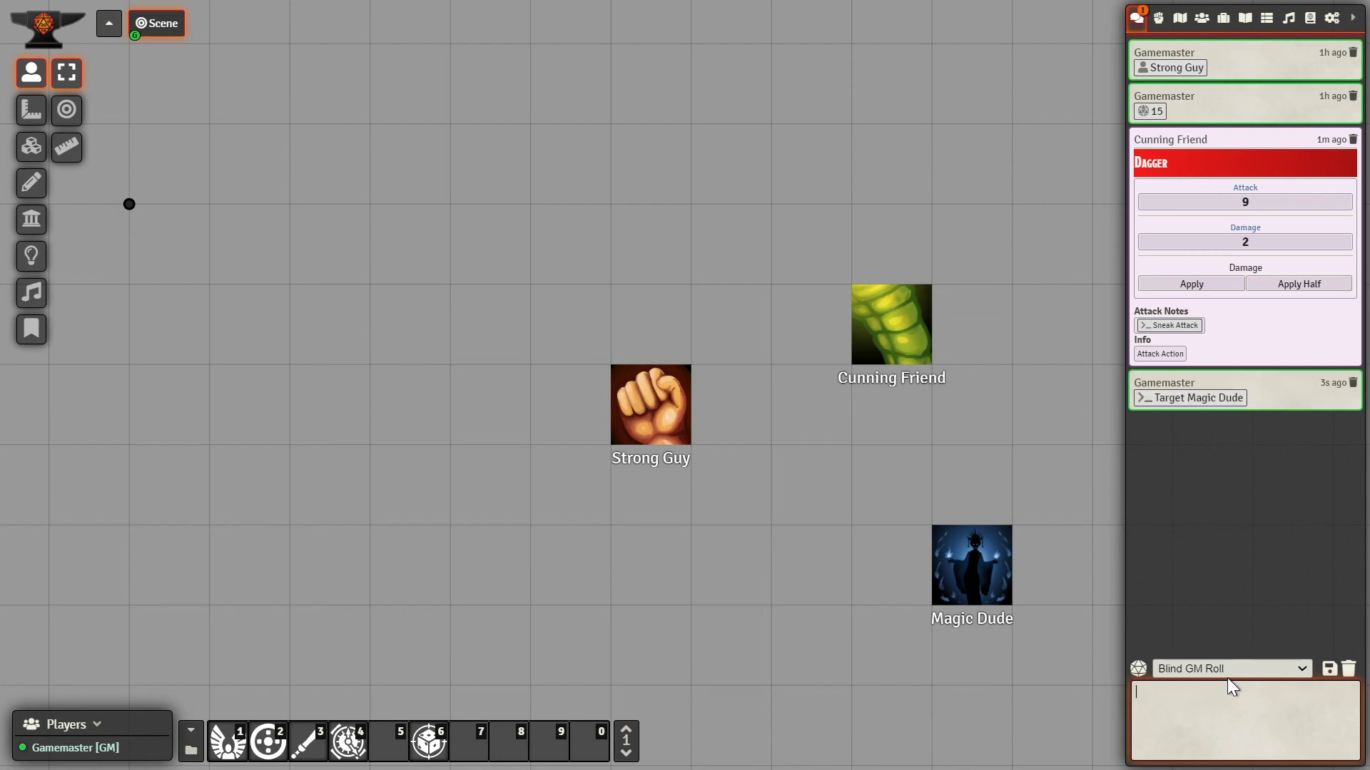
{"action": "left_click", "coordinate": [1234, 404]}
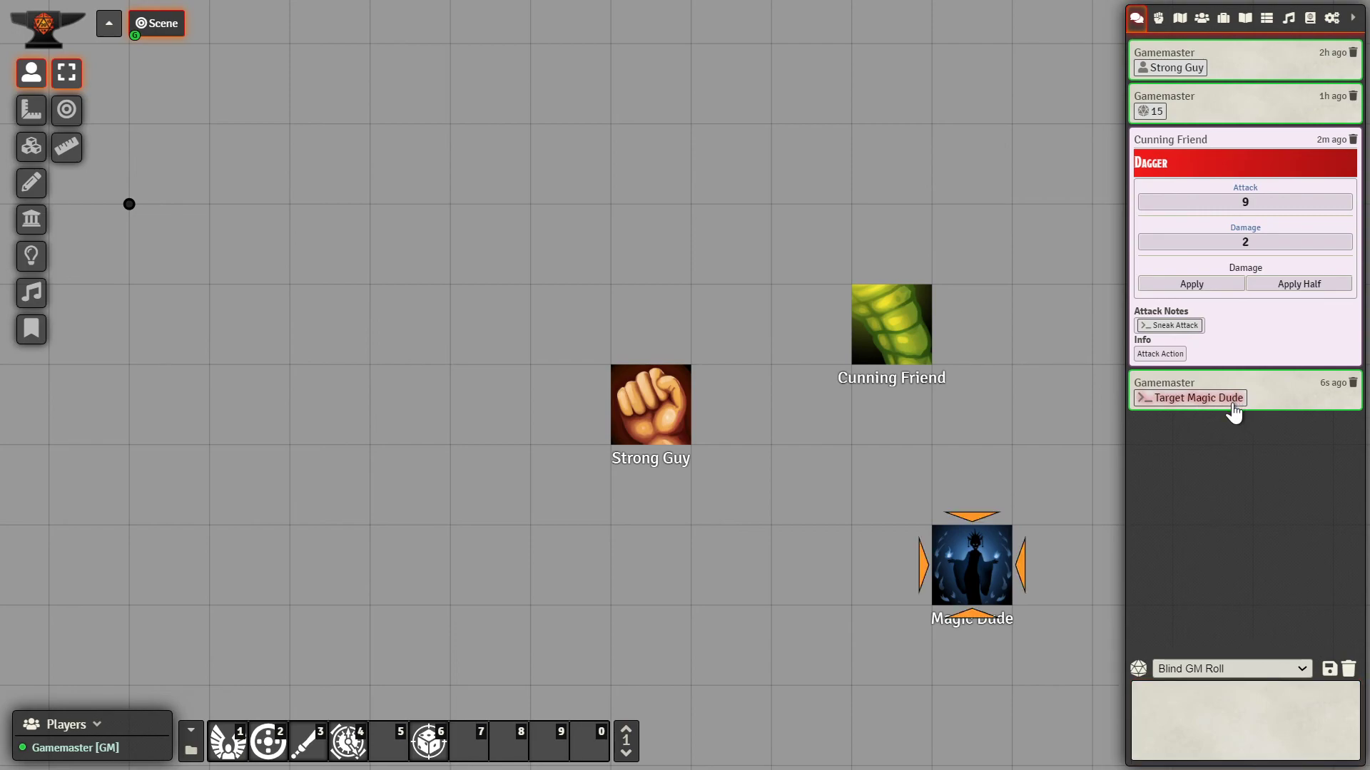
{"action": "left_click", "coordinate": [1207, 722]}
{"action": "key", "text": "ctrl+v"}
{"action": "left_click", "coordinate": [1247, 694]}
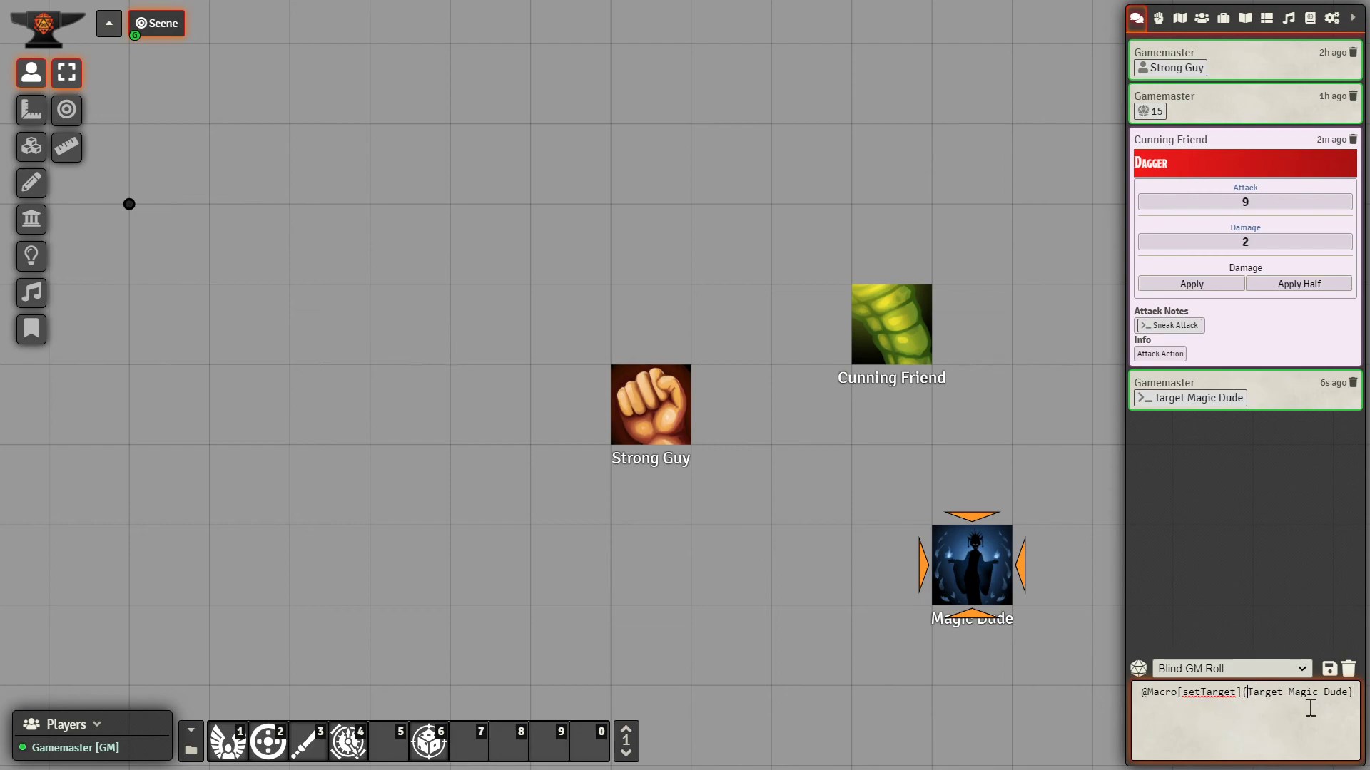
{"action": "type", "text": "Clear"}
{"action": "left_click_drag", "start_coordinate": [1317, 692], "coordinate": [1160, 705]}
{"action": "key", "text": "BackSpace"}
{"action": "type", "text": "s"}
{"action": "key", "text": "Return"}
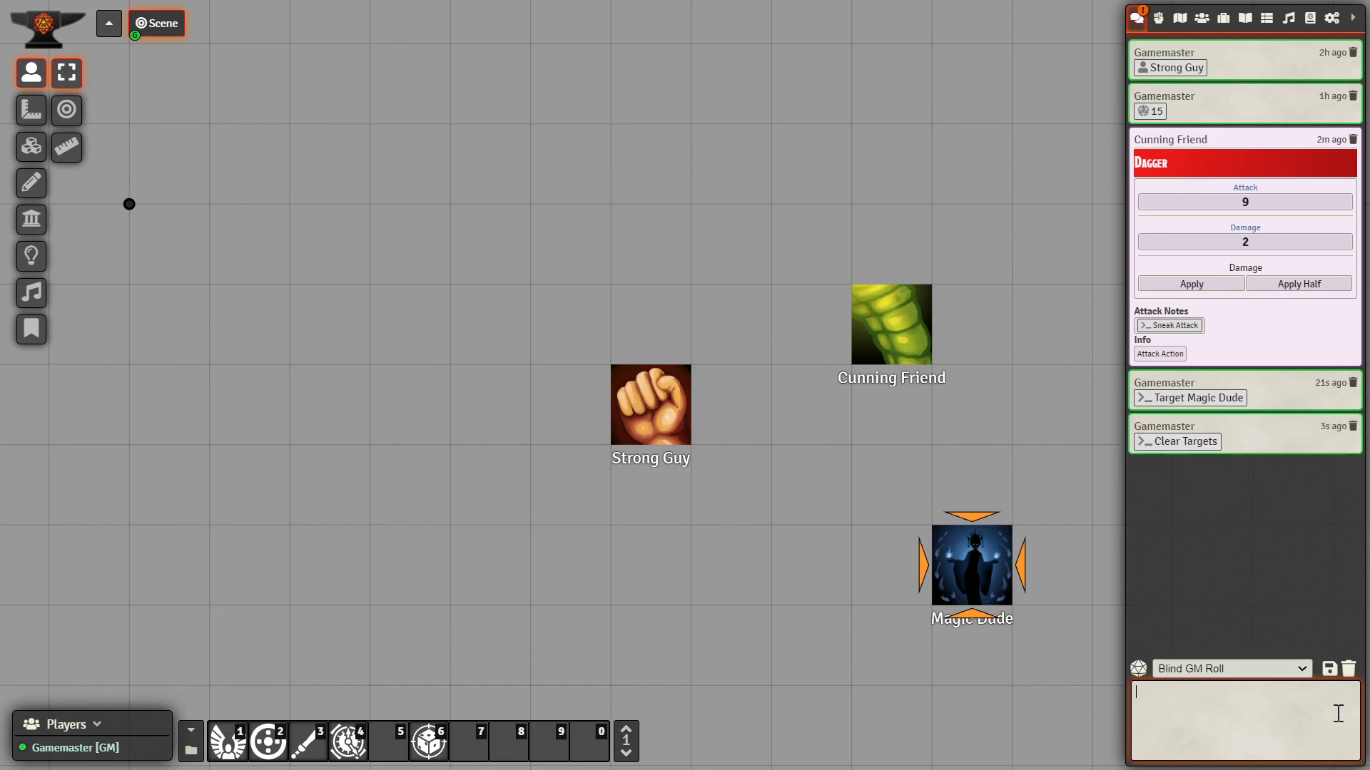
{"action": "left_click", "coordinate": [1163, 445]}
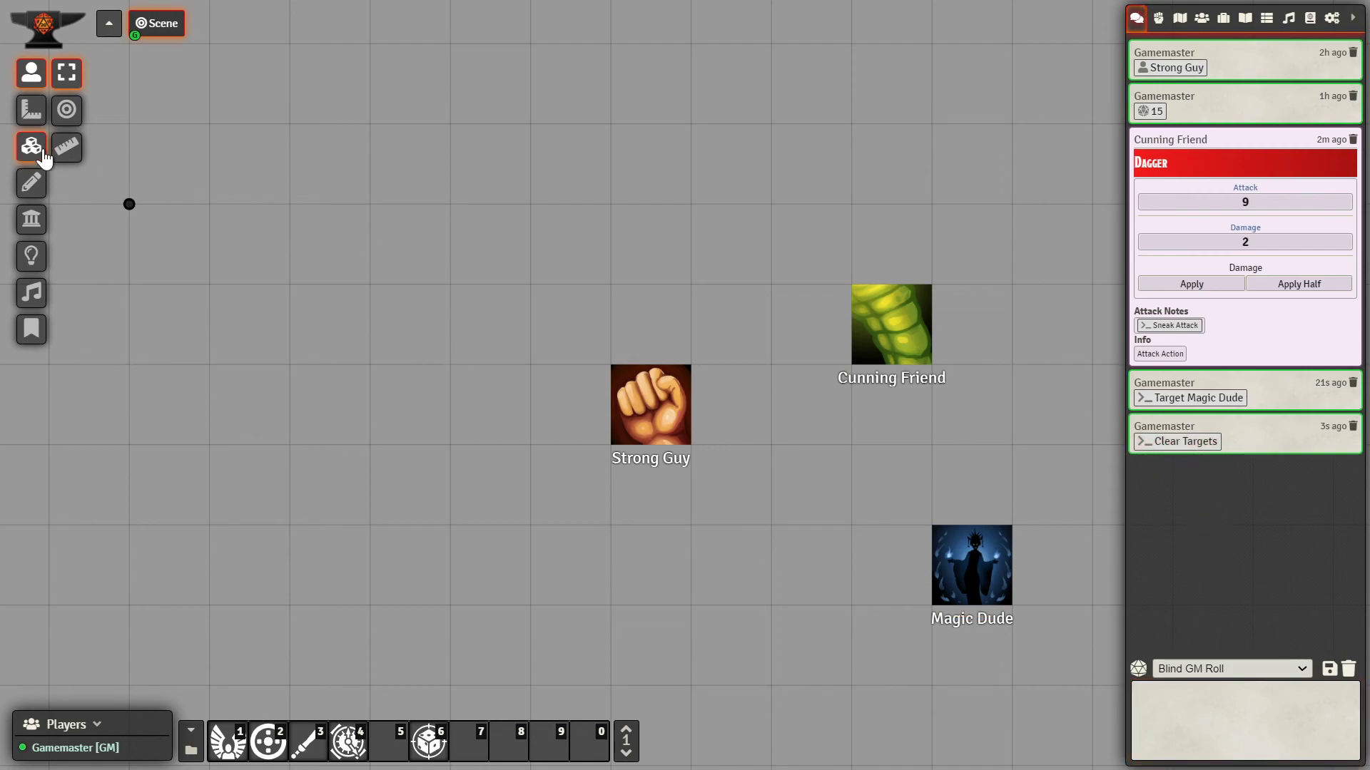
Step: Draw a 20 ft circular measured template that covers Strong Guy and Cunning Friend but not Magic Dude's token
{"action": "left_click", "coordinate": [35, 120]}
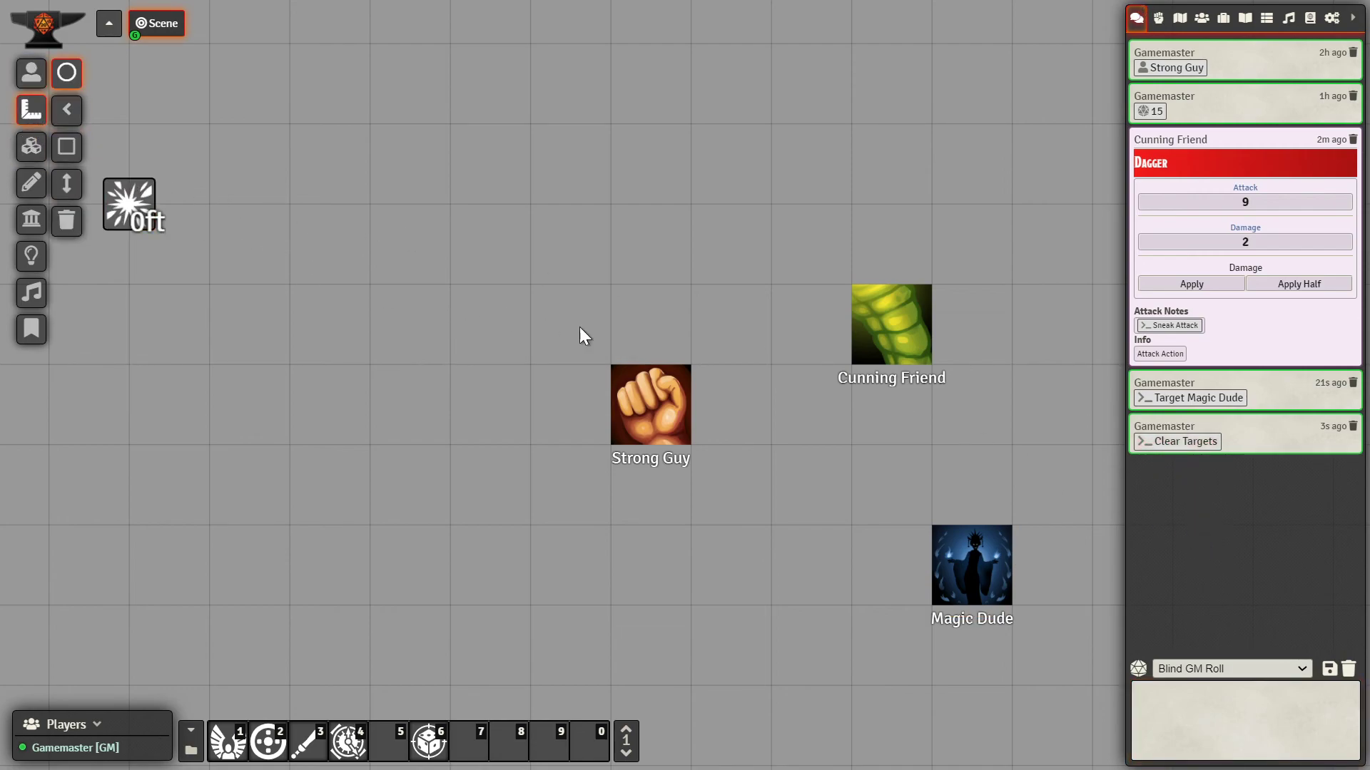
{"action": "left_click_drag", "start_coordinate": [772, 257], "coordinate": [443, 374]}
{"action": "left_click", "coordinate": [1227, 699]}
{"action": "type", "text": "@Macro[setTarget]{Clear Targets}"}
{"action": "key", "text": "Up"}
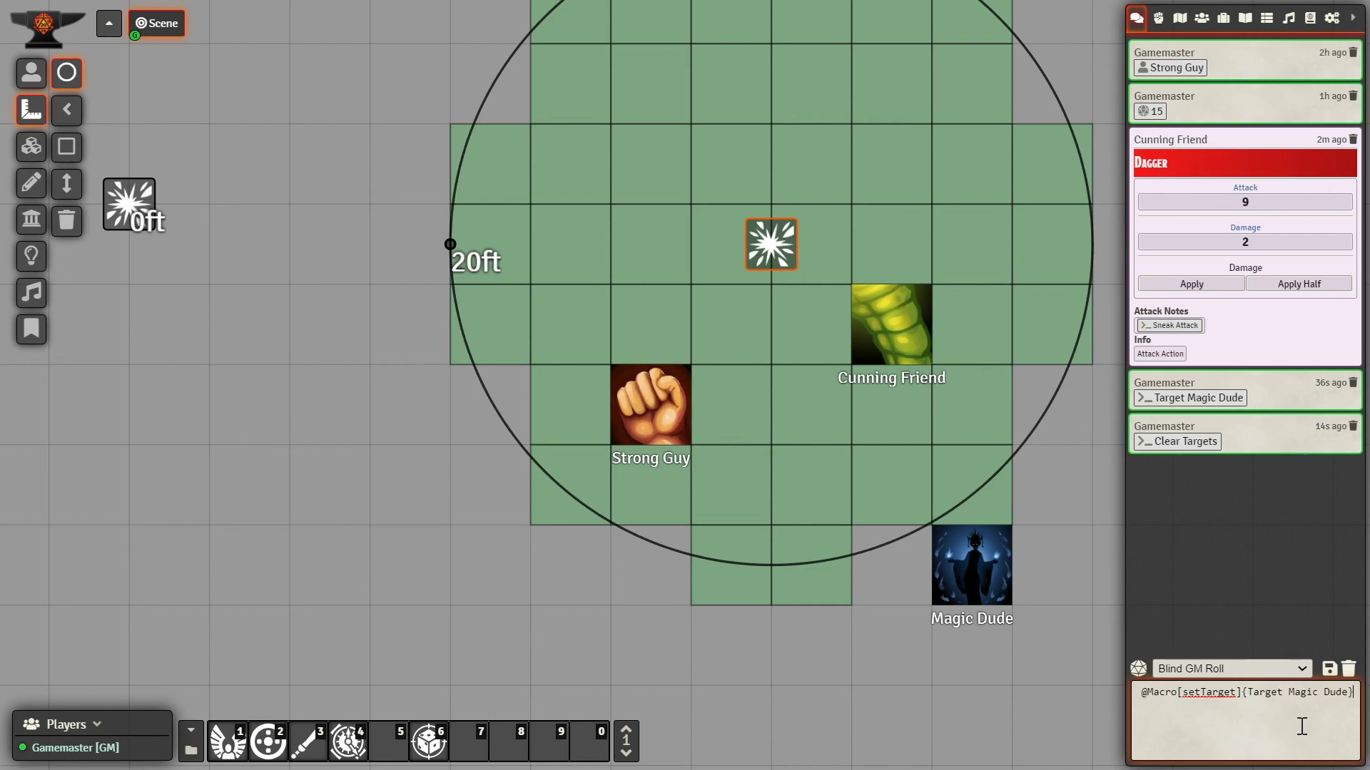
{"action": "left_click", "coordinate": [1288, 692]}
{"action": "left_click", "coordinate": [1346, 692], "text": "shift"}
{"action": "type", "text": "template"}
{"action": "key", "text": "Return"}
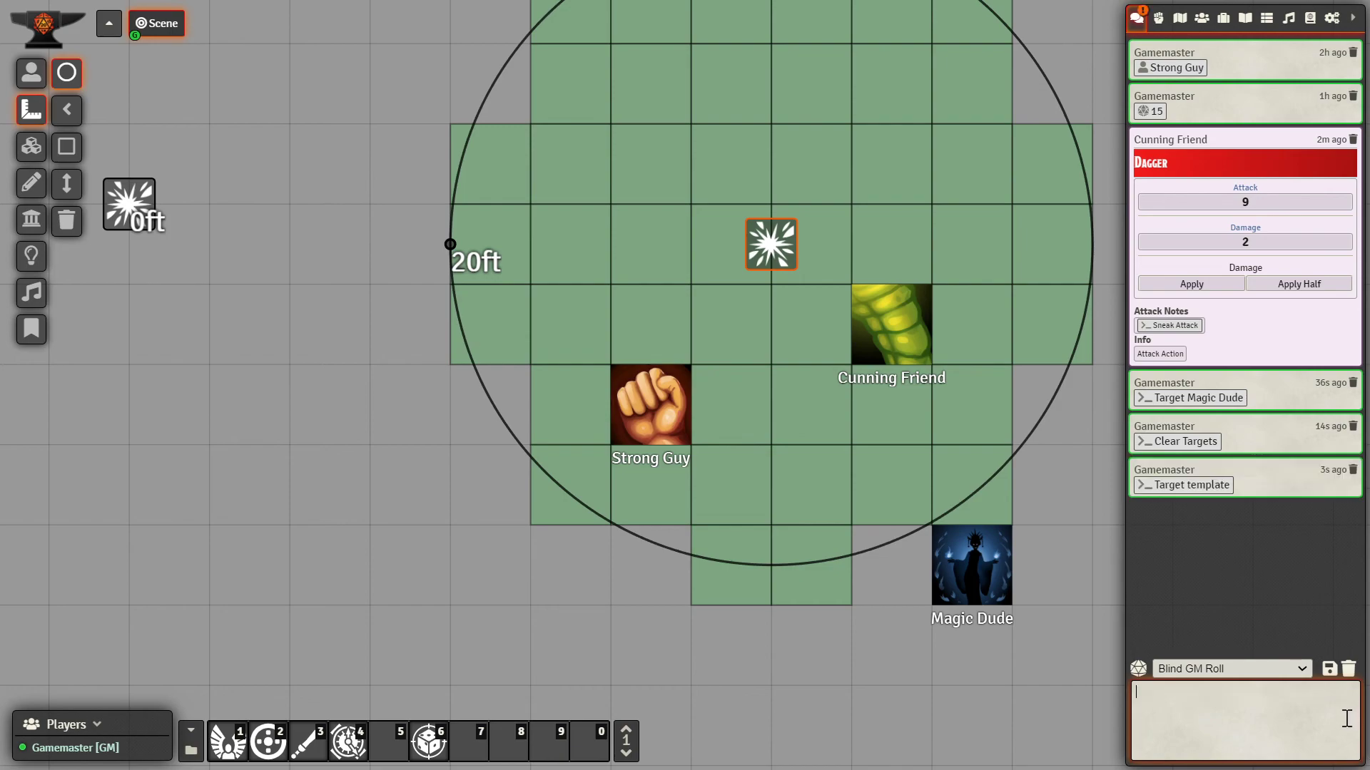
{"action": "left_click", "coordinate": [1210, 489]}
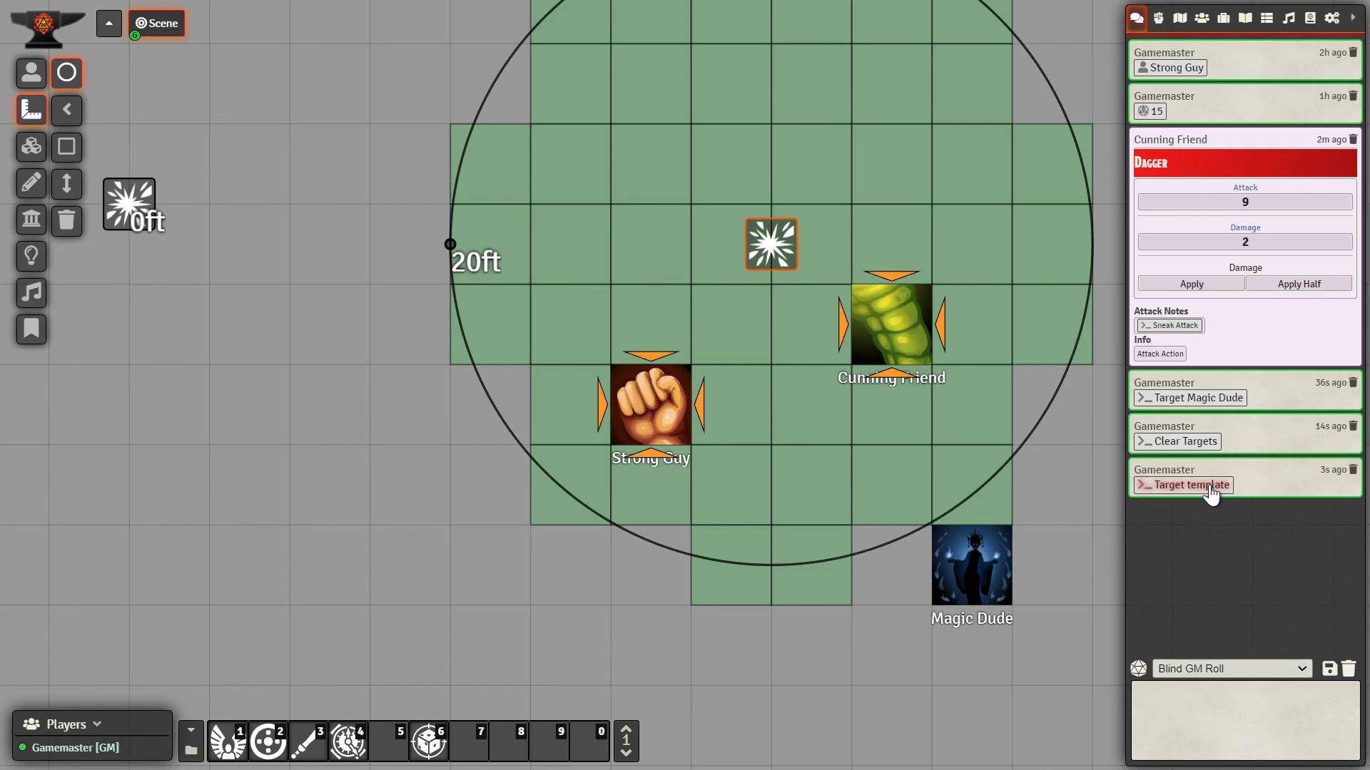
{"action": "left_click", "coordinate": [1221, 712]}
{"action": "type", "text": "@Macro[setTarget]{Target template}"}
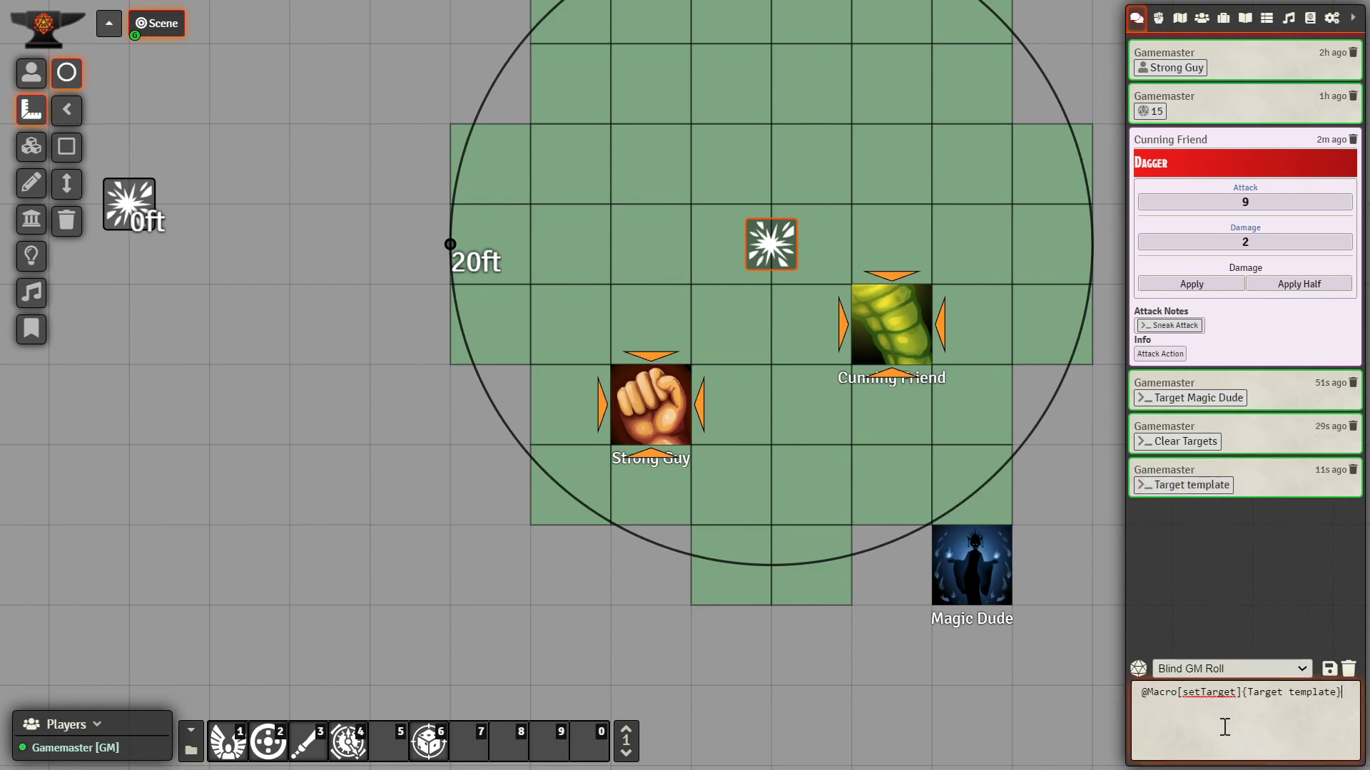
{"action": "left_click", "coordinate": [1246, 694]}
{"action": "left_click", "coordinate": [1334, 693], "text": "shift"}
{"action": "type", "text": "Select Template,Magic Dude"}
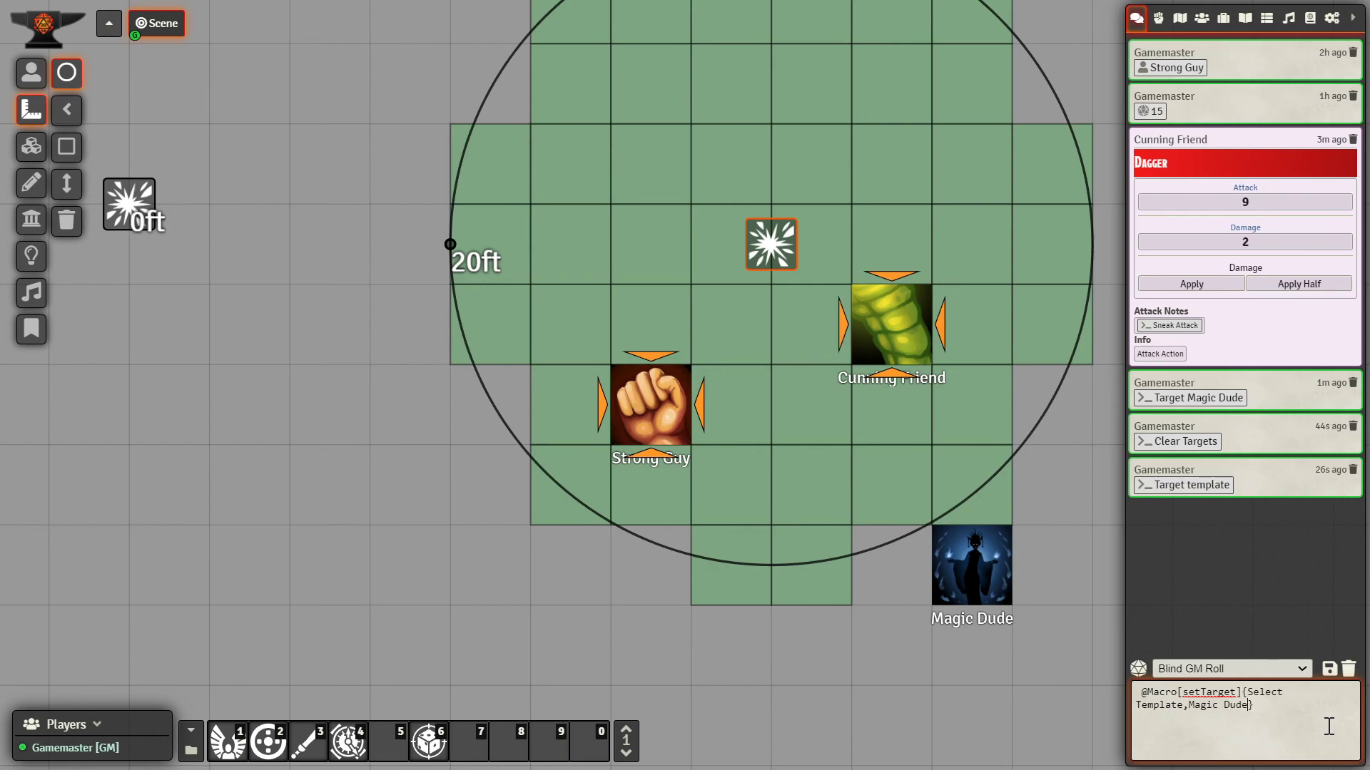
{"action": "left_click", "coordinate": [1141, 707]}
{"action": "key", "text": "BackSpace"}
{"action": "type", "text": "t"}
{"action": "key", "text": "End"}
{"action": "key", "text": "Return"}
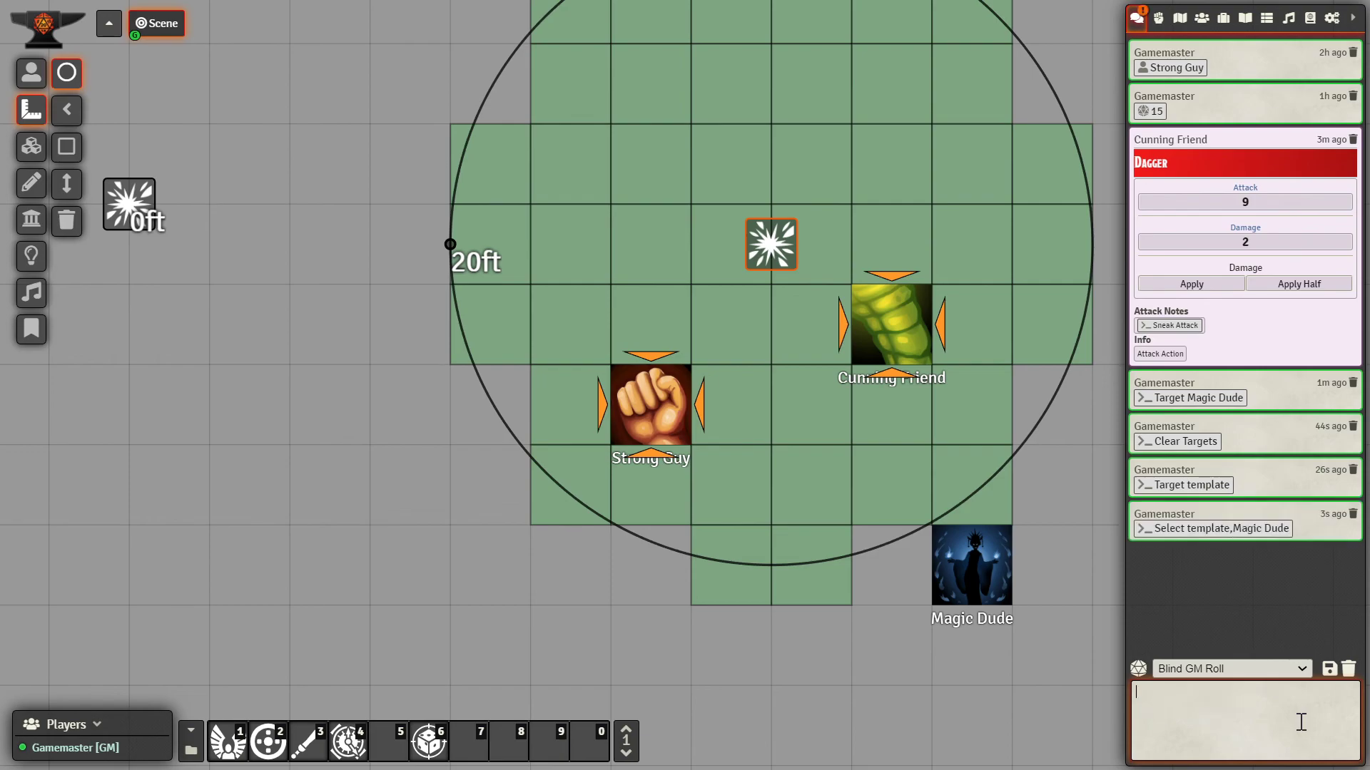
{"action": "left_click", "coordinate": [1211, 529]}
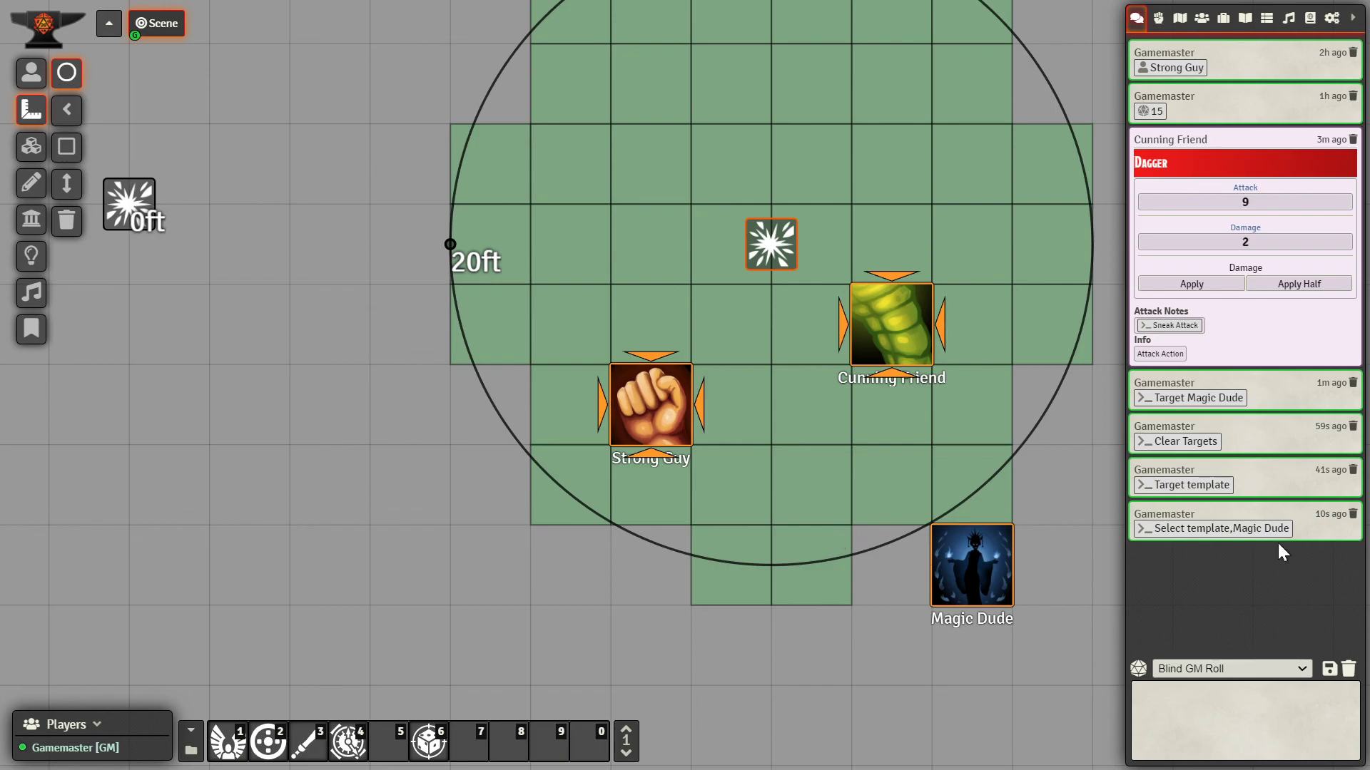
{"action": "left_click", "coordinate": [1269, 701]}
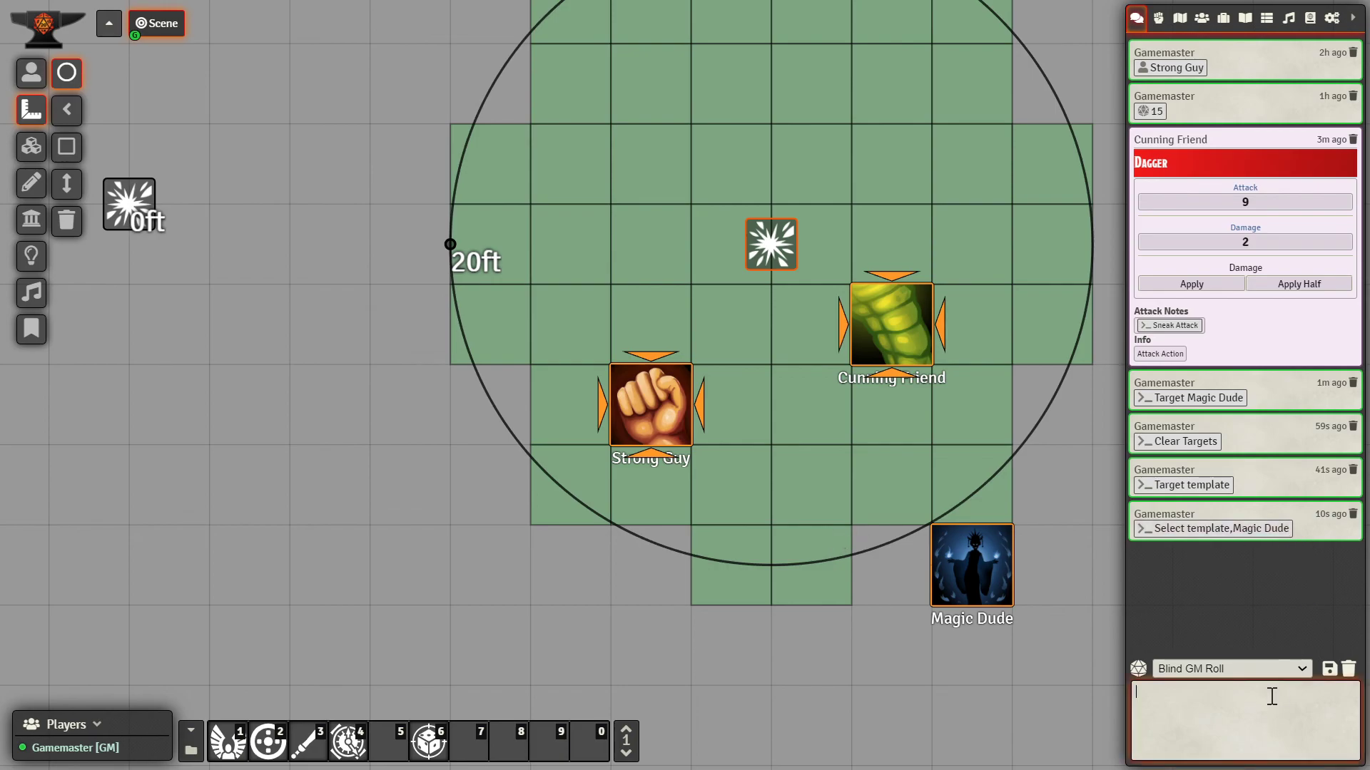
{"action": "type", "text": "@Macro[setTarget]{Select template,Magic Dude}"}
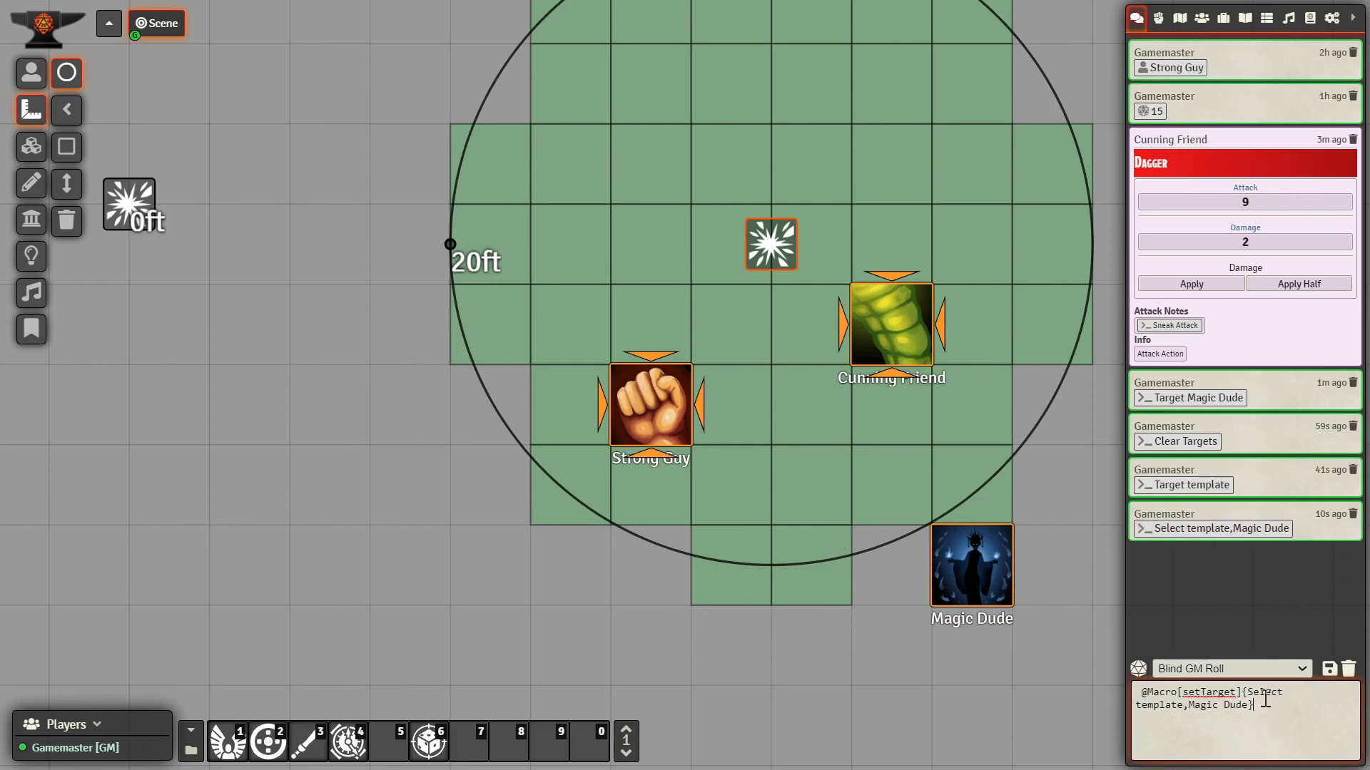
{"action": "left_click", "coordinate": [1186, 711]}
{"action": "key", "text": "BackSpace"}
{"action": "key", "text": "BackSpace"}
{"action": "key", "text": "BackSpace"}
{"action": "key", "text": "BackSpace"}
{"action": "key", "text": "BackSpace"}
{"action": "key", "text": "BackSpace"}
{"action": "key", "text": "BackSpace"}
{"action": "key", "text": "BackSpace"}
{"action": "key", "text": "BackSpace"}
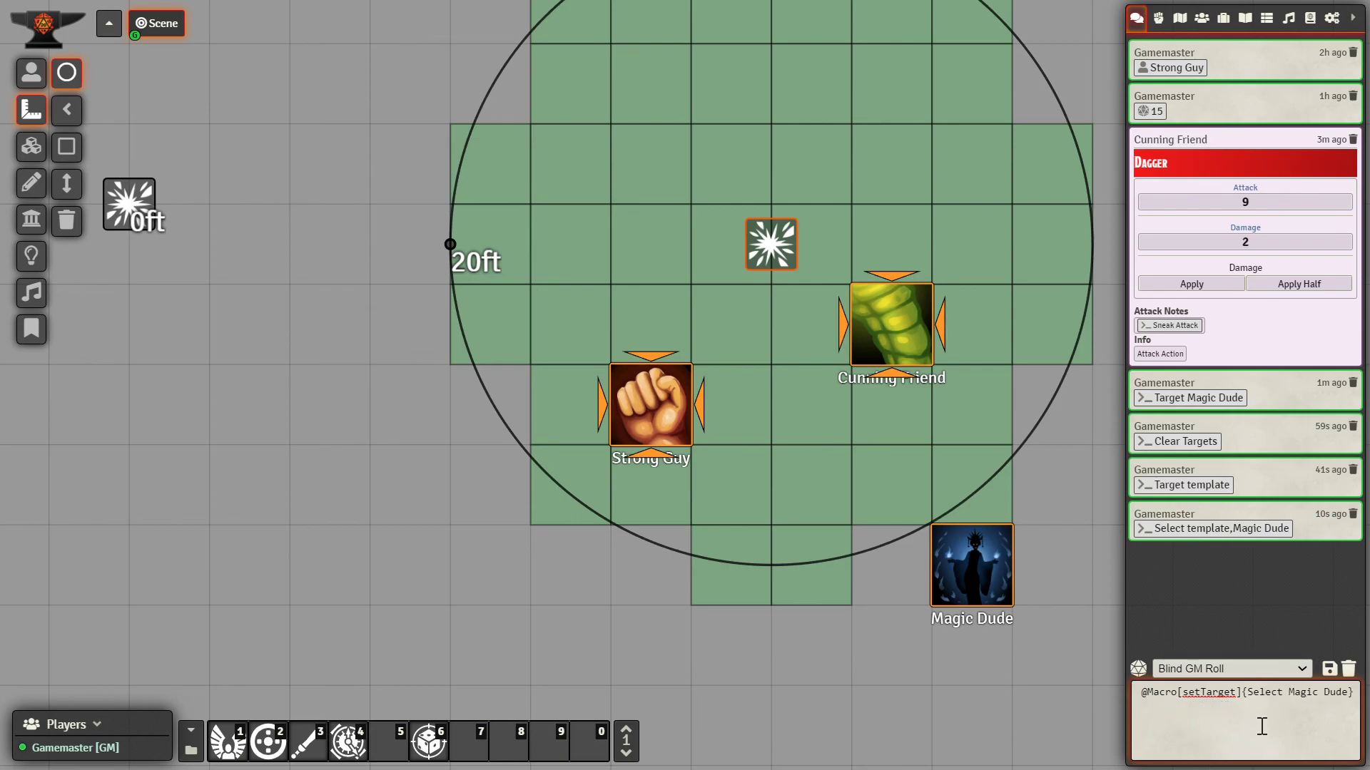
{"action": "left_click", "coordinate": [1248, 694]}
{"action": "type", "text": "Remov"}
{"action": "type", "text": "e"}
{"action": "key", "text": "End"}
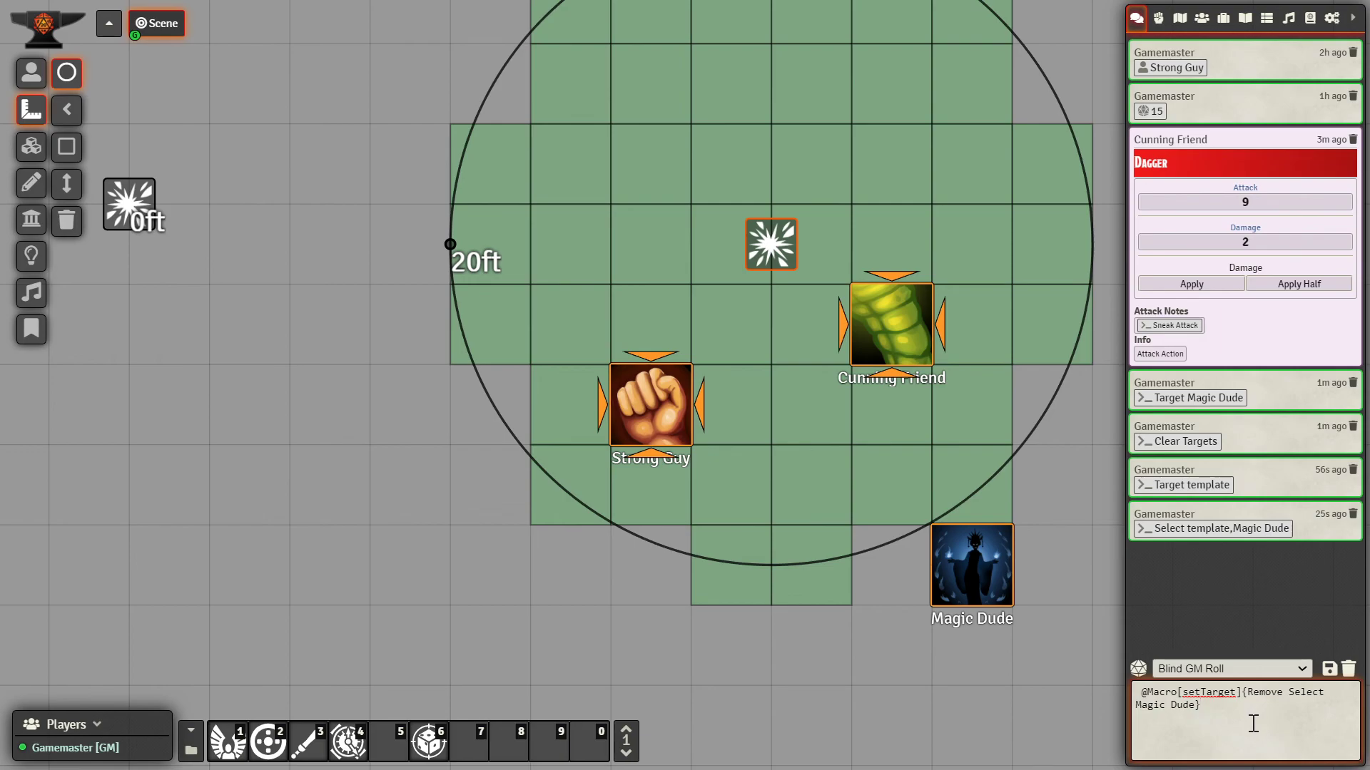
{"action": "key", "text": "Return"}
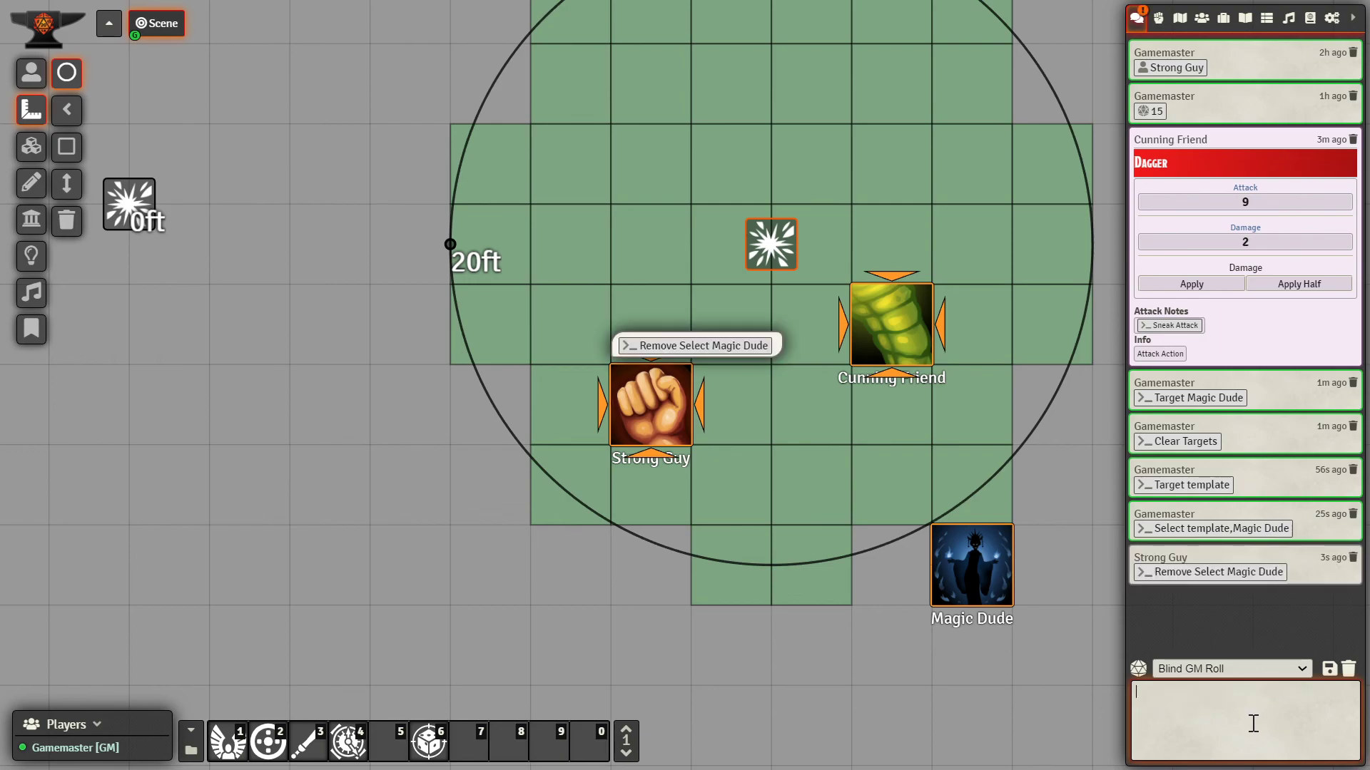
{"action": "key", "text": "Up"}
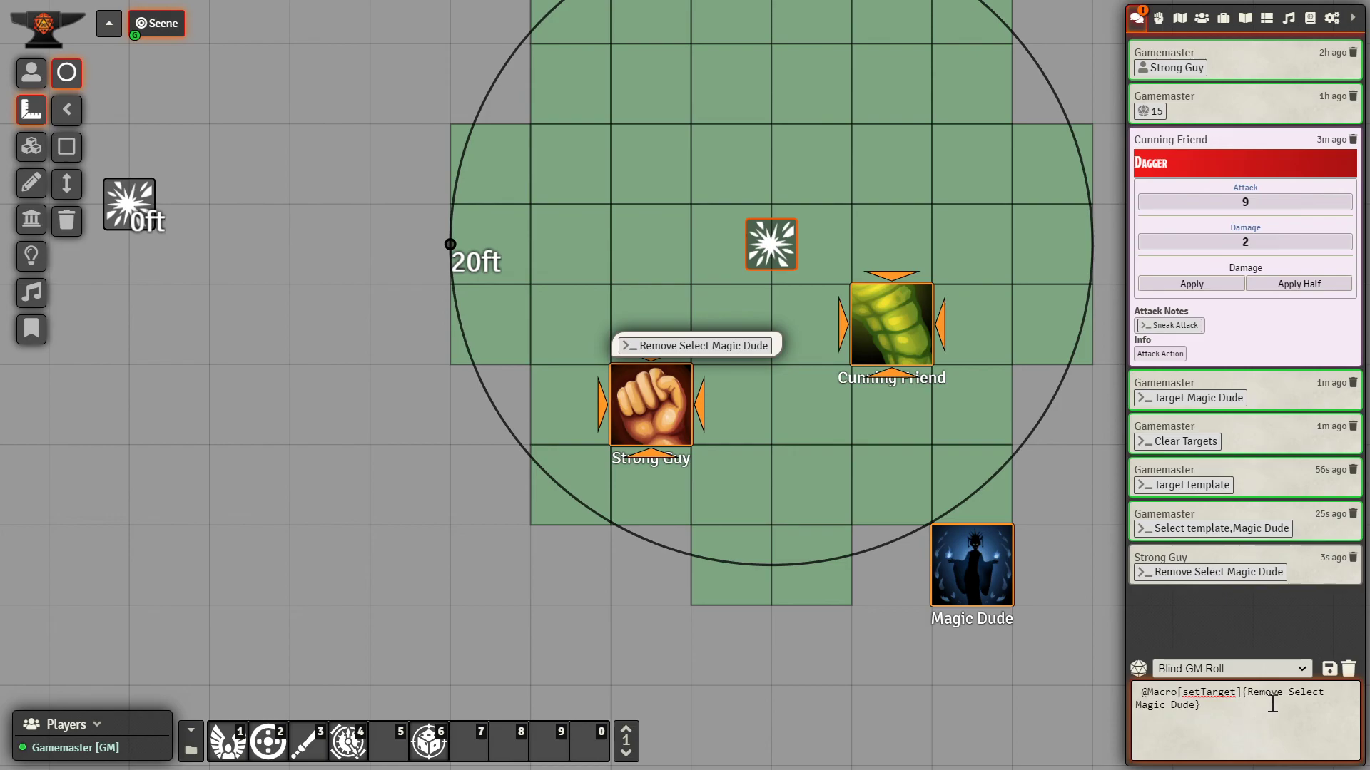
{"action": "type", "text": "ion"}
{"action": "key", "text": "Return"}
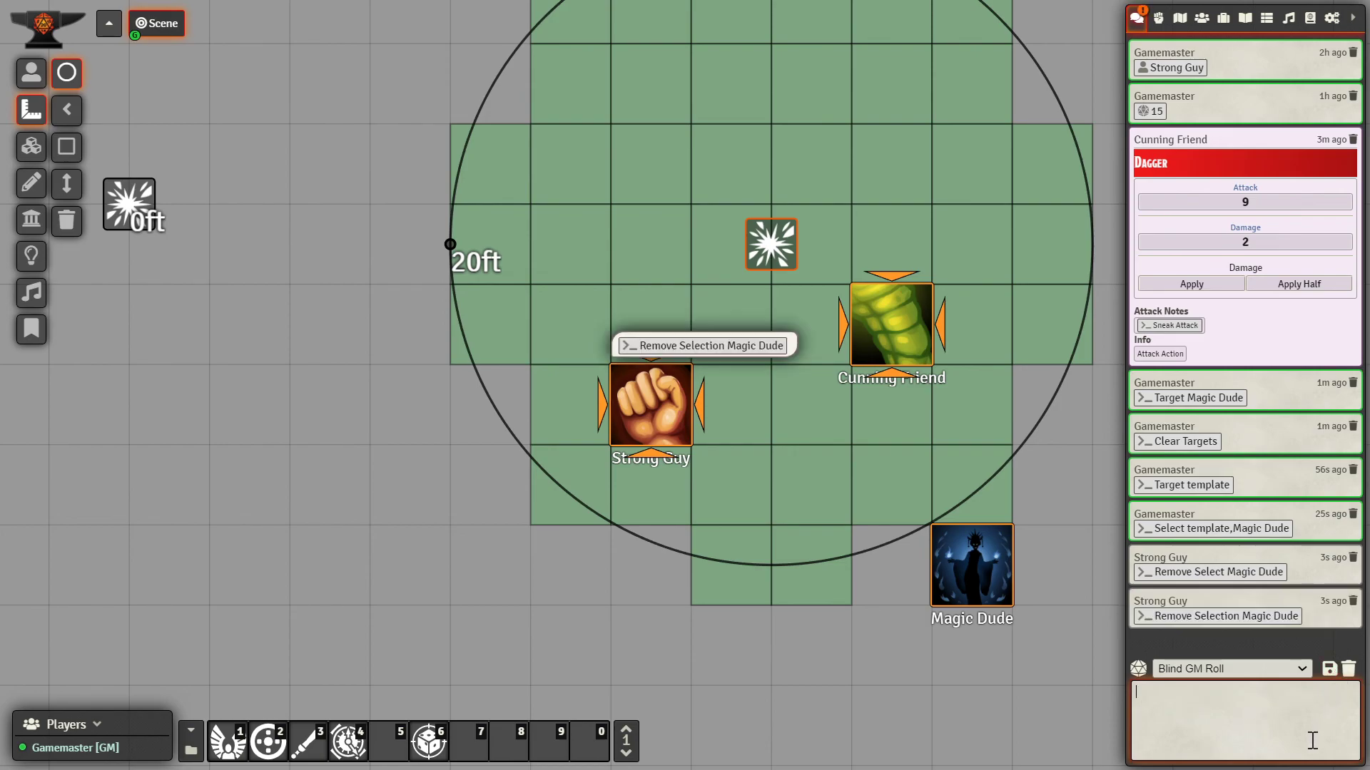
{"action": "left_click", "coordinate": [1182, 623]}
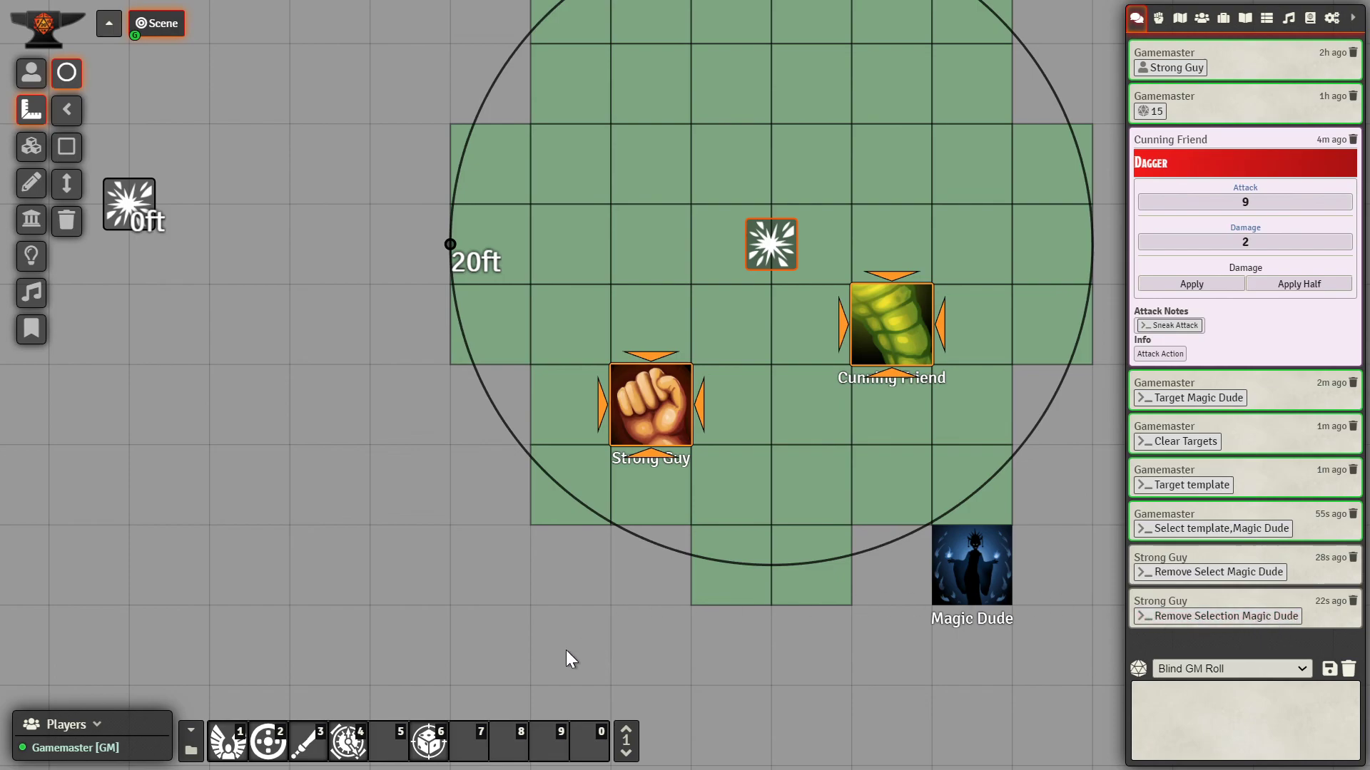
Step: Open the setTarget macro in an enlarged window, examine its syntax comments on types, targets and operators, and save it unchanged
{"action": "right_click", "coordinate": [270, 747]}
{"action": "left_click", "coordinate": [285, 656]}
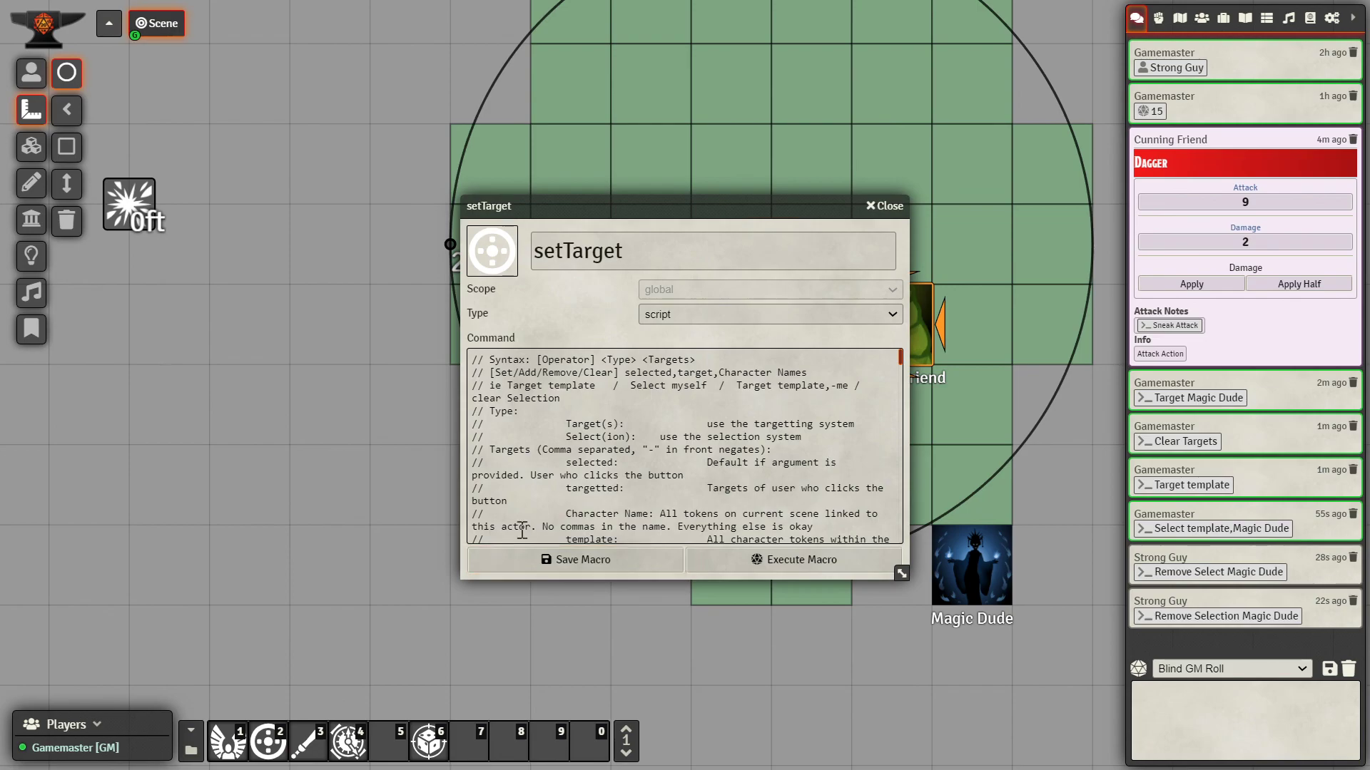
{"action": "left_click_drag", "start_coordinate": [519, 181], "coordinate": [244, 80]}
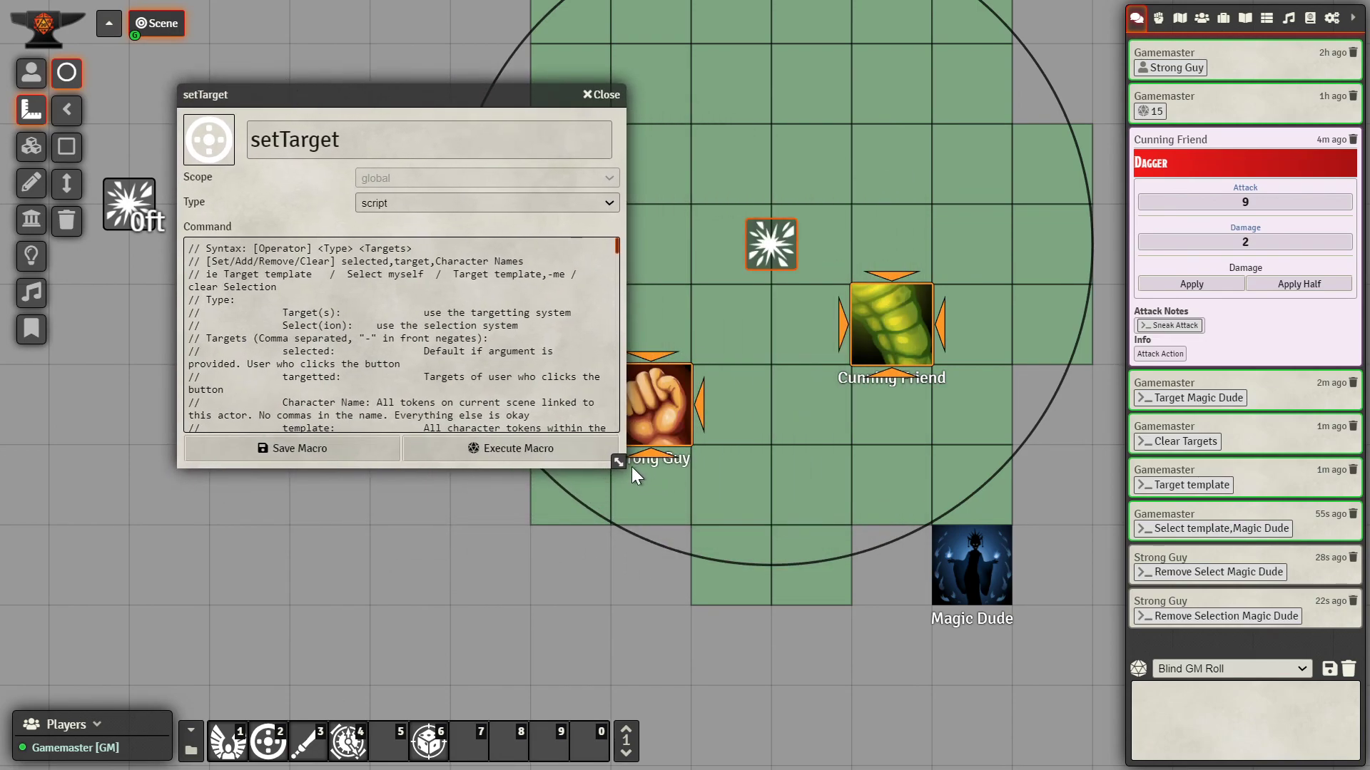
{"action": "left_click_drag", "start_coordinate": [615, 461], "coordinate": [1283, 623]}
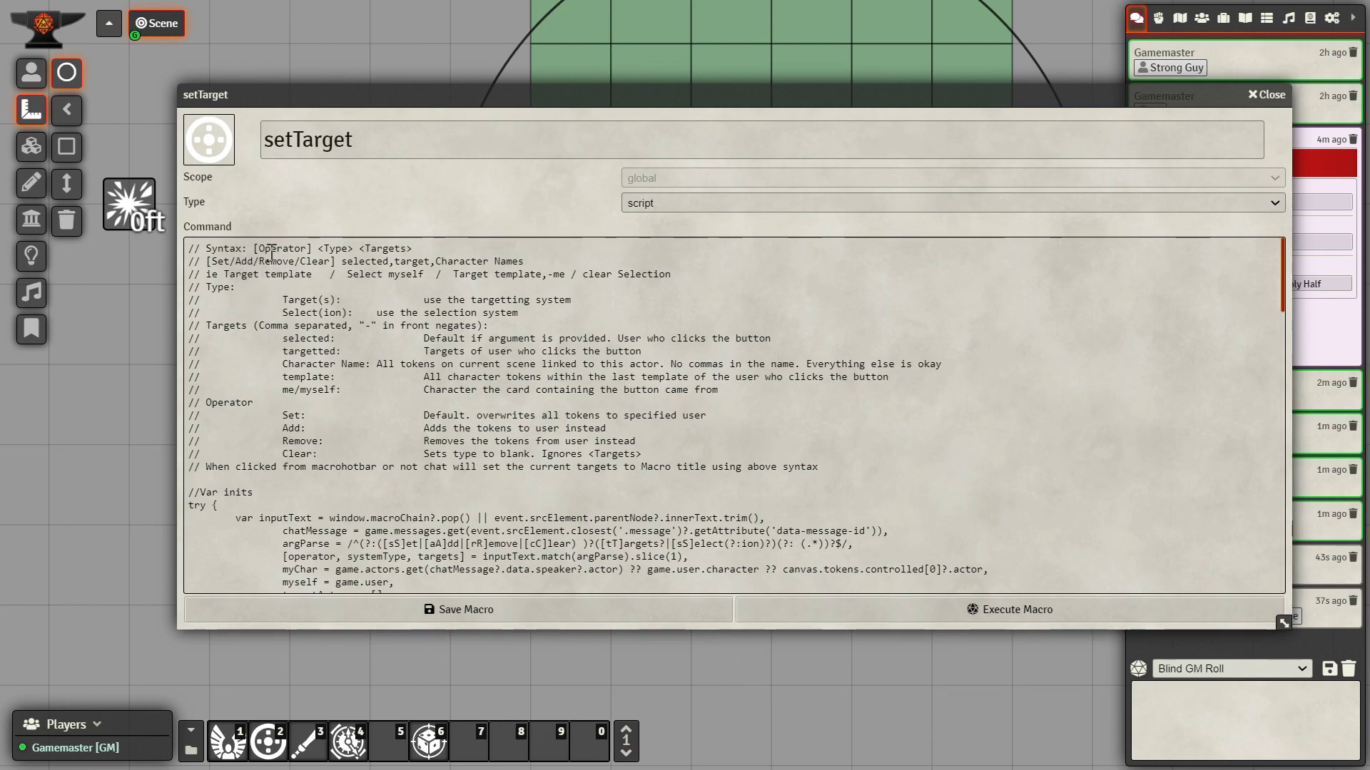
{"action": "left_click", "coordinate": [335, 247]}
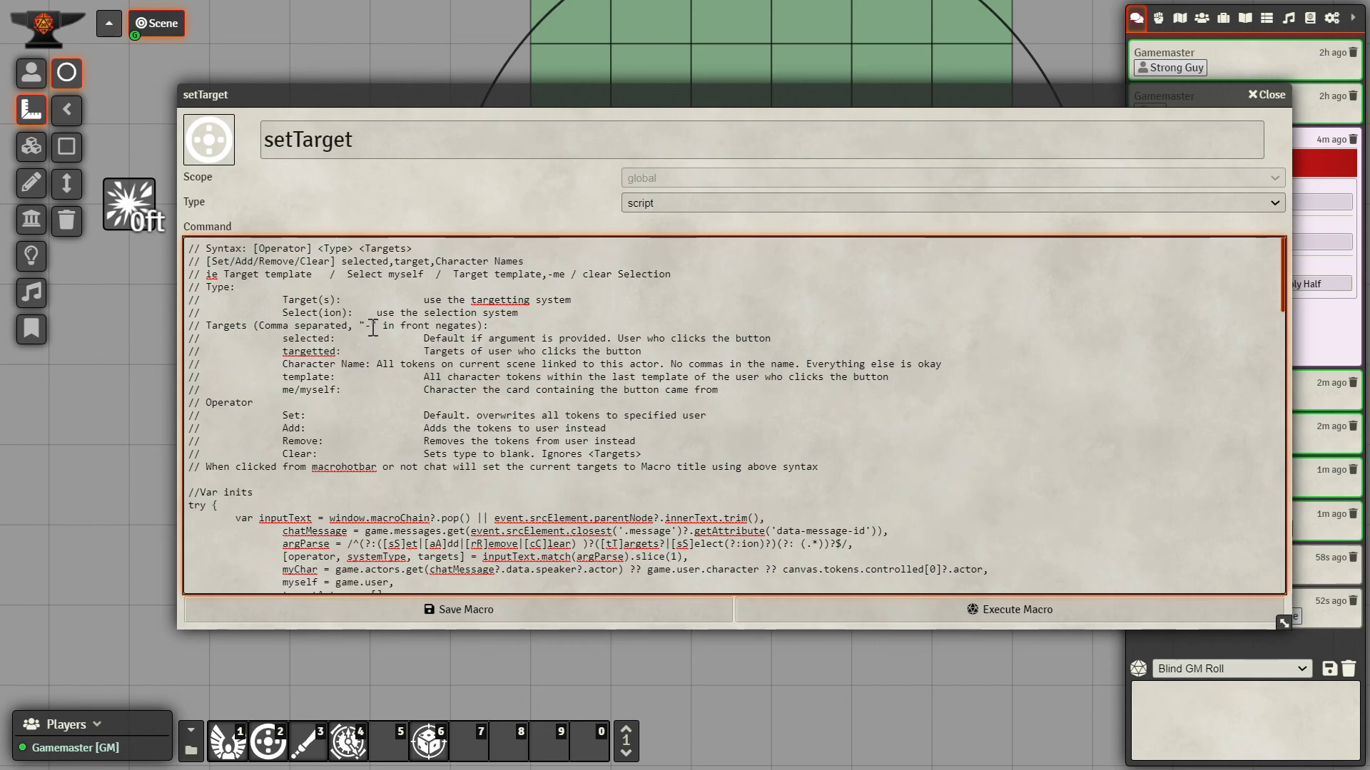
{"action": "mouse_move", "coordinate": [432, 94]}
{"action": "left_mouse_down"}
{"action": "mouse_move", "coordinate": [433, 136]}
{"action": "mouse_move", "coordinate": [499, 221]}
{"action": "mouse_move", "coordinate": [660, 309]}
{"action": "mouse_move", "coordinate": [447, 80]}
{"action": "left_mouse_up"}
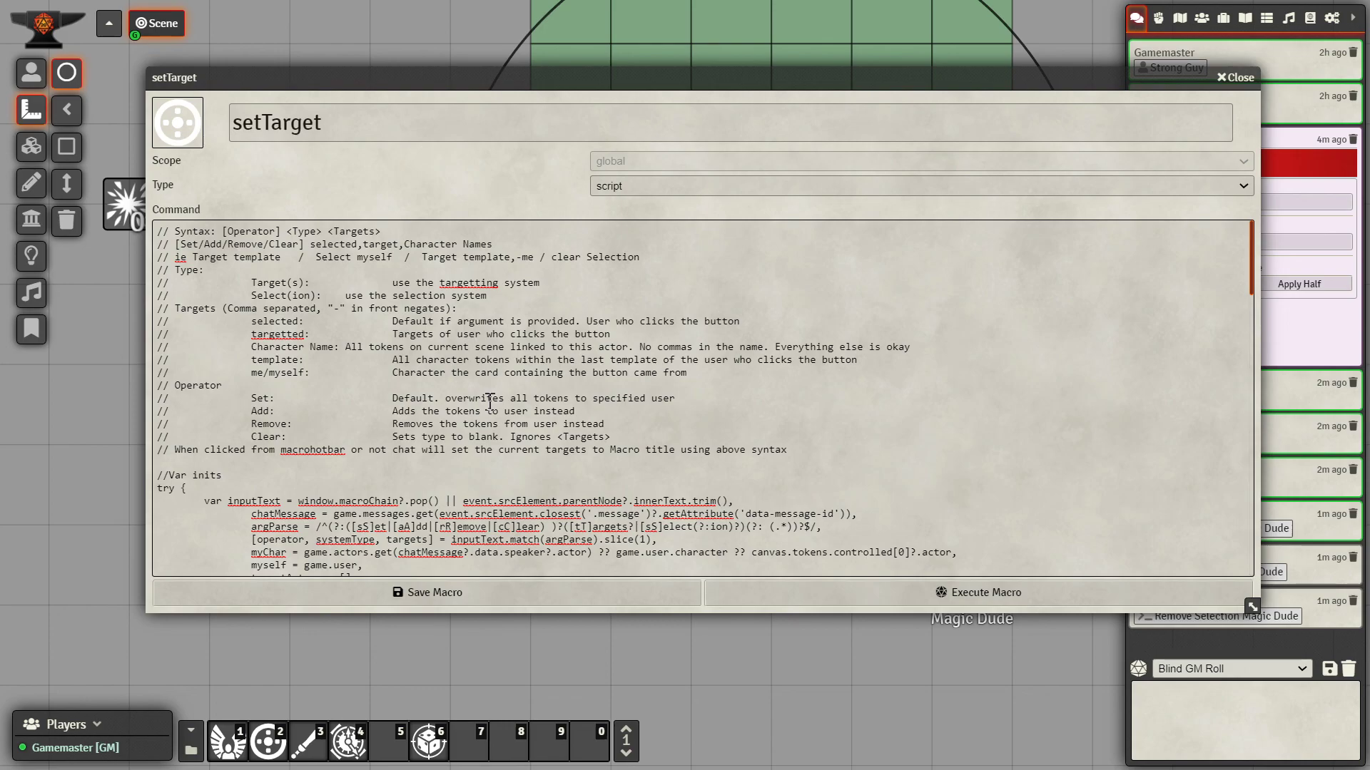
{"action": "double_click", "coordinate": [419, 396]}
{"action": "left_click", "coordinate": [493, 408]}
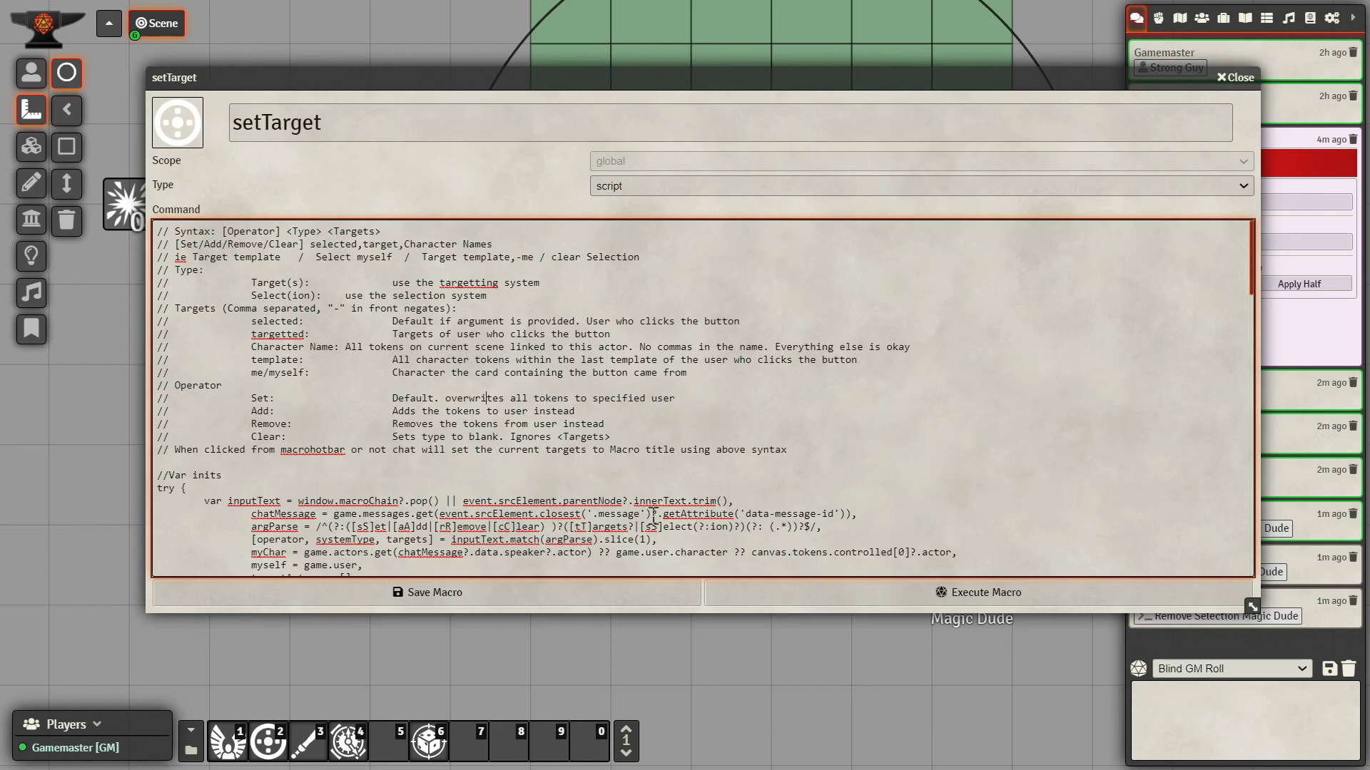
{"action": "left_click", "coordinate": [618, 593]}
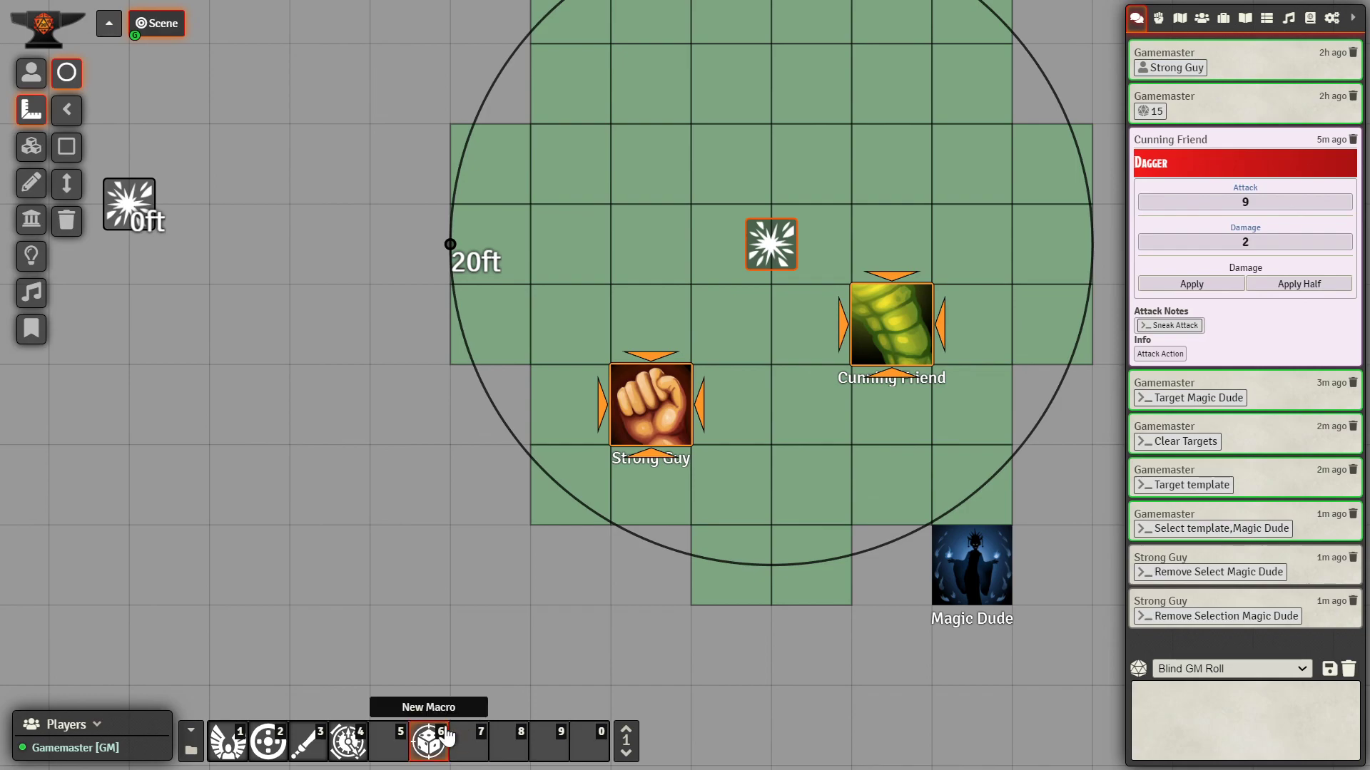
Step: Open New Macro from hotbar slot 6 for editing and name it Clear Targets
{"action": "right_click", "coordinate": [435, 747]}
{"action": "left_click", "coordinate": [431, 654]}
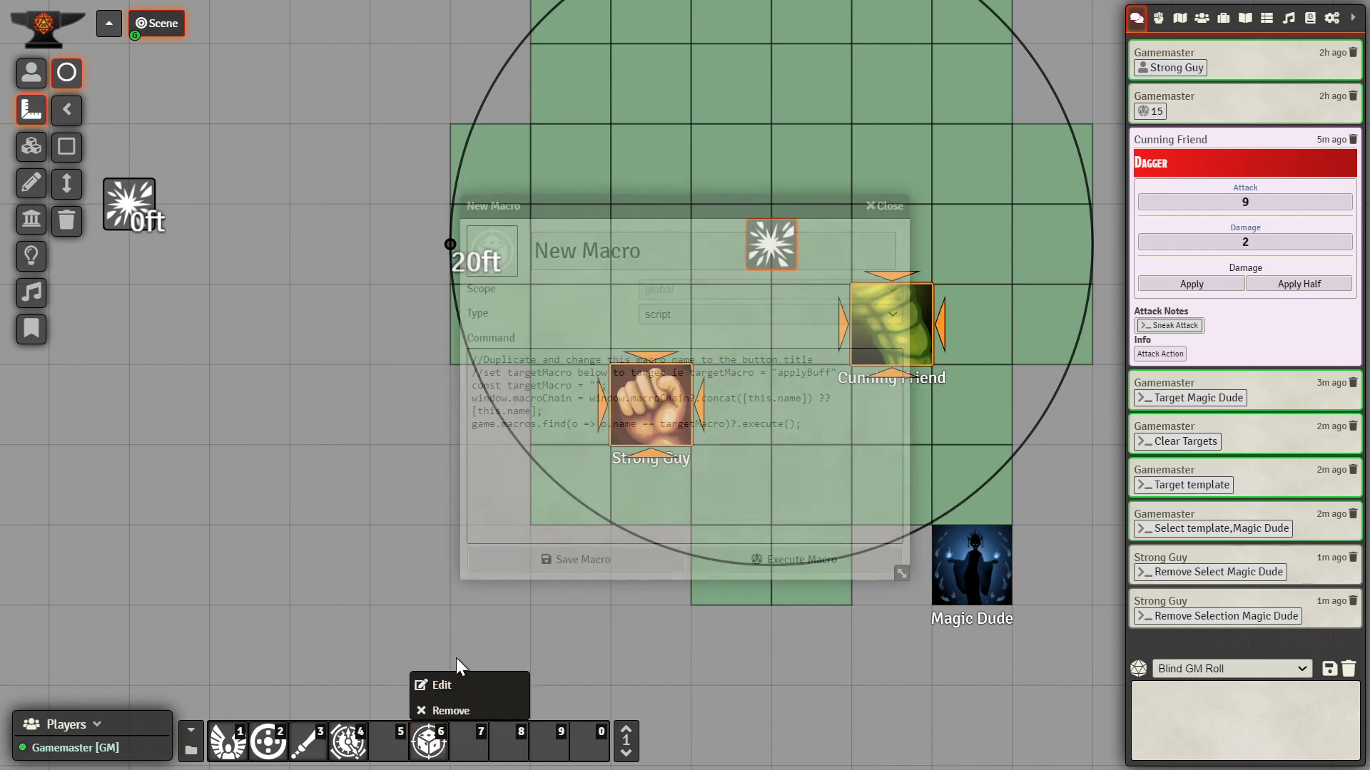
{"action": "left_click", "coordinate": [642, 422]}
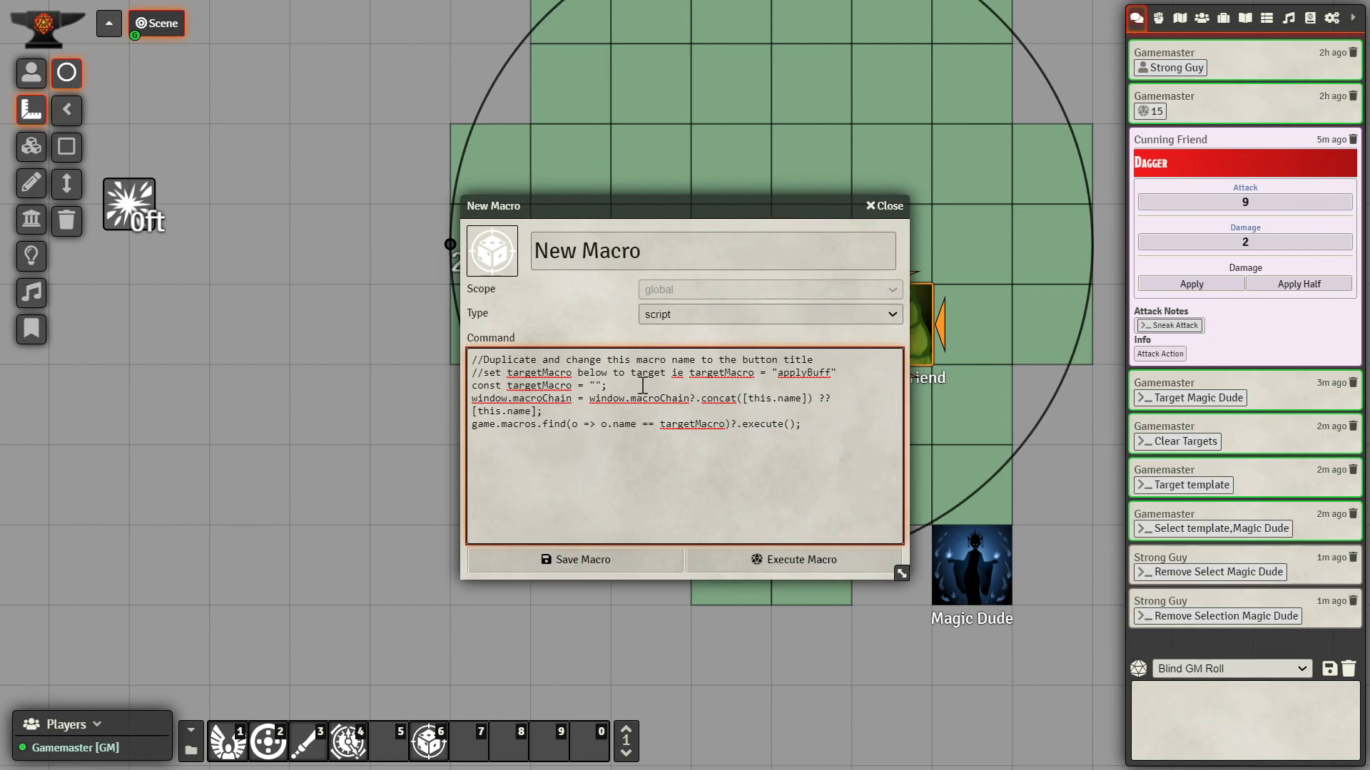
{"action": "left_click", "coordinate": [632, 249]}
{"action": "left_click_drag", "start_coordinate": [631, 250], "coordinate": [513, 247]}
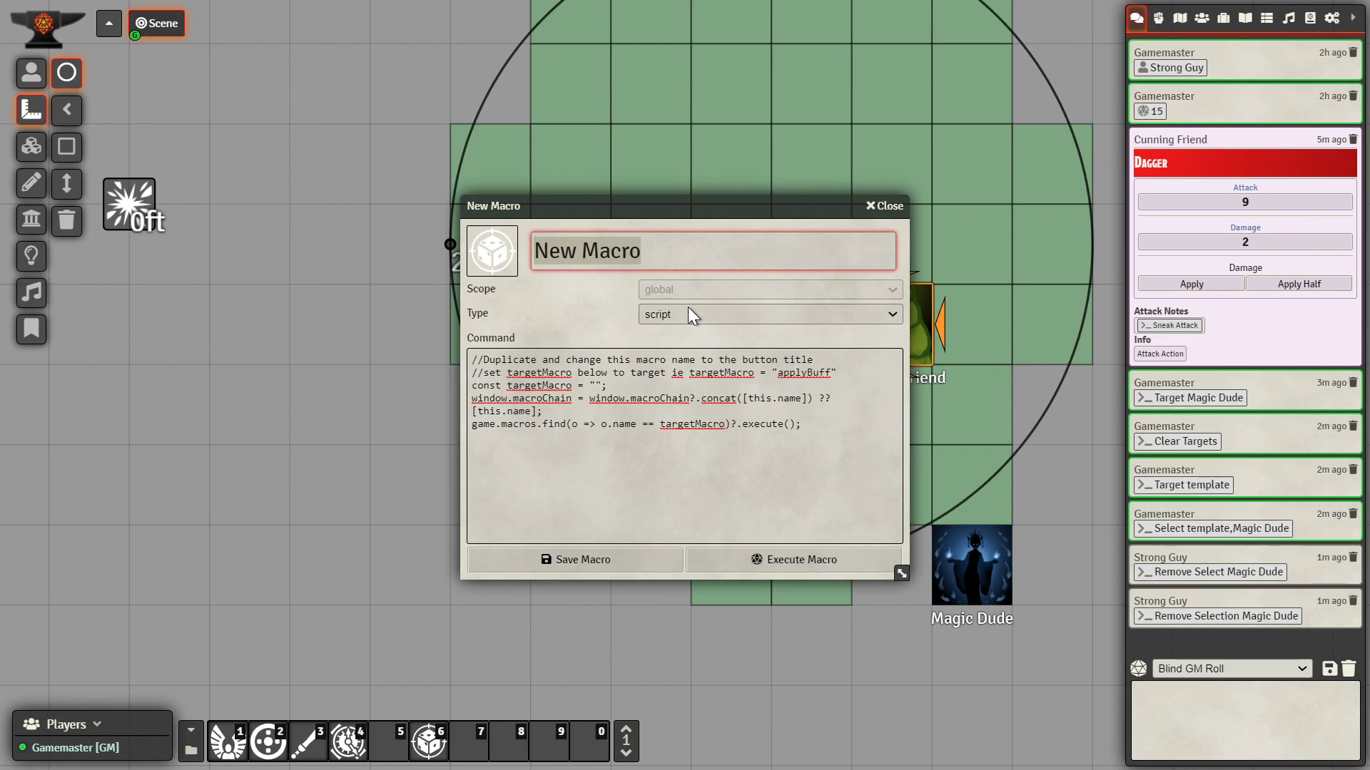
{"action": "type", "text": "C"}
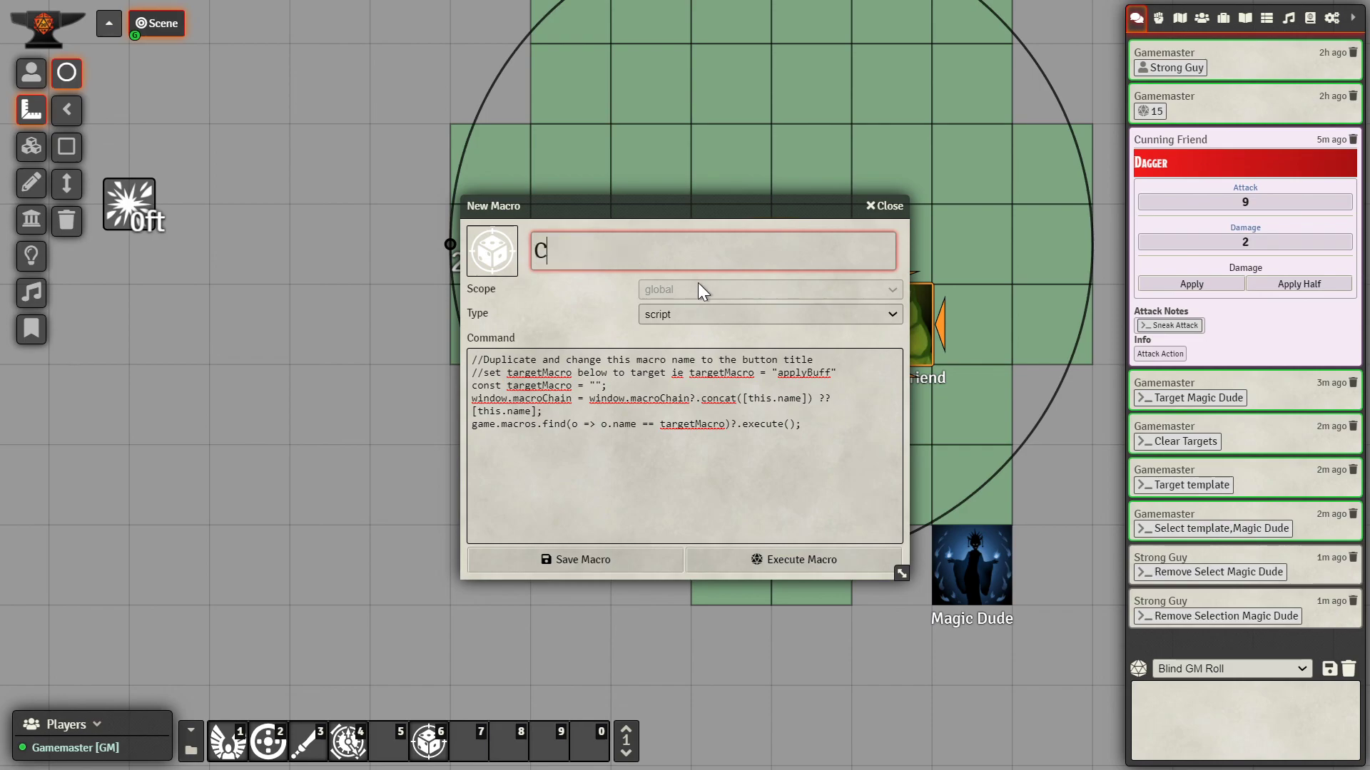
{"action": "type", "text": "lear Targets"}
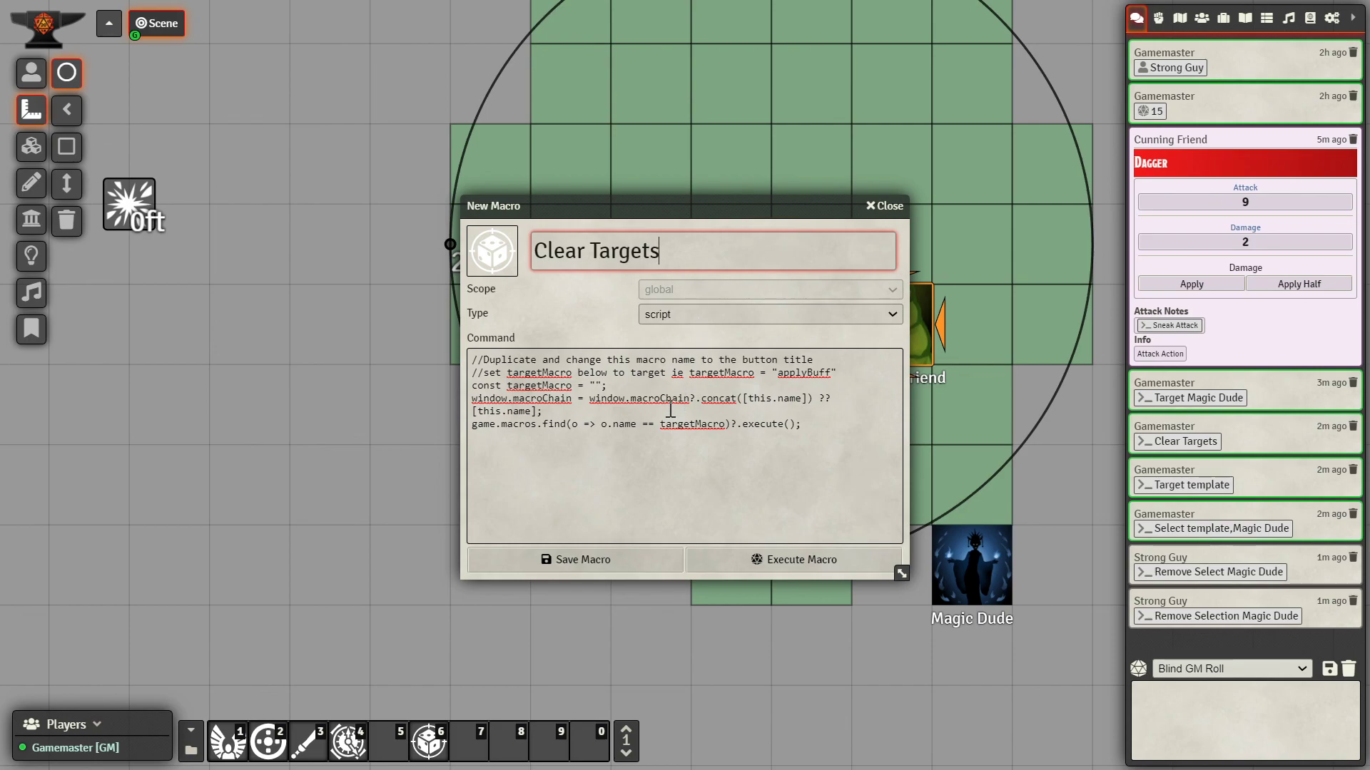
Step: Set the targetMacro constant in the macro's script to "setTarget" and save the macro
{"action": "left_click", "coordinate": [666, 373]}
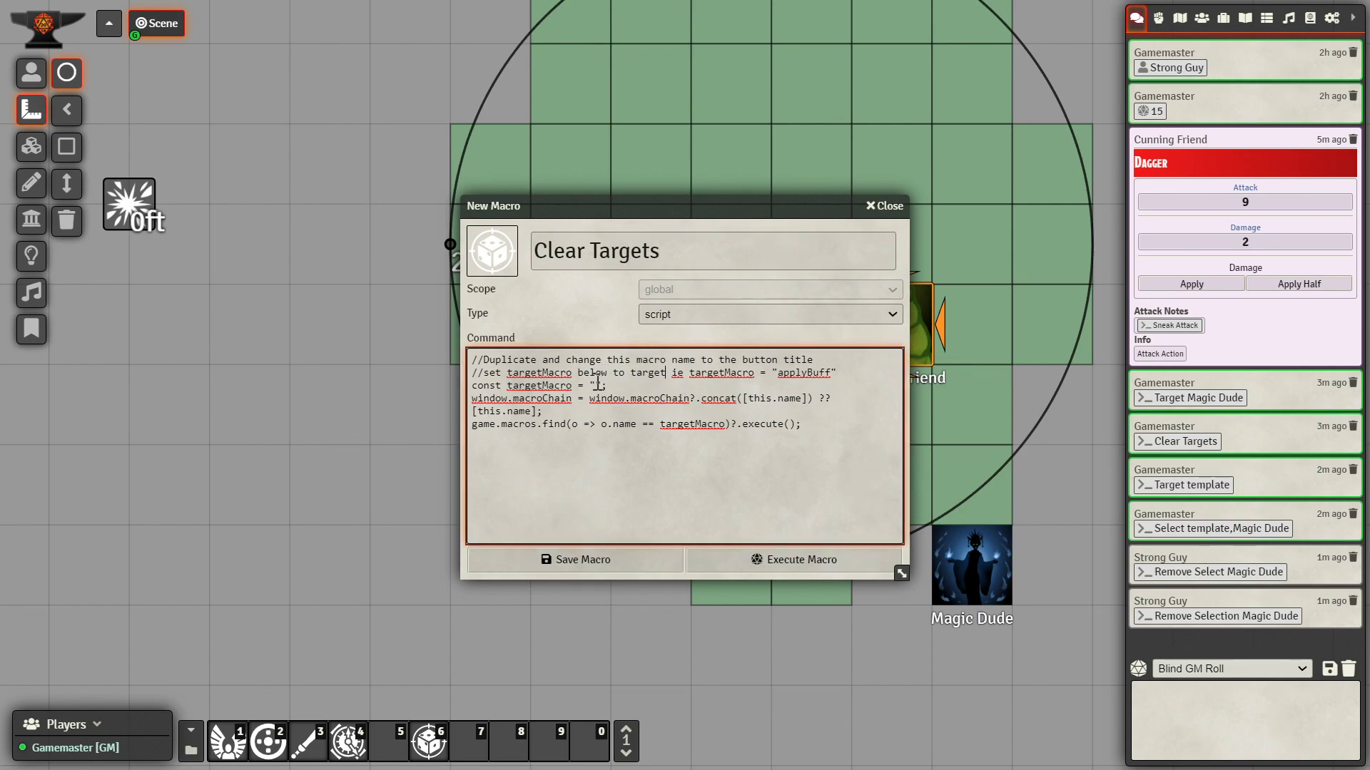
{"action": "left_click_drag", "start_coordinate": [636, 208], "coordinate": [702, 206]}
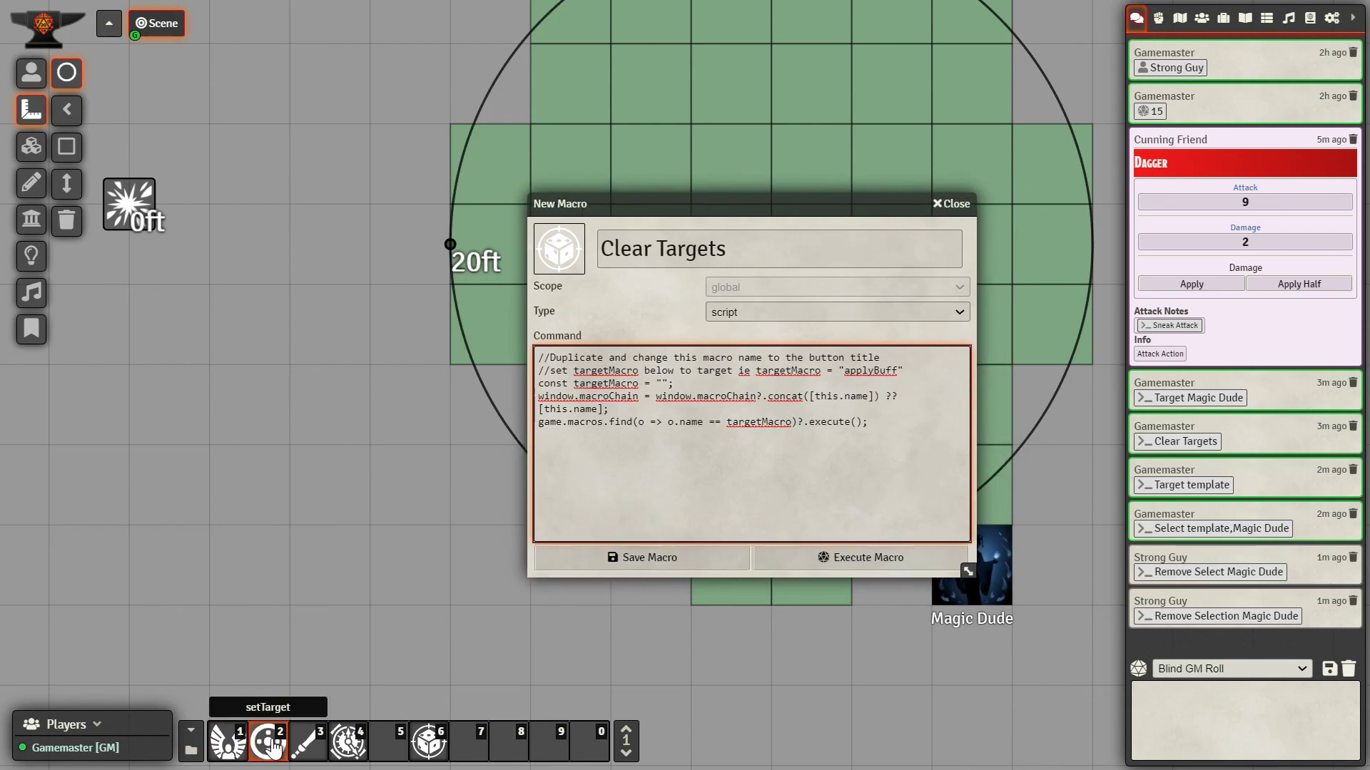
{"action": "type", "text": "setTarget"}
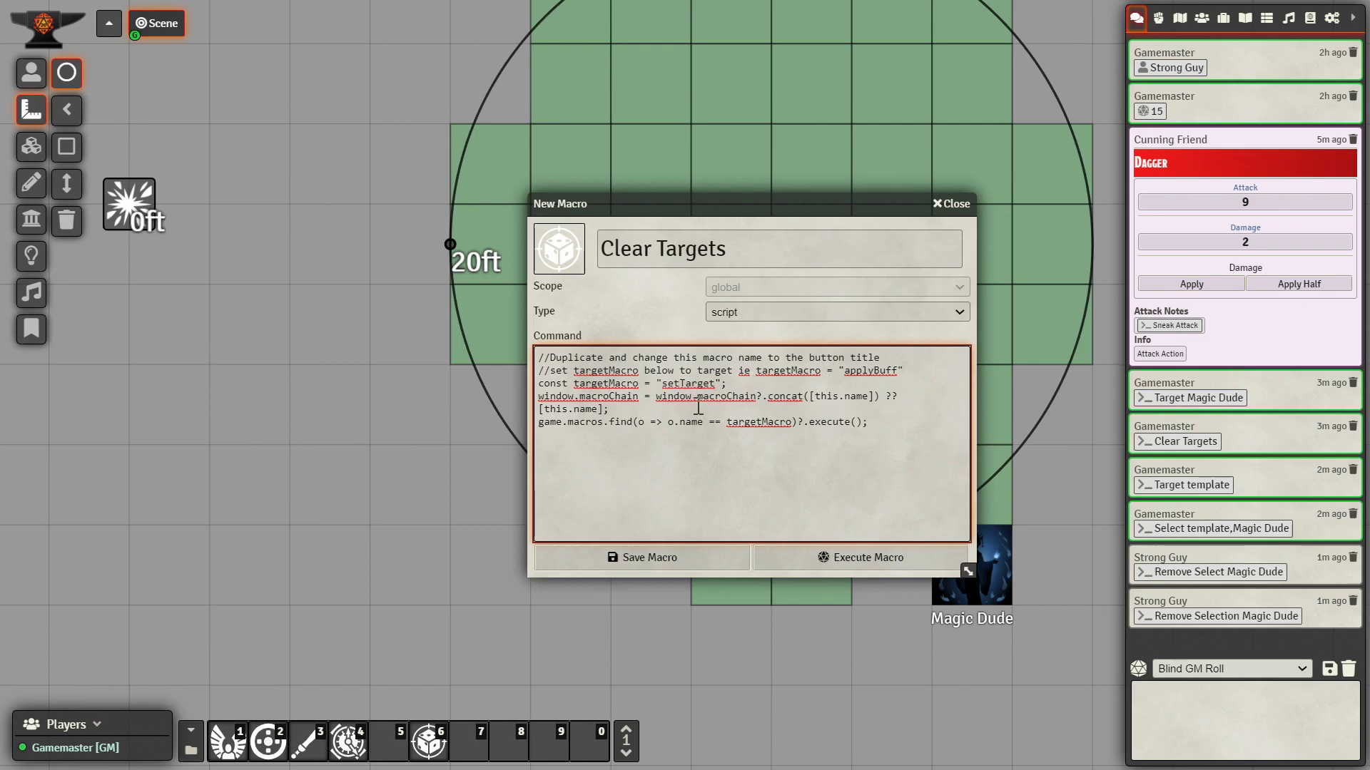
{"action": "left_click", "coordinate": [687, 553]}
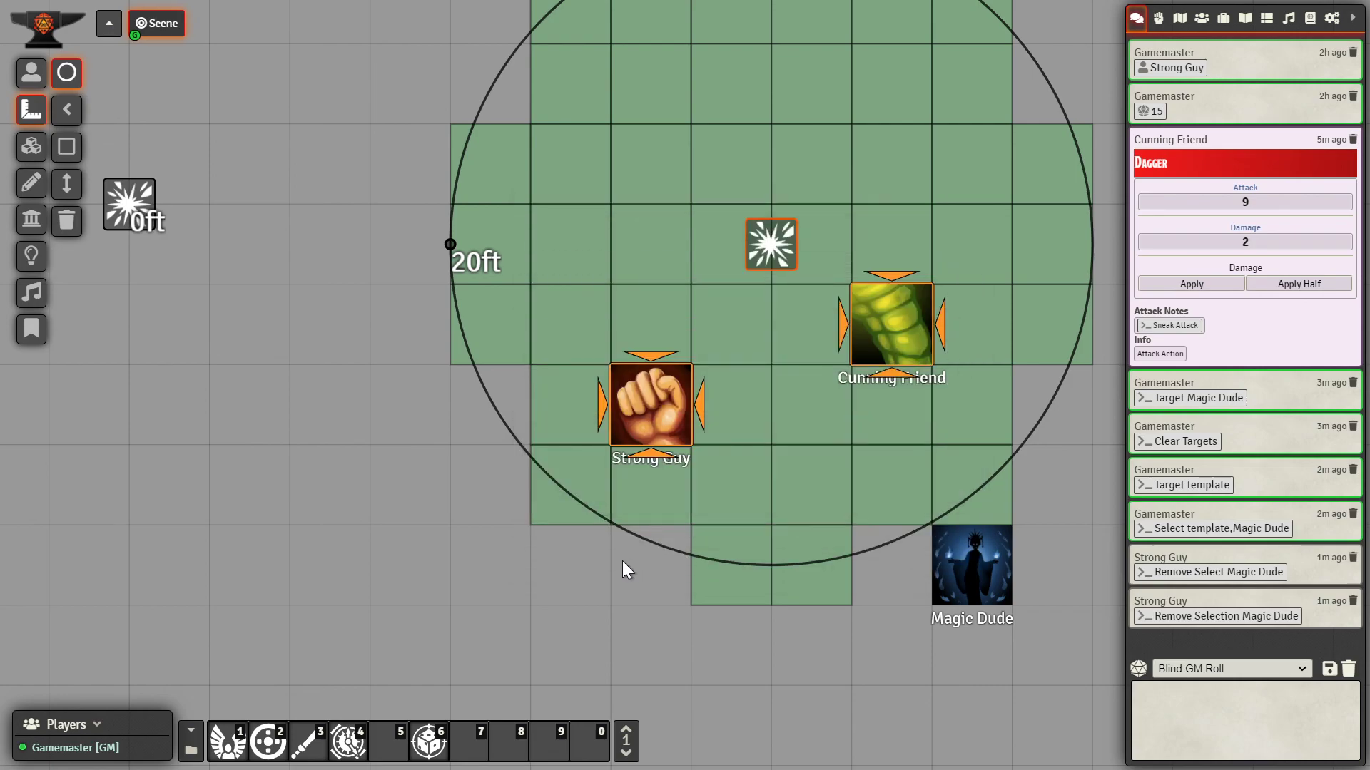
Step: Run the Clear Targets macro from the hotbar to clear all targets, and switch back to the token controls
{"action": "left_click", "coordinate": [437, 749]}
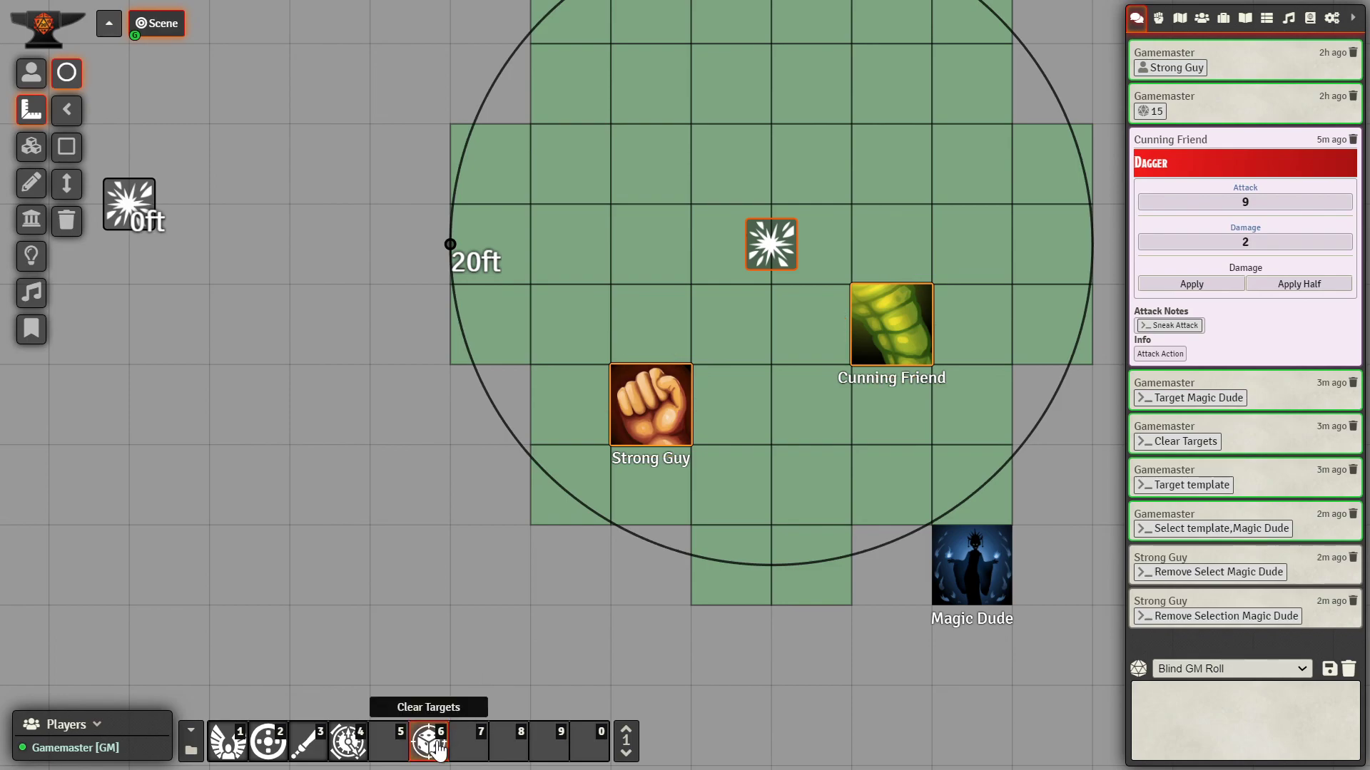
{"action": "left_click", "coordinate": [736, 495]}
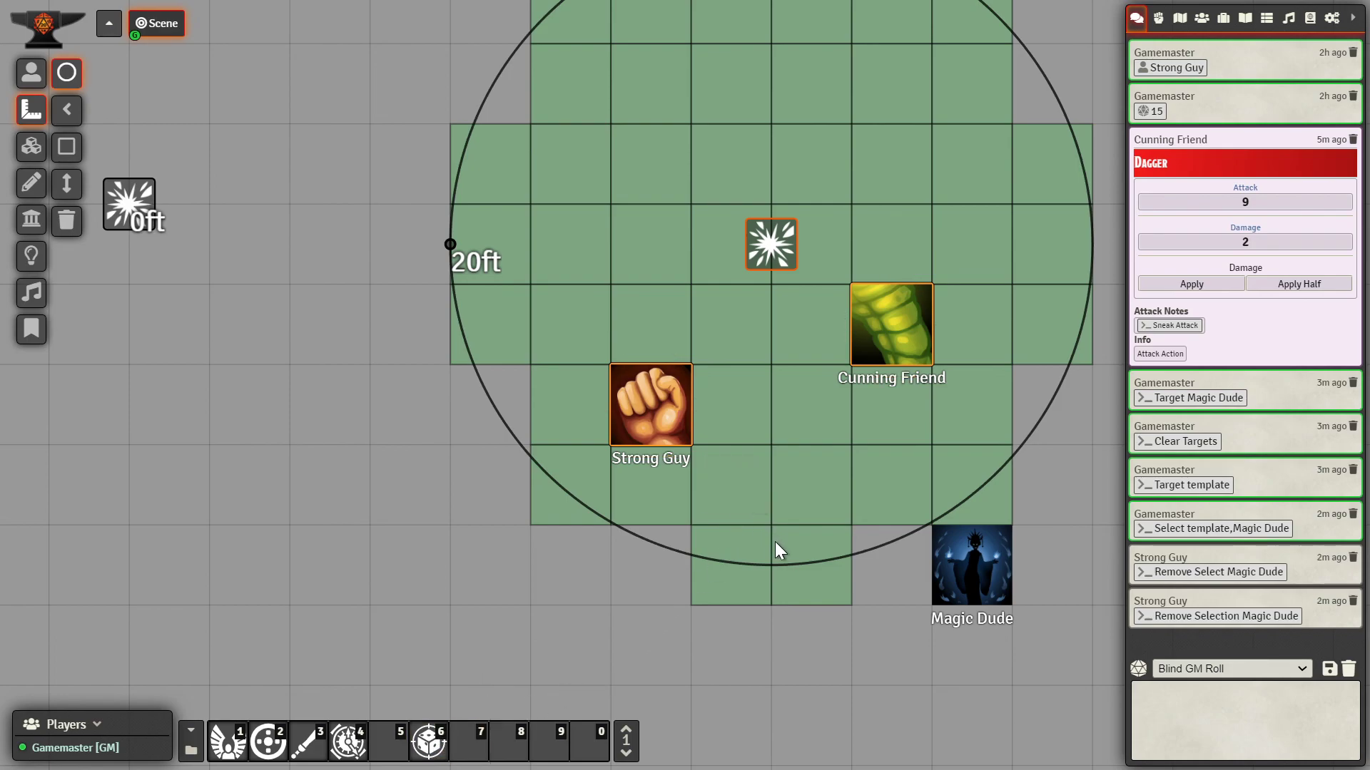
{"action": "left_click", "coordinate": [32, 79]}
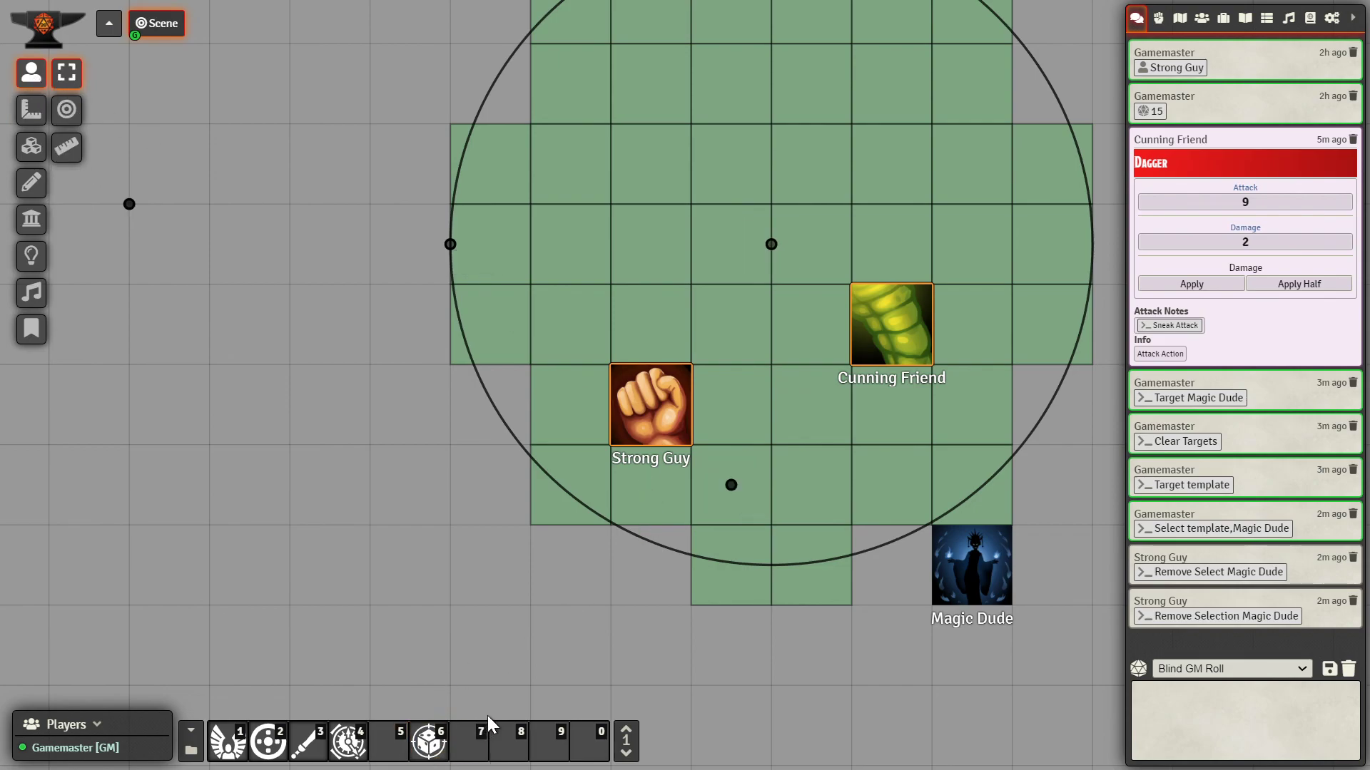
Step: Open the applyBuff macro in an enlarged window, examine its syntax comments and compendium priority against the compendium list, and close it
{"action": "right_click", "coordinate": [227, 745]}
{"action": "left_click", "coordinate": [246, 655]}
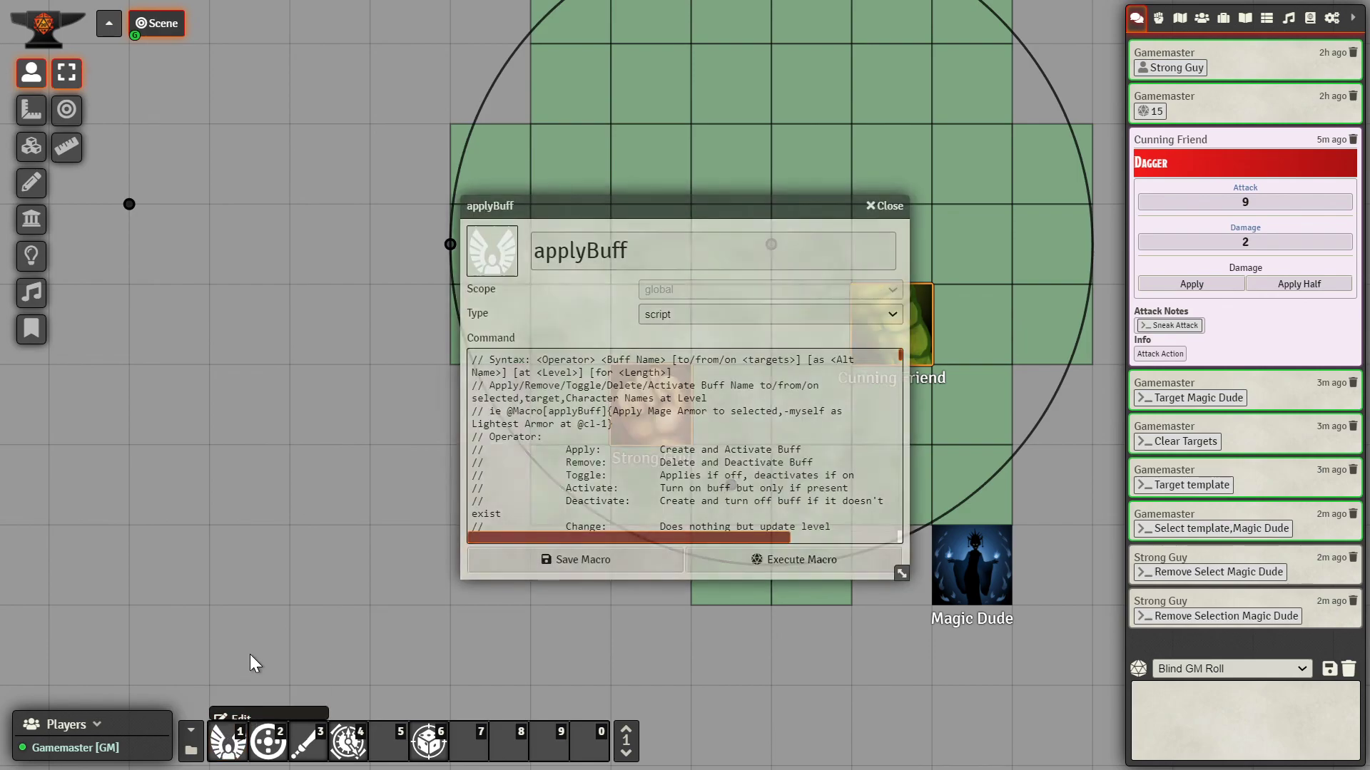
{"action": "left_click_drag", "start_coordinate": [520, 206], "coordinate": [230, 94]}
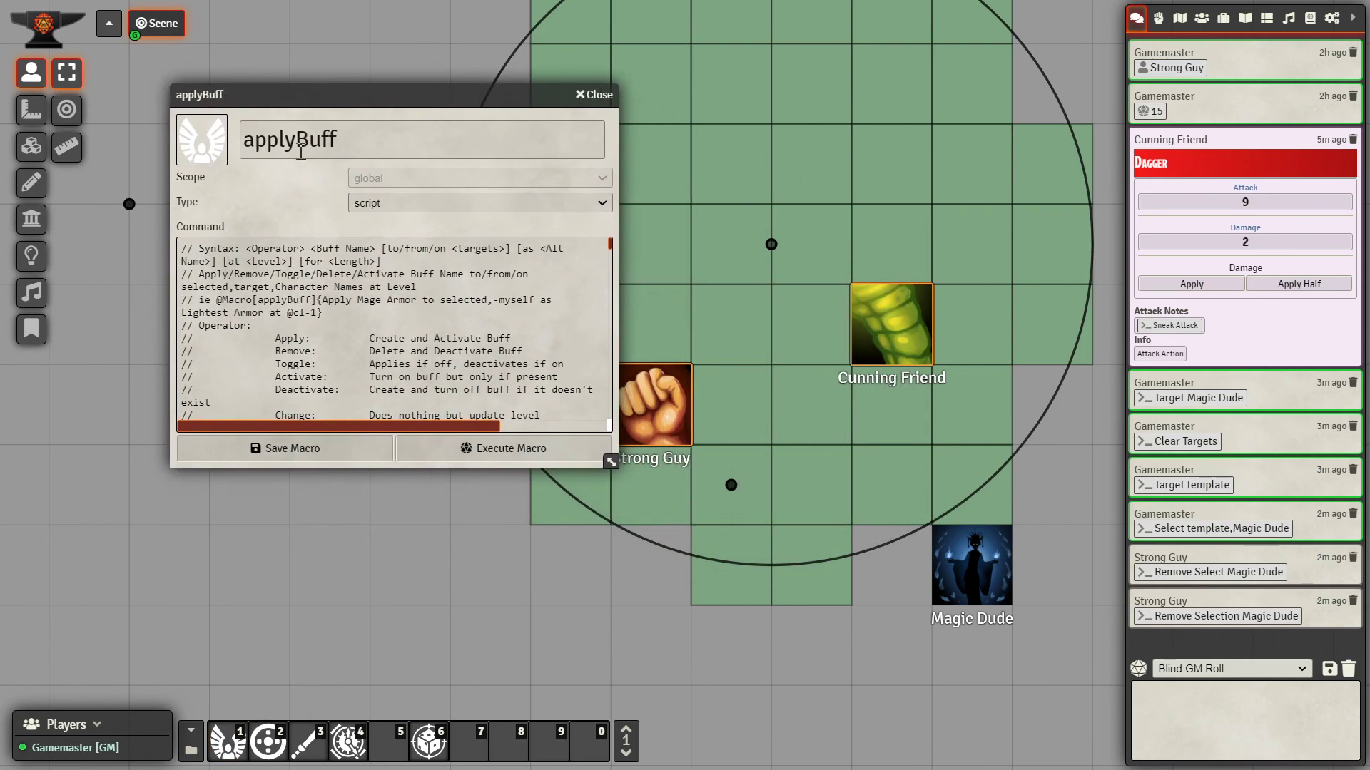
{"action": "left_click_drag", "start_coordinate": [612, 461], "coordinate": [1081, 679]}
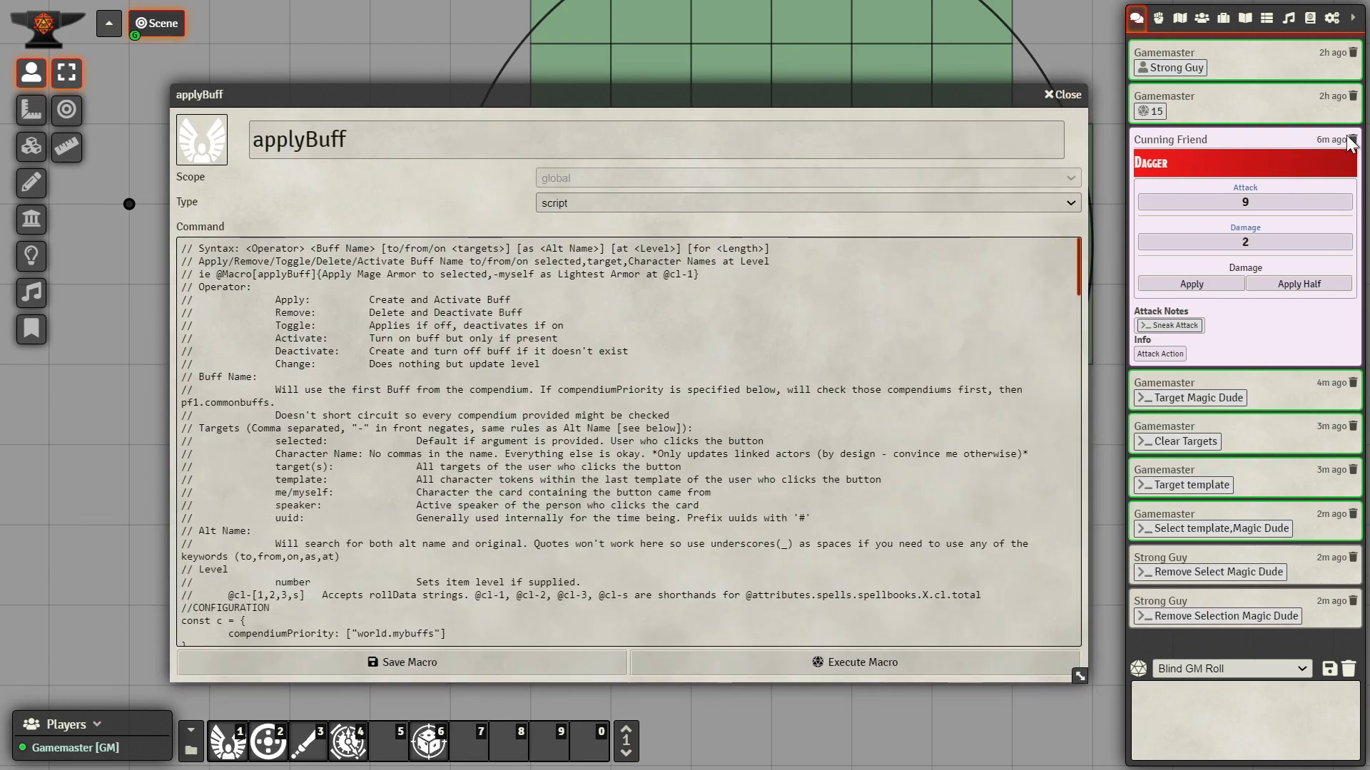
{"action": "left_click", "coordinate": [1331, 20]}
{"action": "left_click", "coordinate": [1310, 19]}
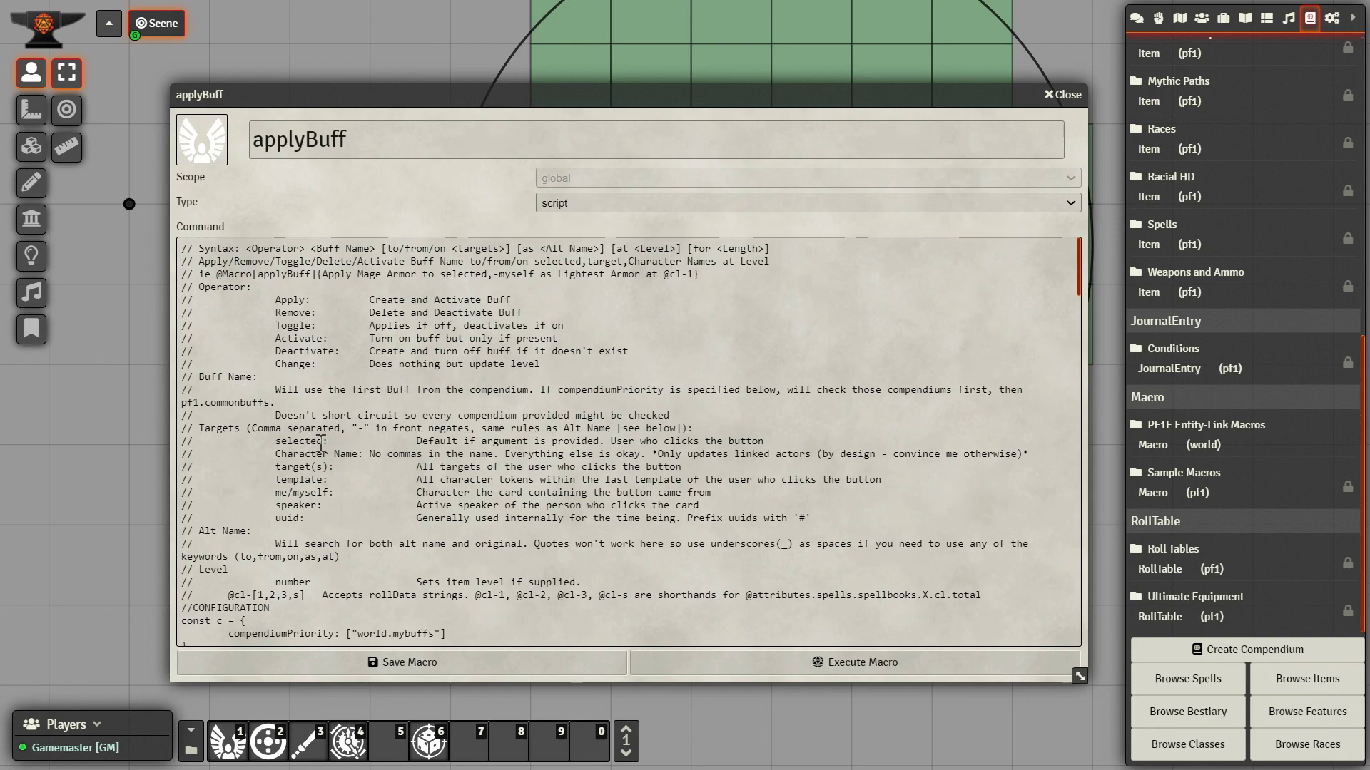
{"action": "left_click", "coordinate": [1062, 95]}
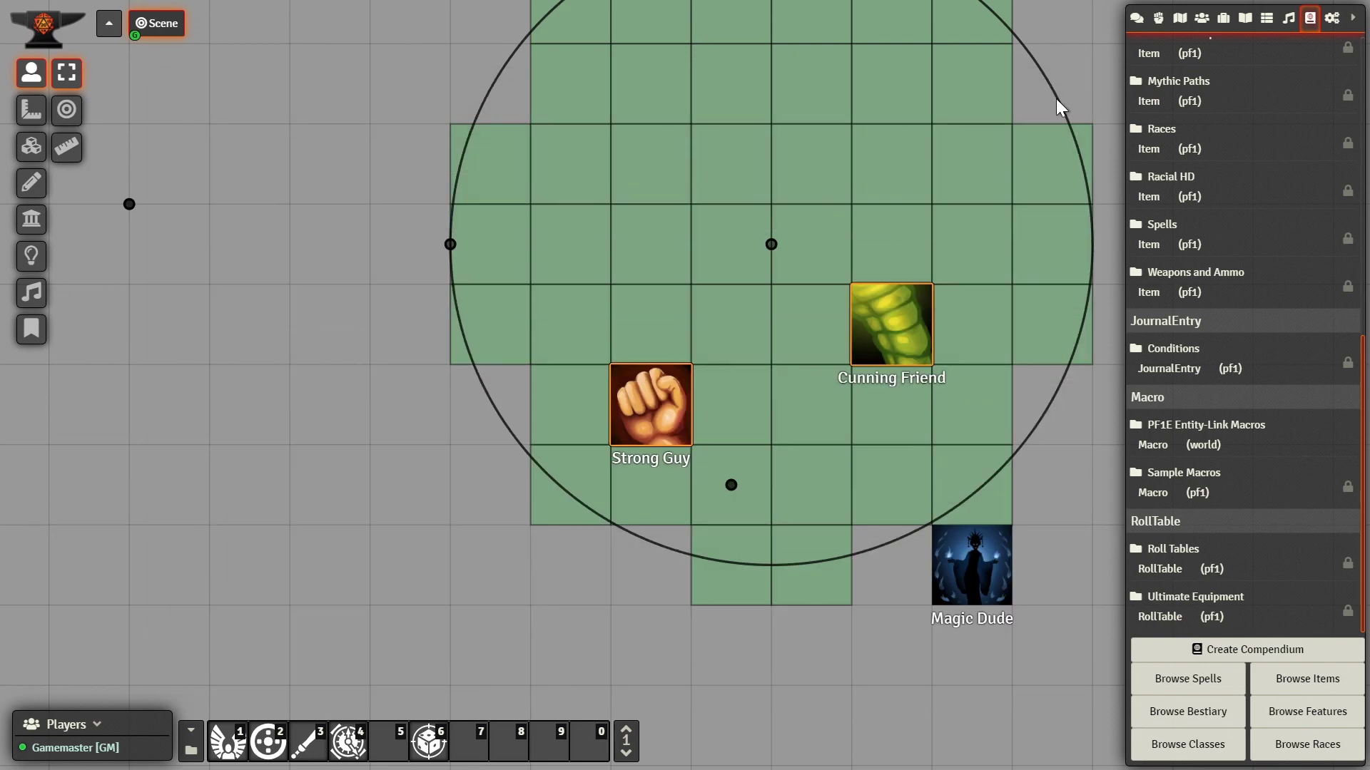
Step: Open the Clear Targets hotbar macro, rename it Apply Mage Armor and set its targetMacro constant to "applyBuff"
{"action": "right_click", "coordinate": [430, 744]}
{"action": "left_click", "coordinate": [445, 656]}
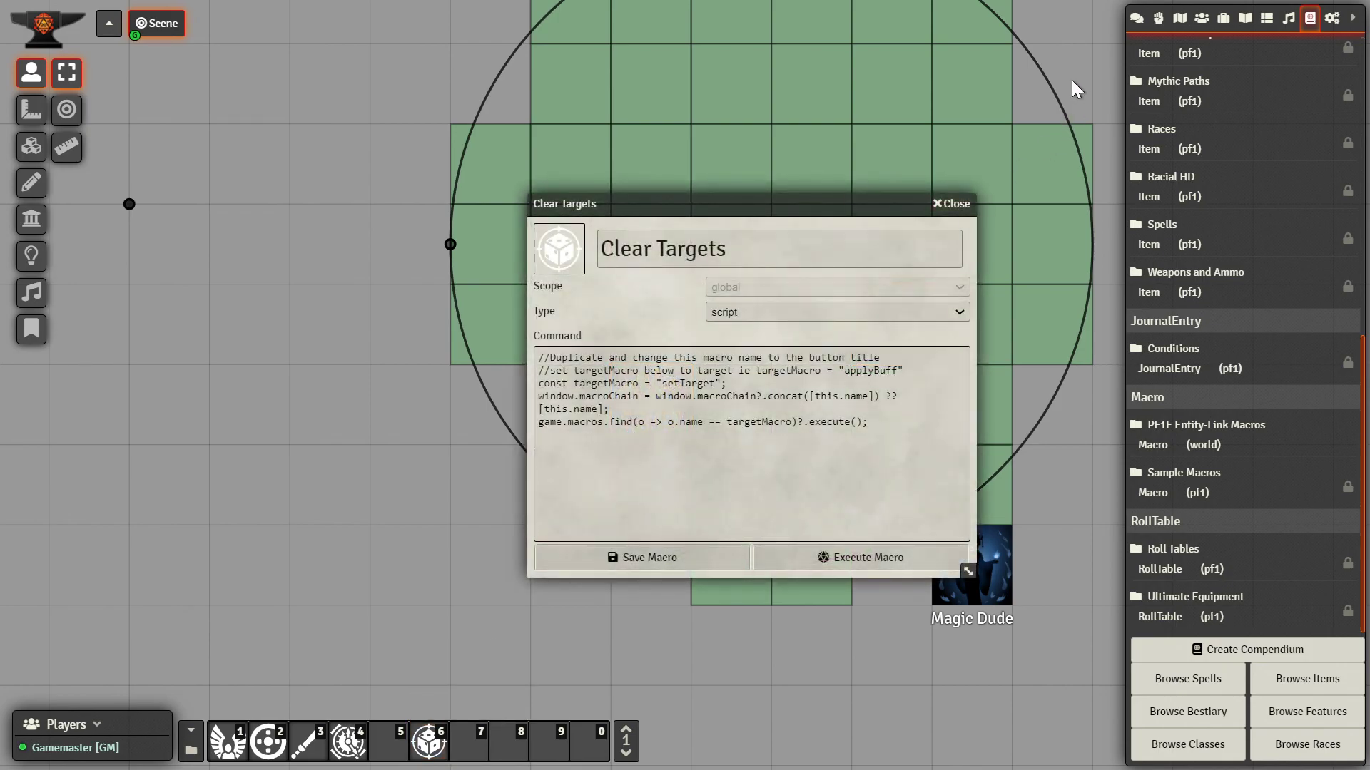
{"action": "left_click", "coordinate": [1137, 18]}
{"action": "left_click_drag", "start_coordinate": [703, 206], "coordinate": [232, 248]}
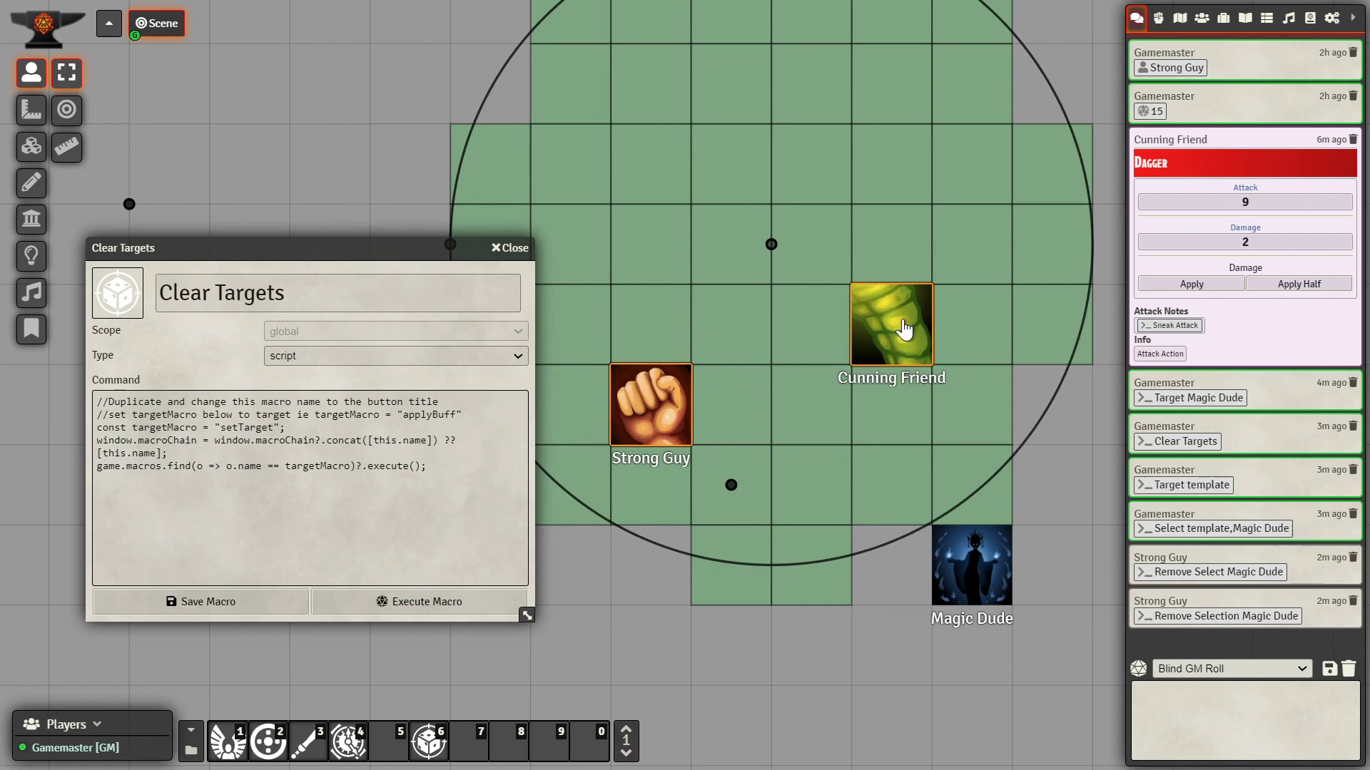
{"action": "left_click_drag", "start_coordinate": [284, 294], "coordinate": [170, 294]}
{"action": "type", "text": "A"}
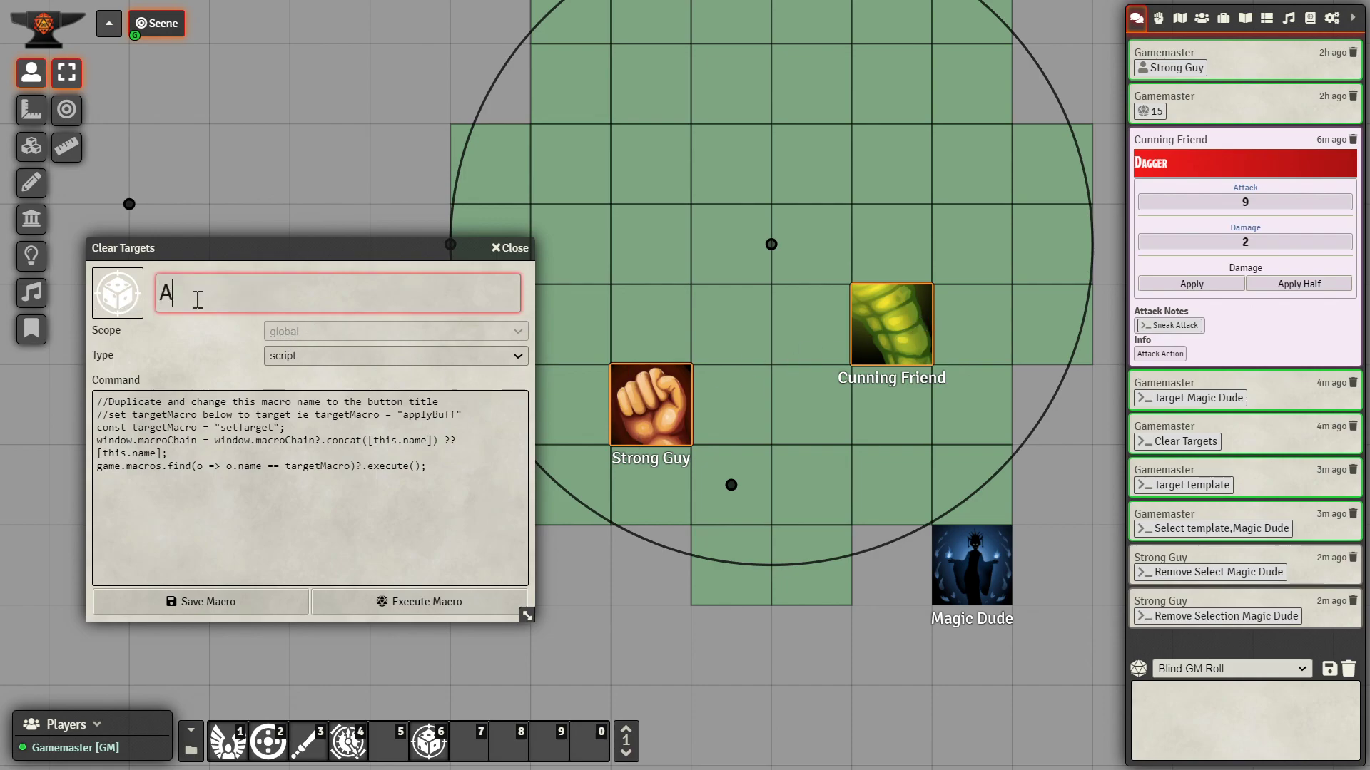
{"action": "type", "text": "pply Mage Armor"}
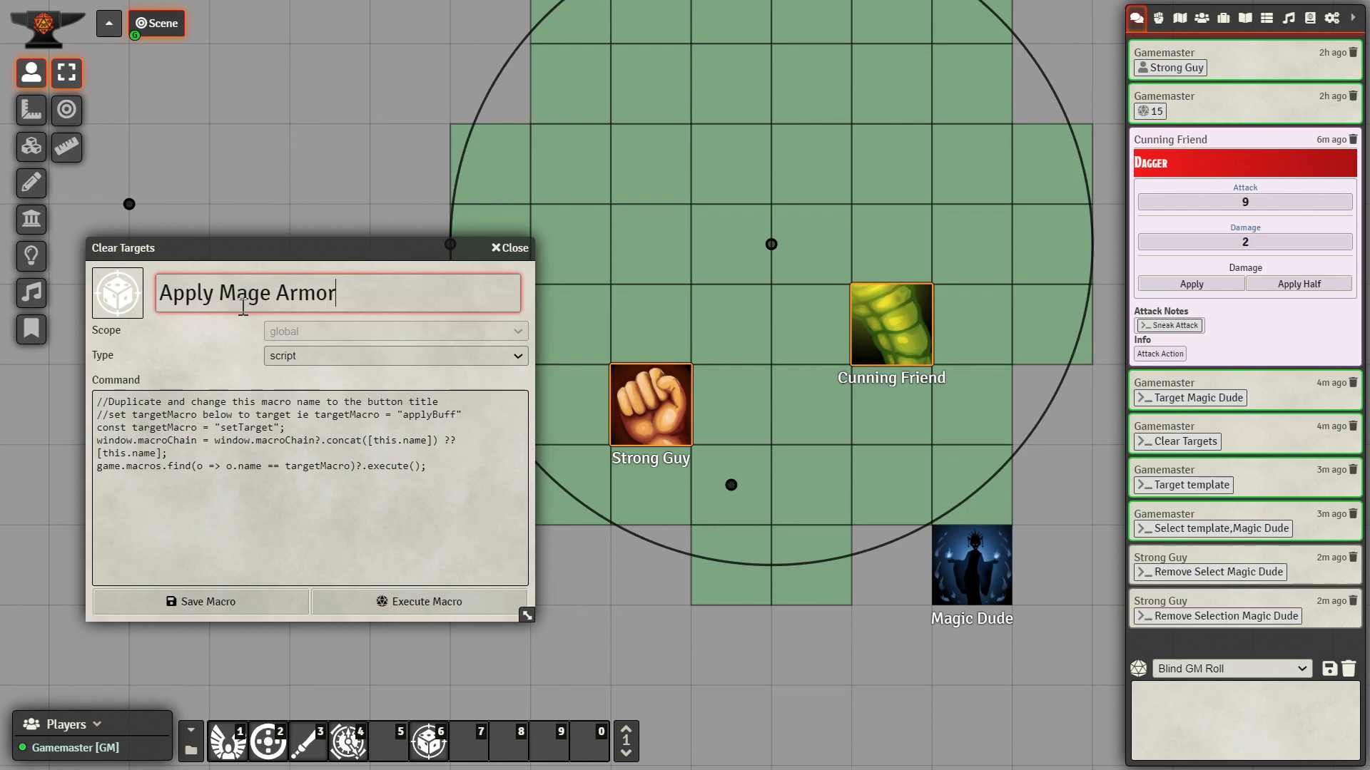
{"action": "double_click", "coordinate": [234, 428]}
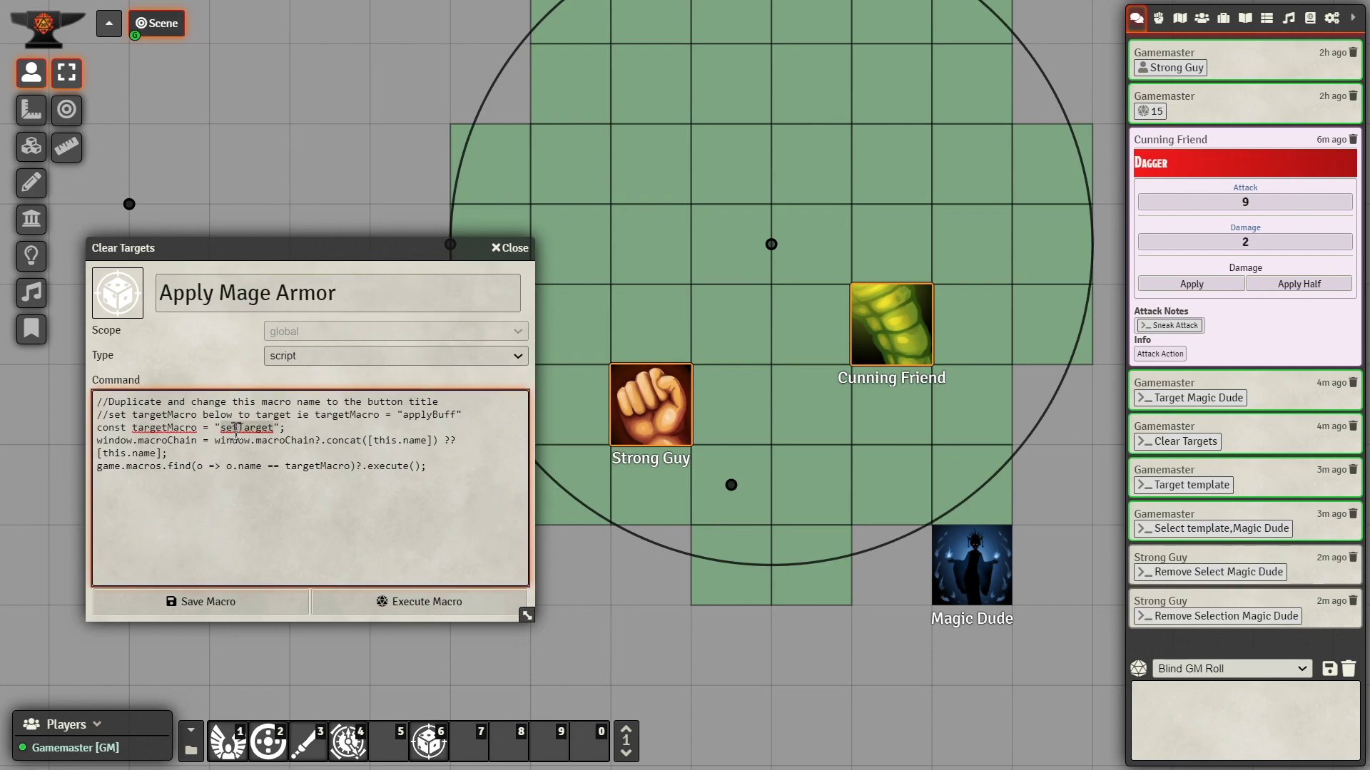
{"action": "type", "text": "applyBuff"}
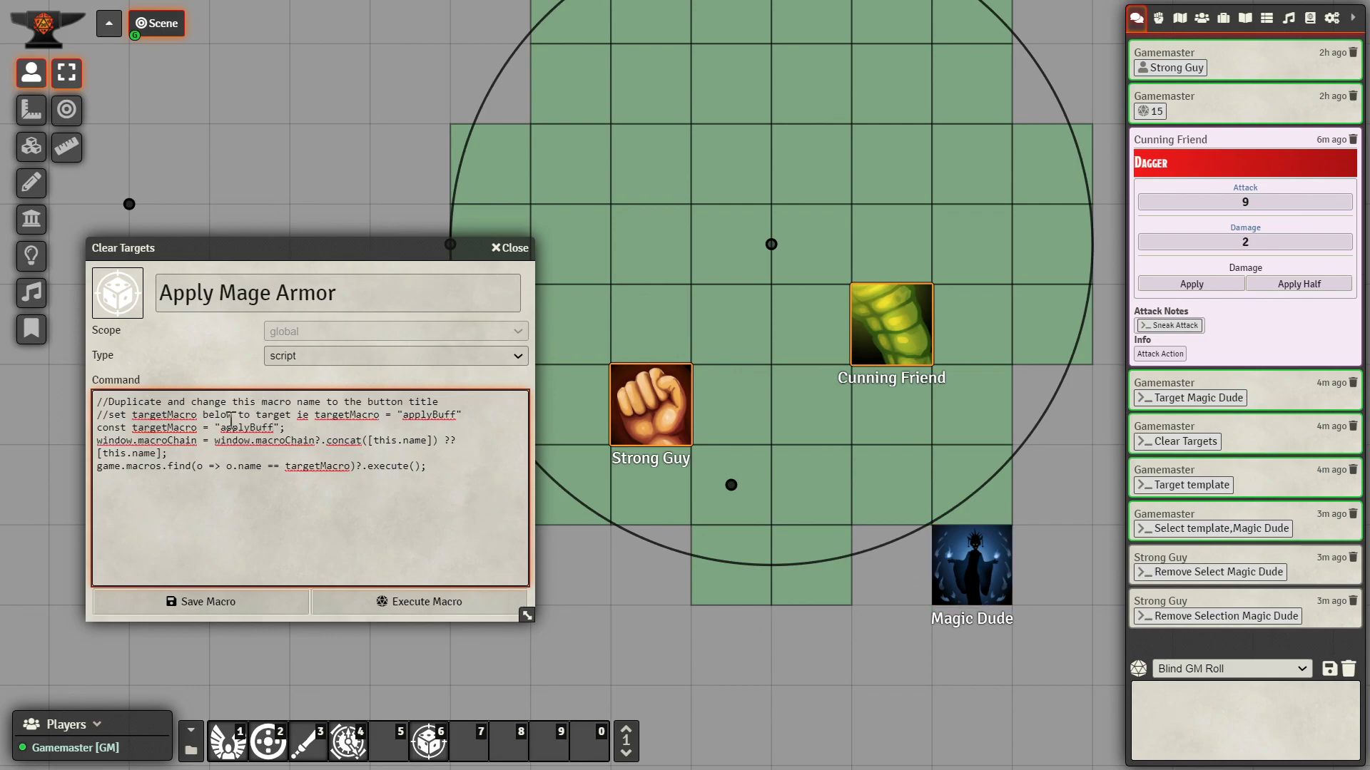
Step: Post a chat link to the applyBuff macro labelled Apply Mage Armor, and save the edited hotbar macro
{"action": "left_click", "coordinate": [1284, 742]}
{"action": "type", "text": "@Macro[applyBuff"}
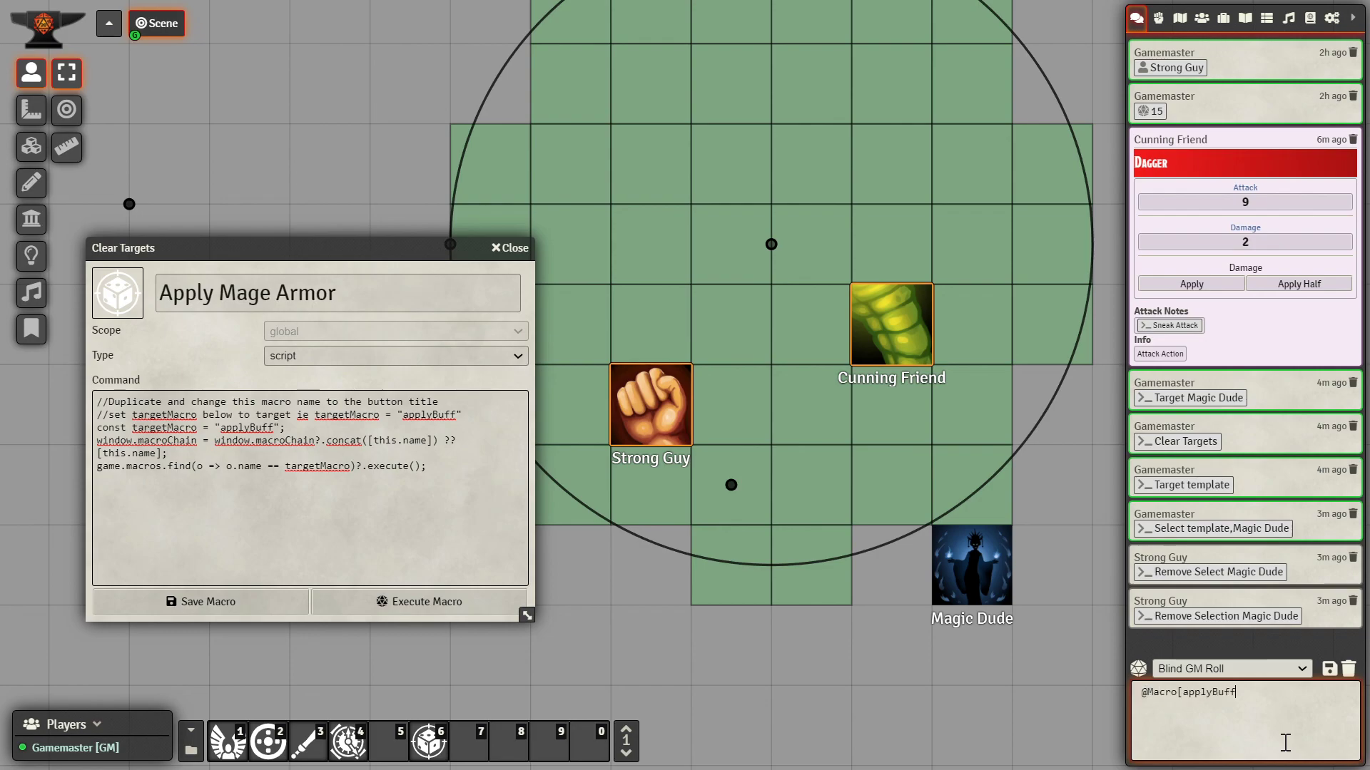
{"action": "type", "text": "]{Apply Mage Armor"}
{"action": "key", "text": "Return"}
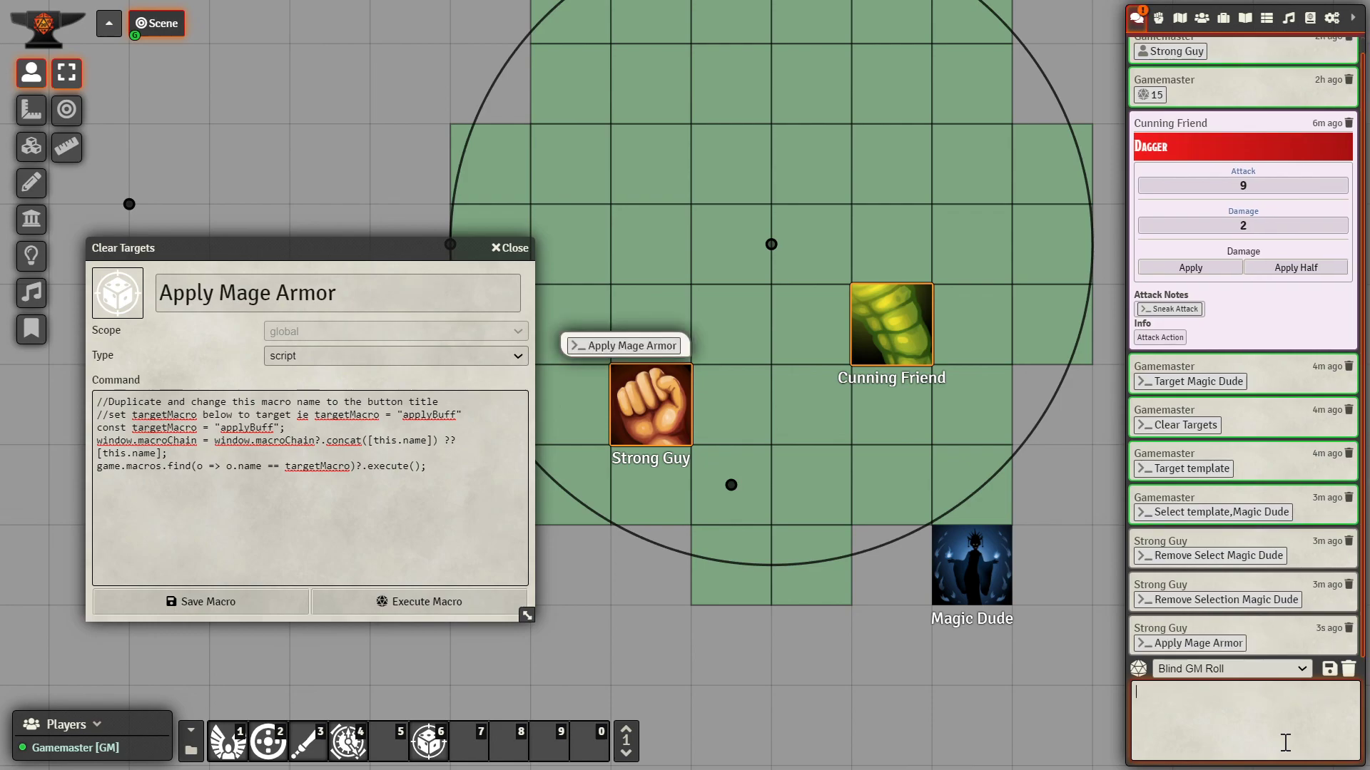
{"action": "left_click", "coordinate": [238, 598]}
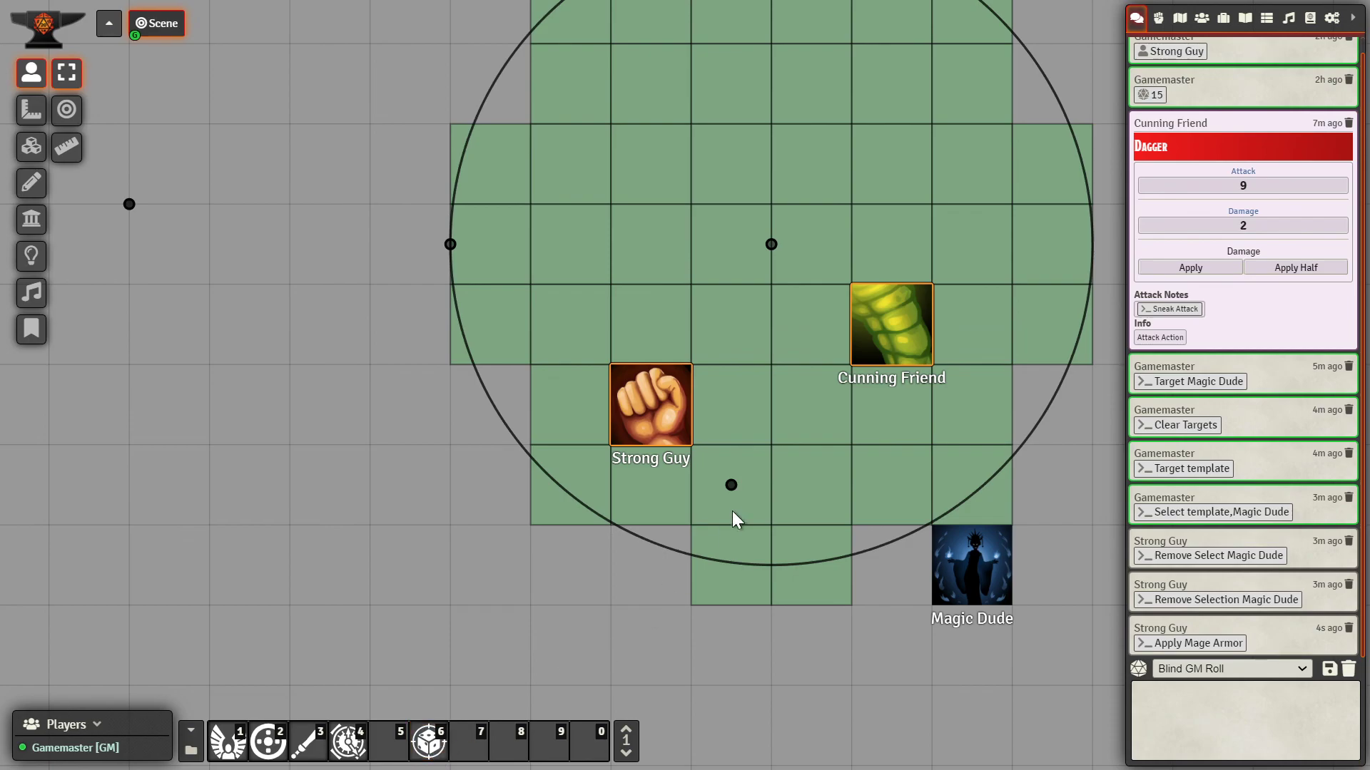
Step: Delete Mage Armor from Cunning Friend's temporary buffs and move the character sheet clear of the token
{"action": "double_click", "coordinate": [896, 343]}
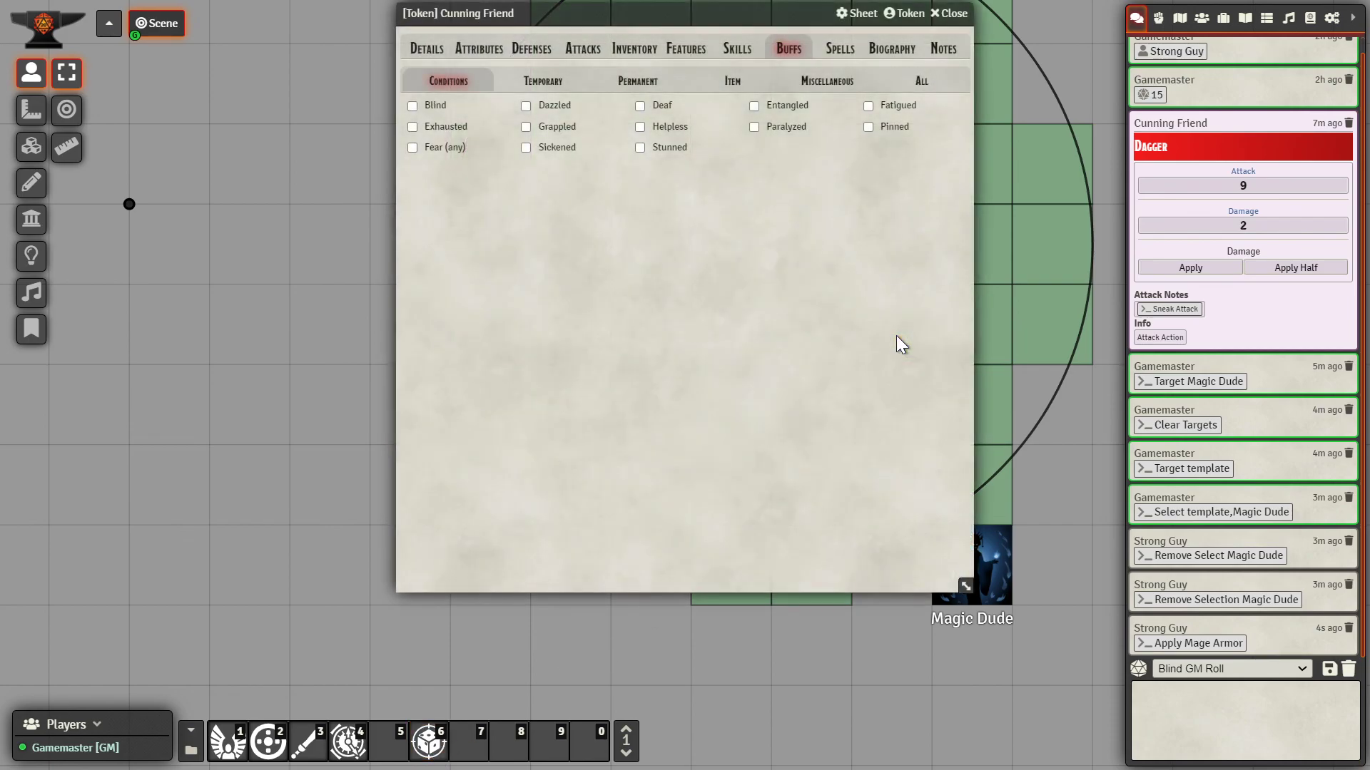
{"action": "left_click", "coordinate": [543, 81]}
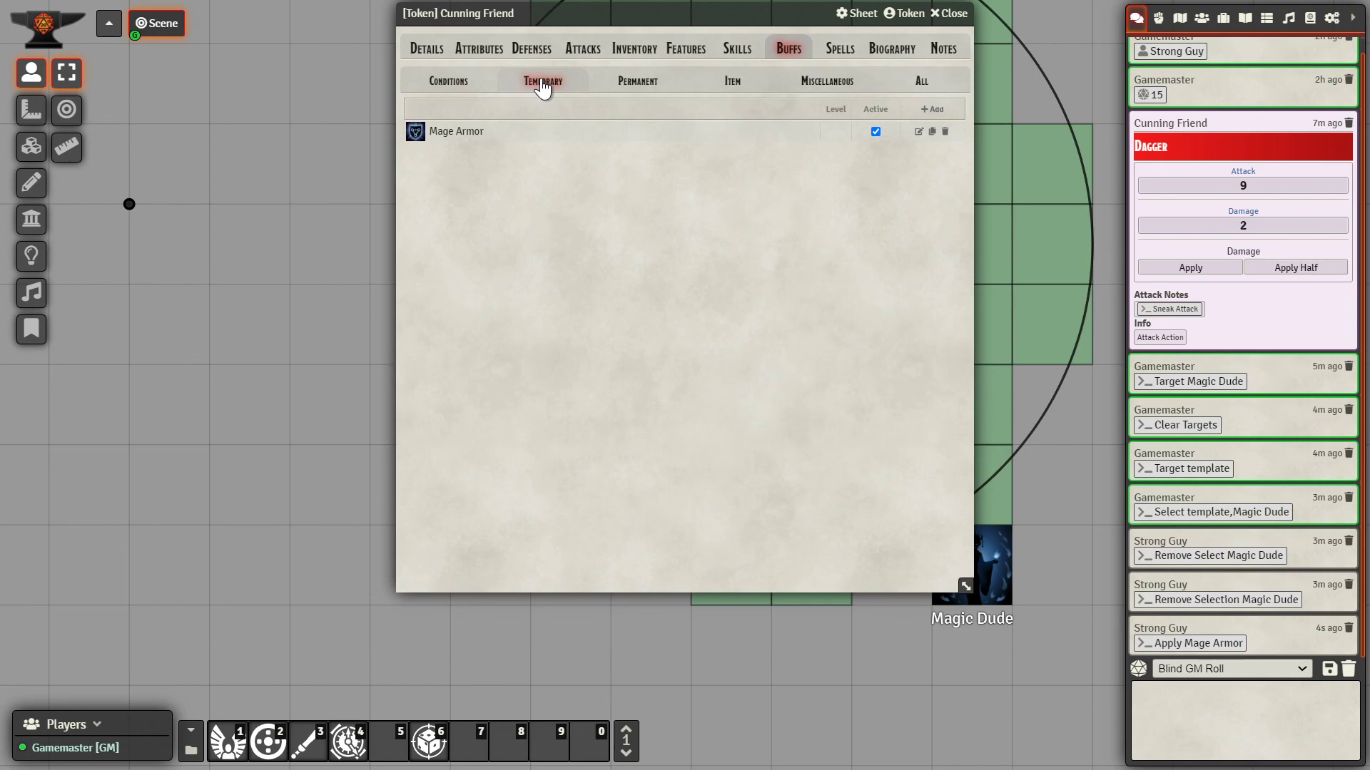
{"action": "left_click", "coordinate": [944, 131]}
{"action": "left_click", "coordinate": [573, 412]}
{"action": "left_click_drag", "start_coordinate": [518, 13], "coordinate": [232, 64]}
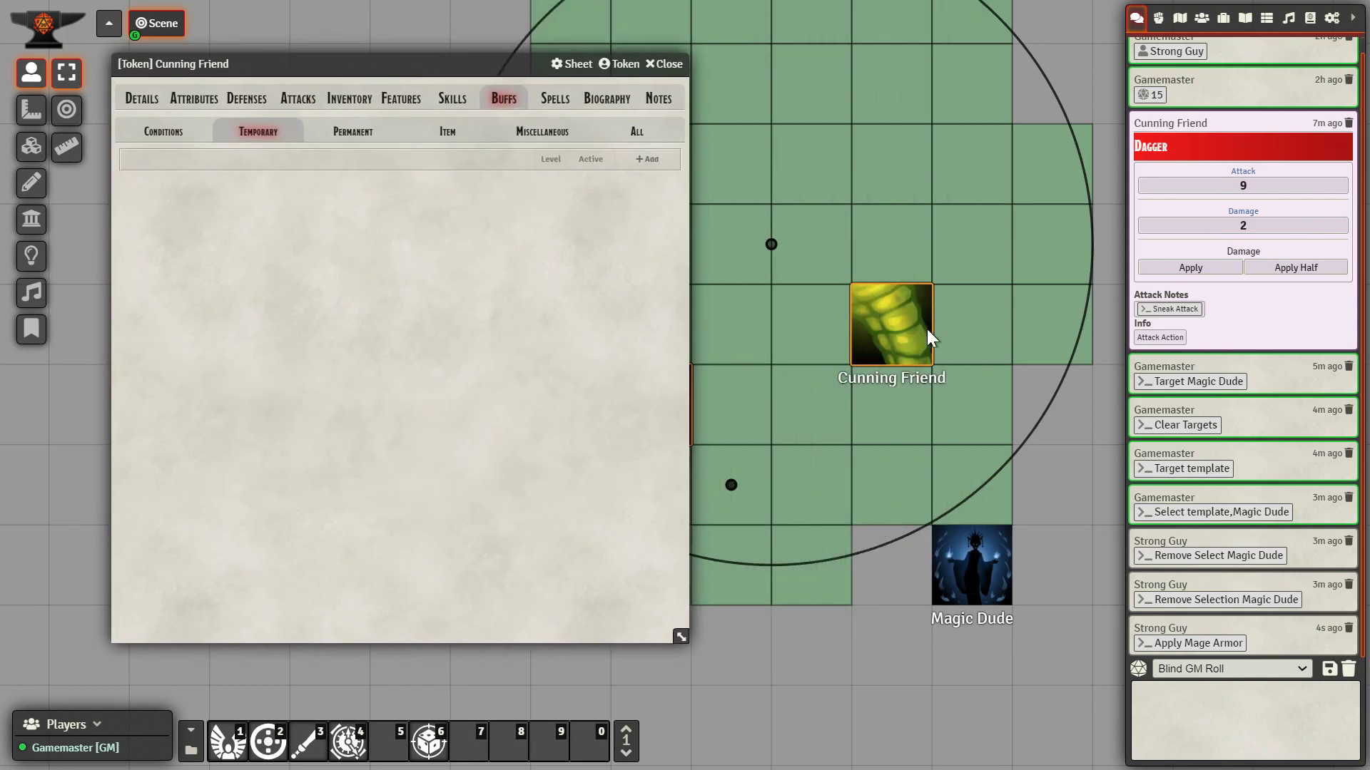
Step: Run the Apply Mage Armor link from chat, and delete the resulting Mage Armor buff from Cunning Friend
{"action": "left_click", "coordinate": [1218, 647]}
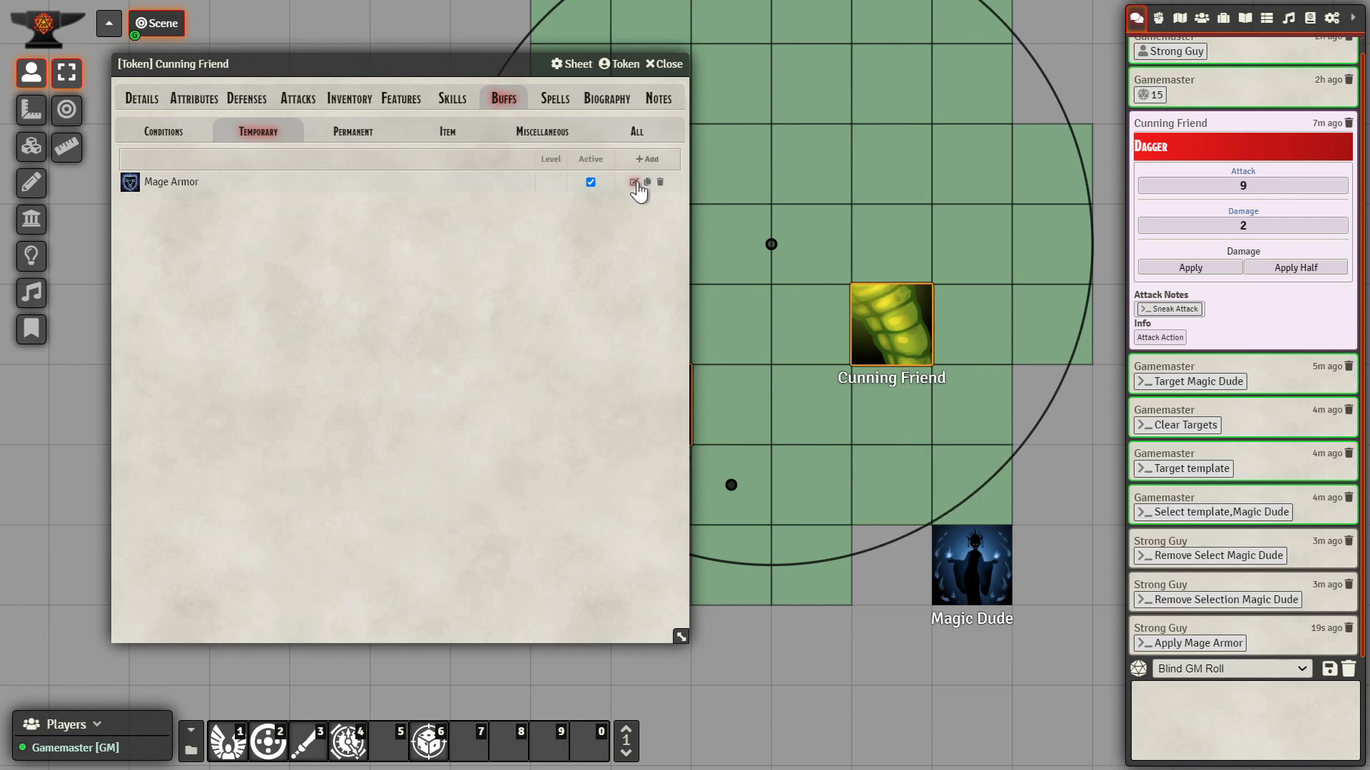
{"action": "left_click", "coordinate": [660, 183]}
{"action": "left_click", "coordinate": [605, 426]}
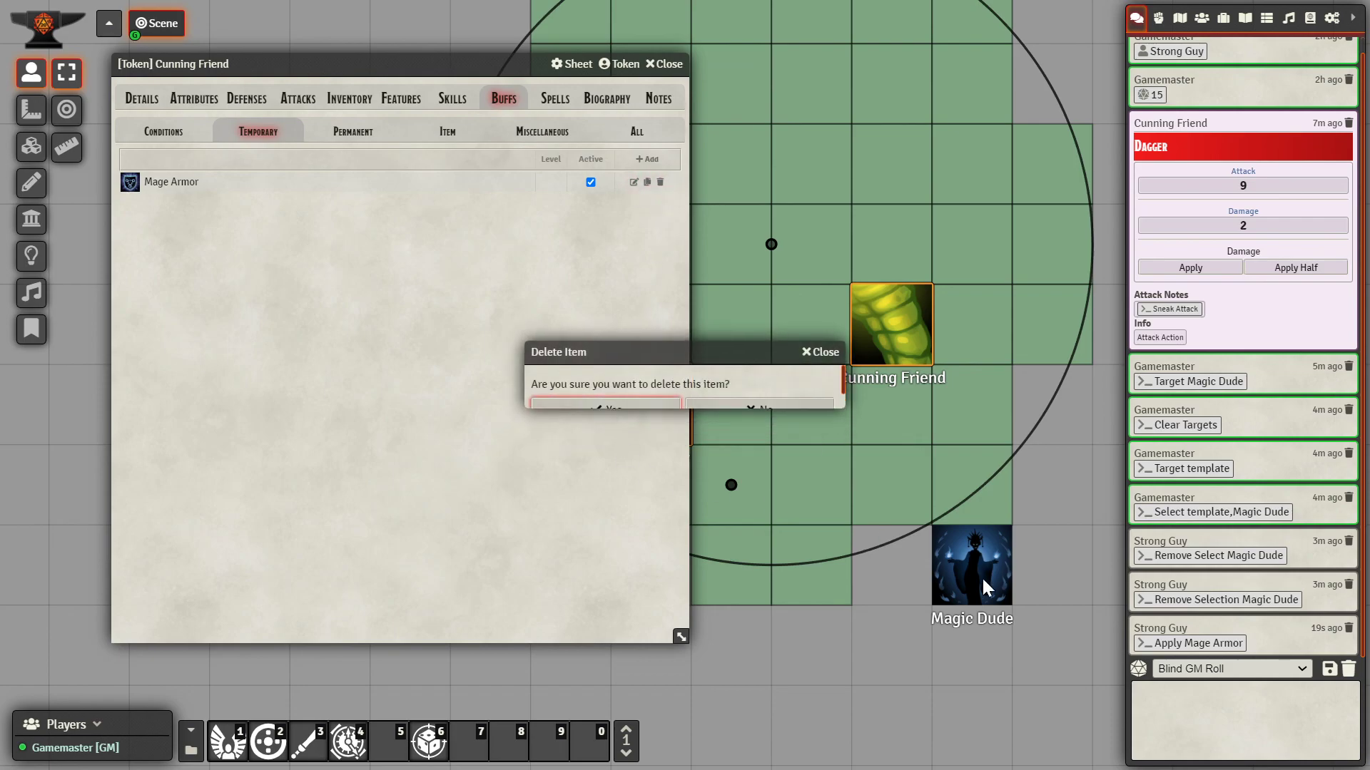
{"action": "left_click", "coordinate": [1247, 711]}
{"action": "type", "text": "@Macro[applyBuff]{Apply Mage Armor}"}
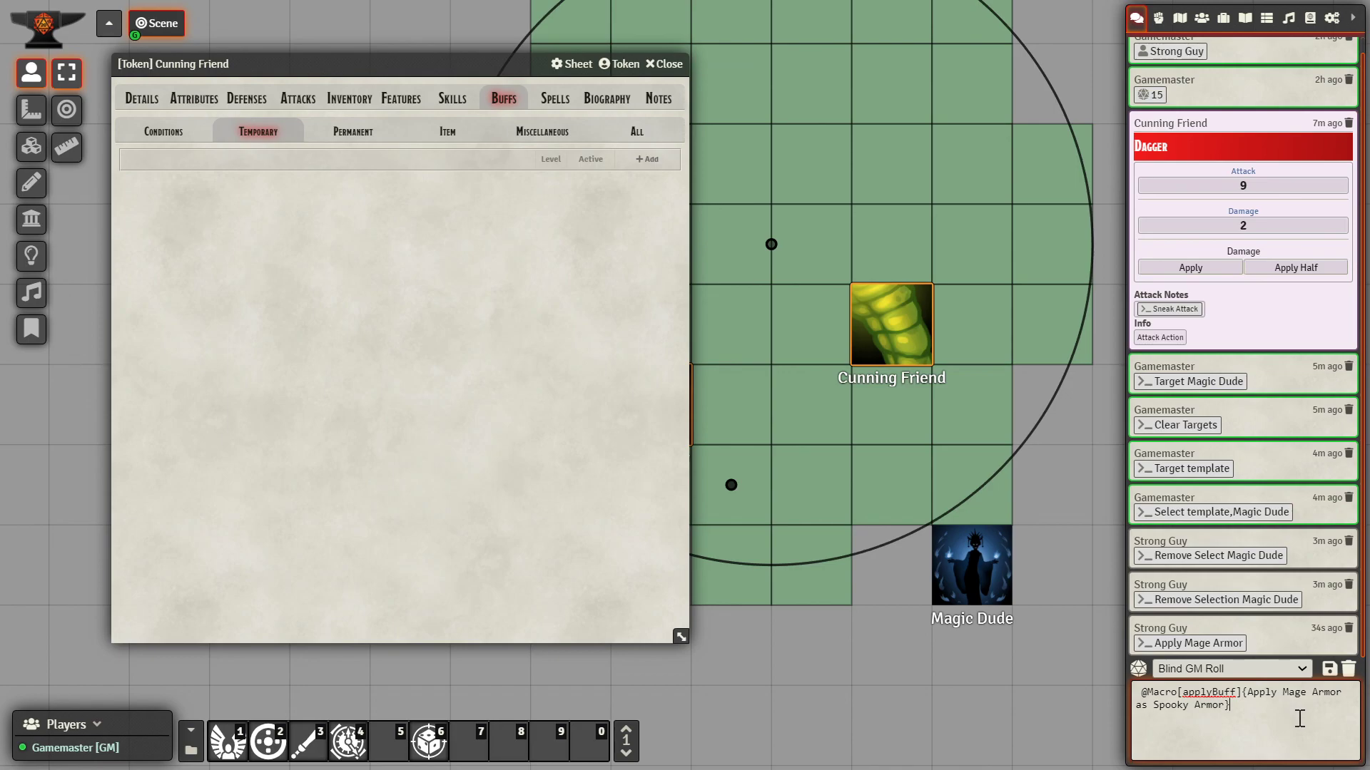
{"action": "key", "text": "Return"}
{"action": "left_click", "coordinate": [1266, 645]}
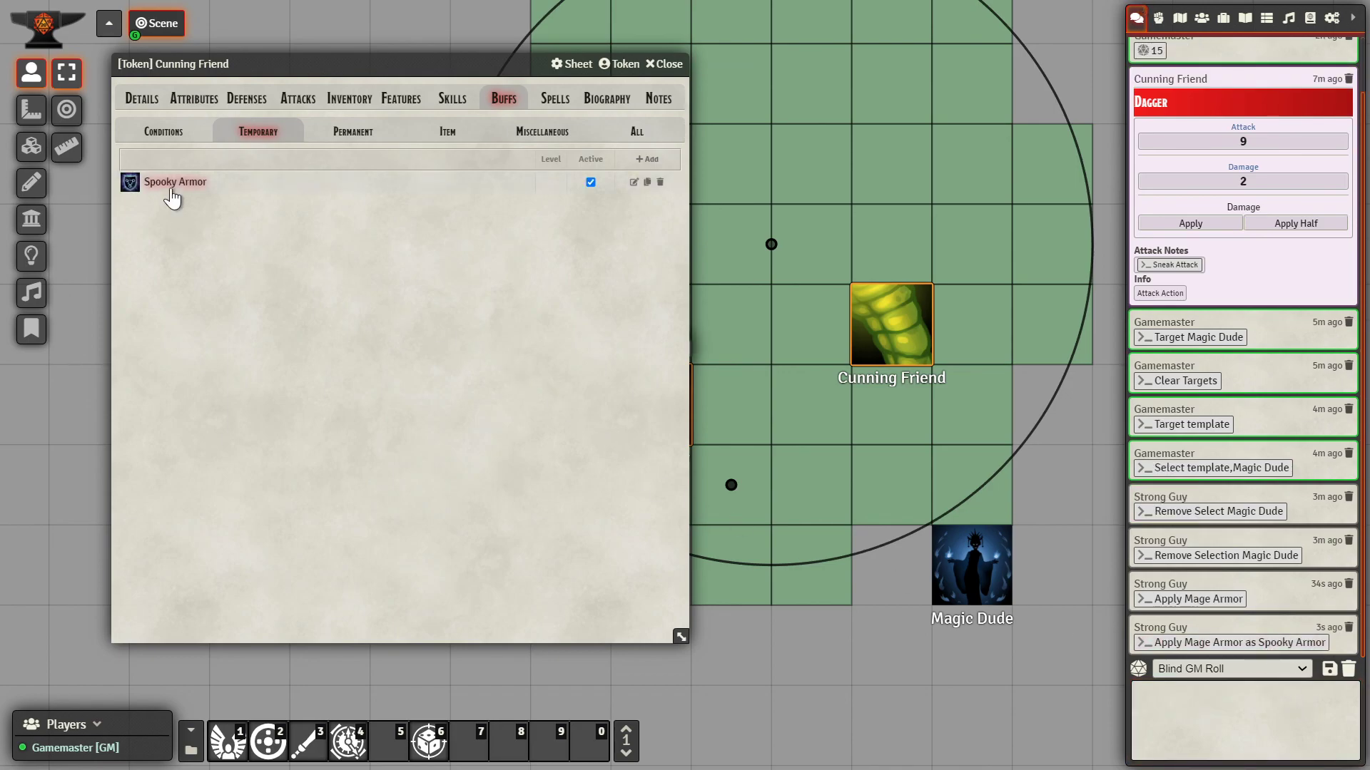
Step: Inspect the Spooky Armor buff's details and compare the temporary buffs of Cunning Friend and Strong Guy
{"action": "left_click", "coordinate": [633, 182]}
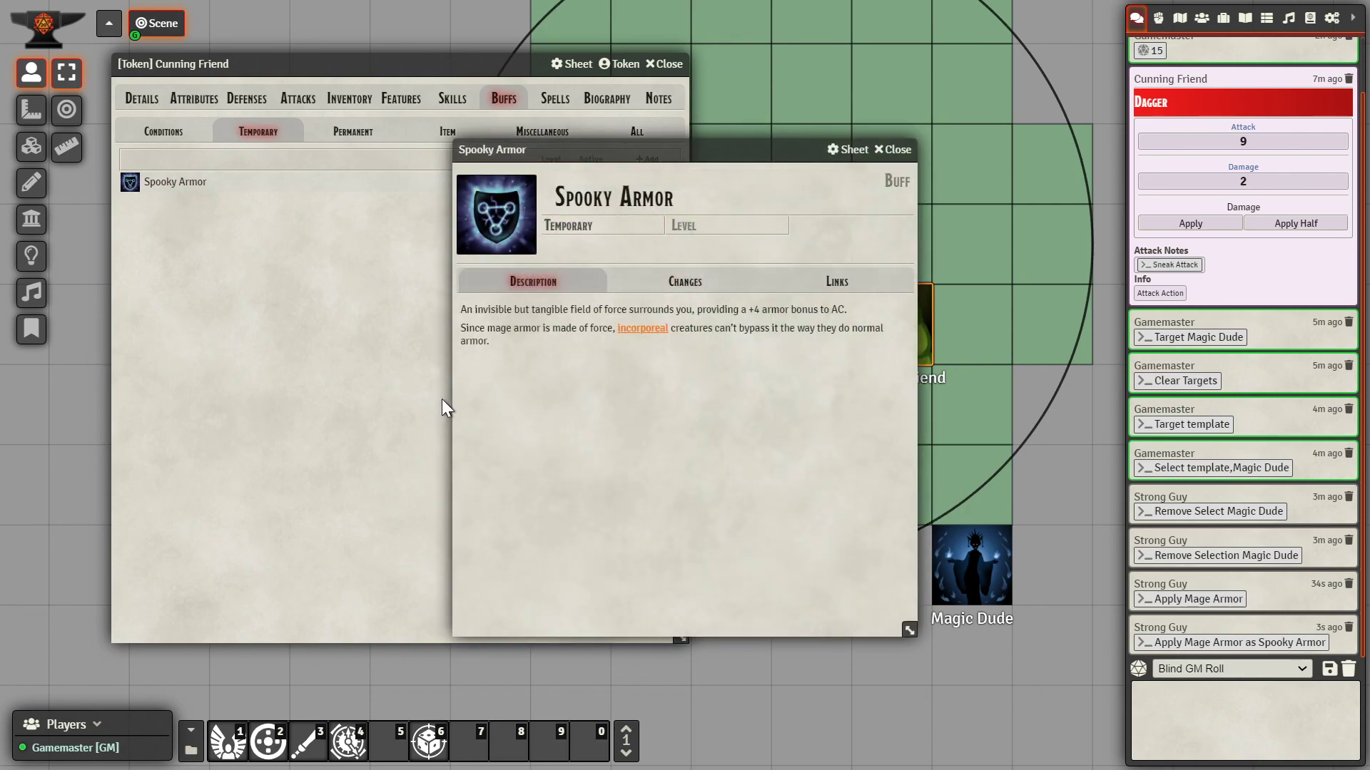
{"action": "left_click", "coordinate": [910, 152]}
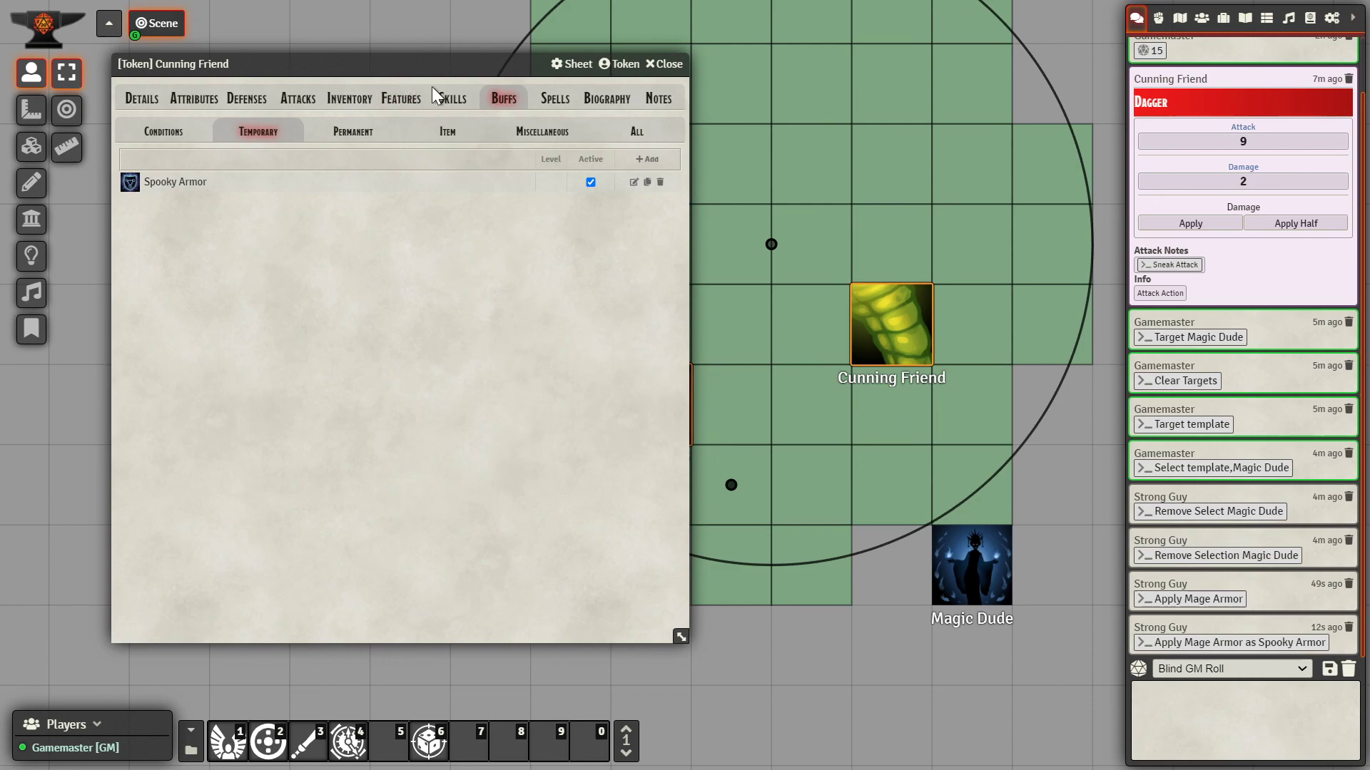
{"action": "left_click", "coordinate": [665, 64]}
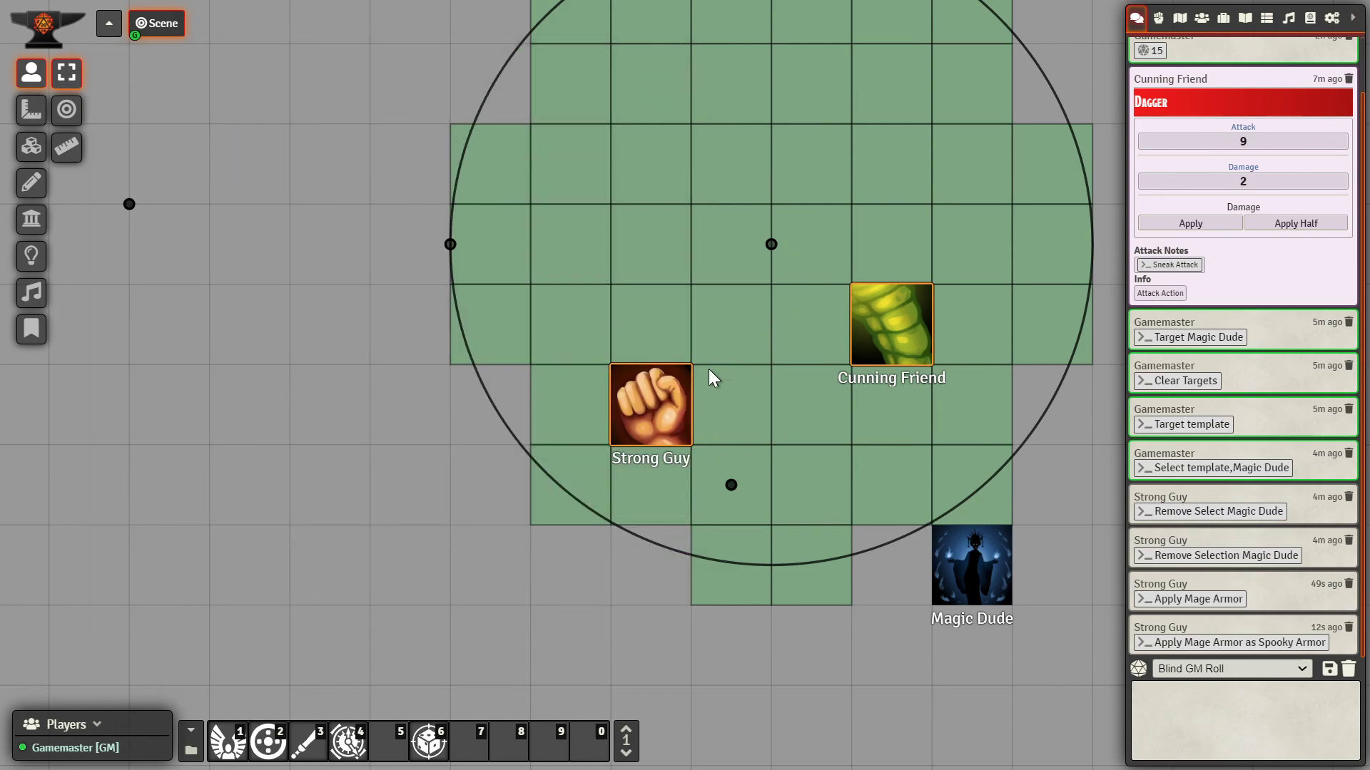
{"action": "double_click", "coordinate": [644, 404]}
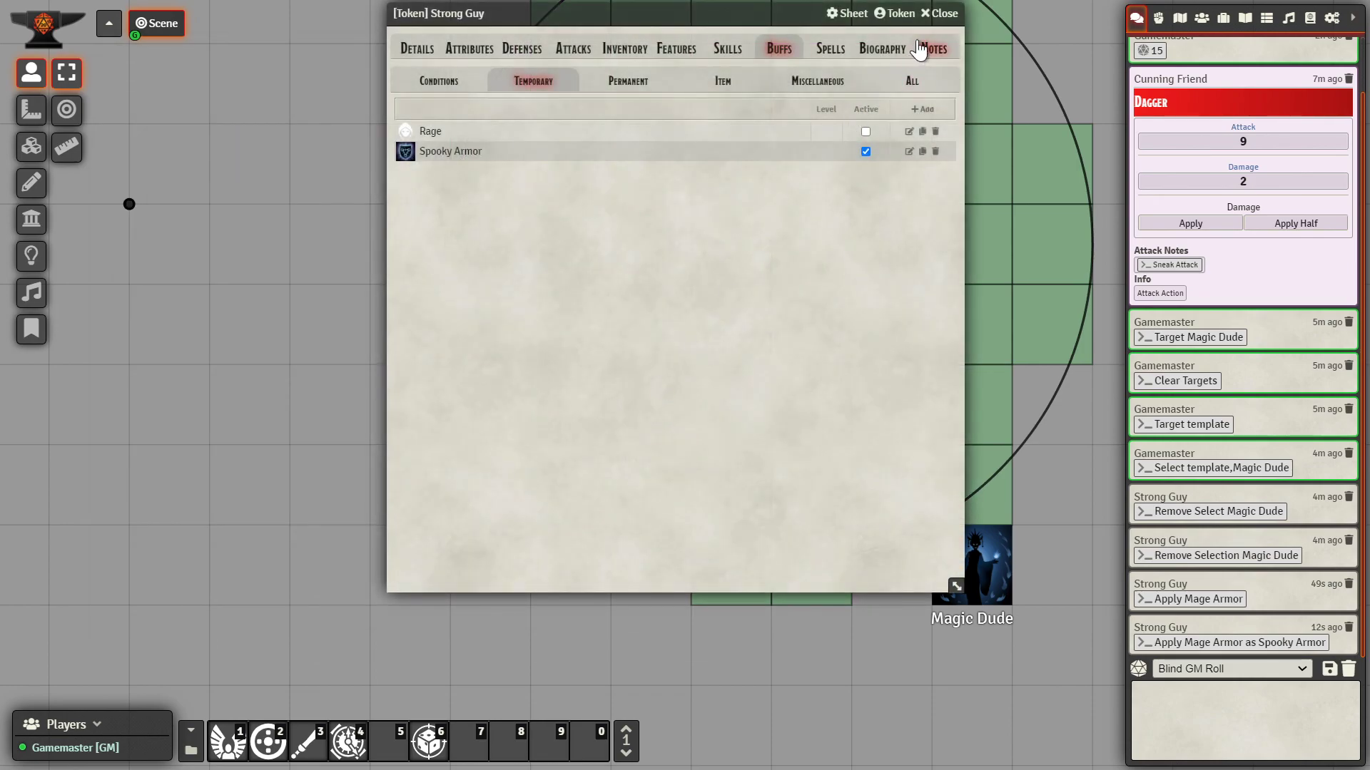
{"action": "left_click", "coordinate": [938, 13]}
{"action": "double_click", "coordinate": [899, 336]}
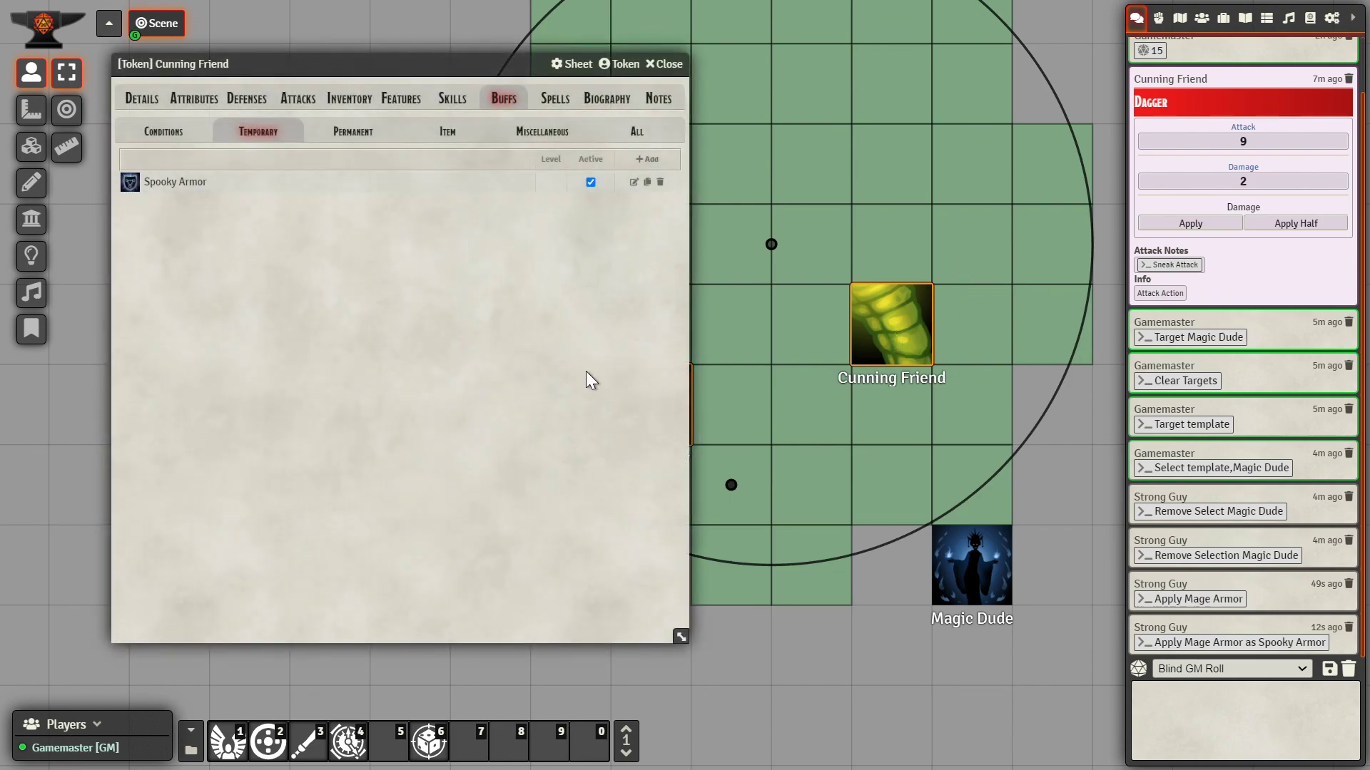
{"action": "left_click", "coordinate": [665, 65]}
{"action": "double_click", "coordinate": [649, 411]}
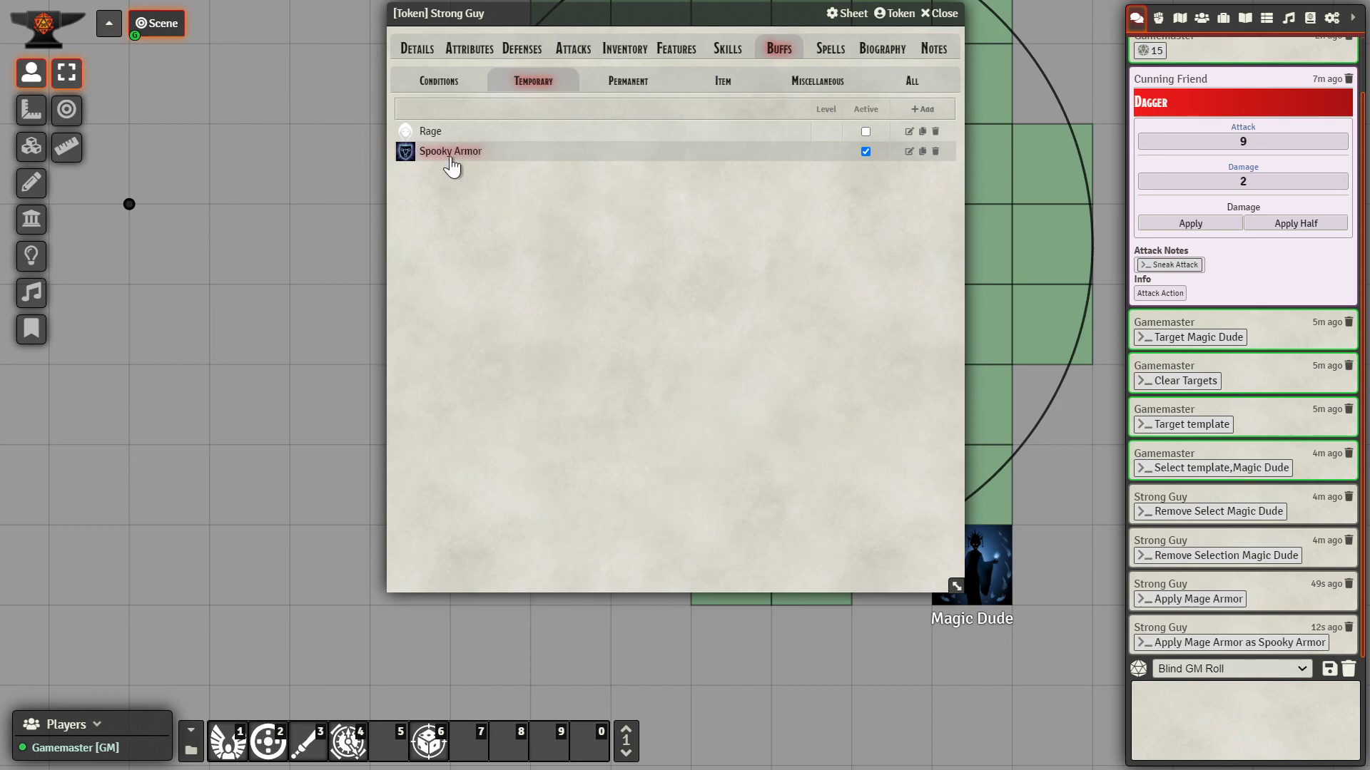
Step: Recall the last applyBuff chat link, remove the "as Spooky Armor" alias and post it as Apply Mage Armor
{"action": "left_click", "coordinate": [1275, 706]}
{"action": "key", "text": "Up"}
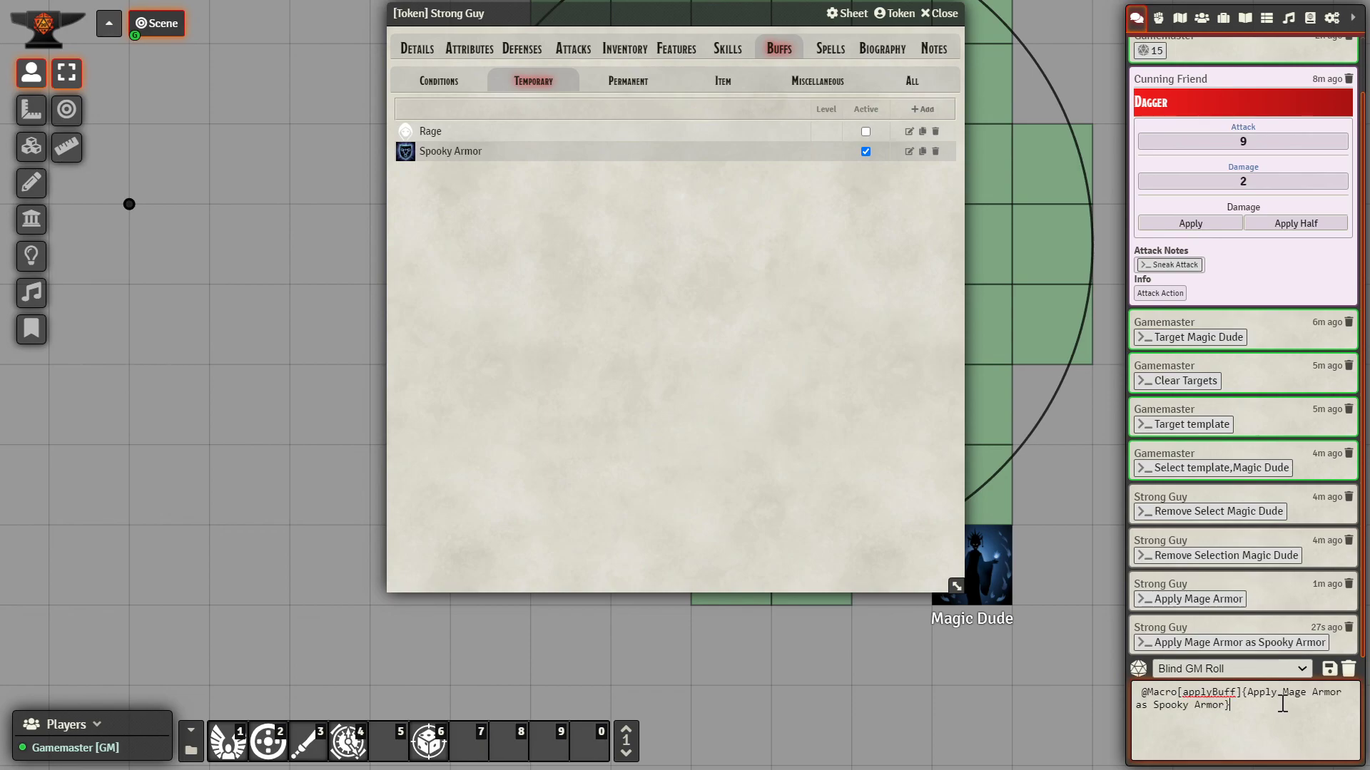
{"action": "left_click", "coordinate": [1182, 709]}
{"action": "key", "text": "BackSpace"}
{"action": "left_click_drag", "start_coordinate": [1153, 708], "coordinate": [1218, 712]}
{"action": "key", "text": "BackSpace"}
{"action": "key", "text": "BackSpace"}
{"action": "key", "text": "Return"}
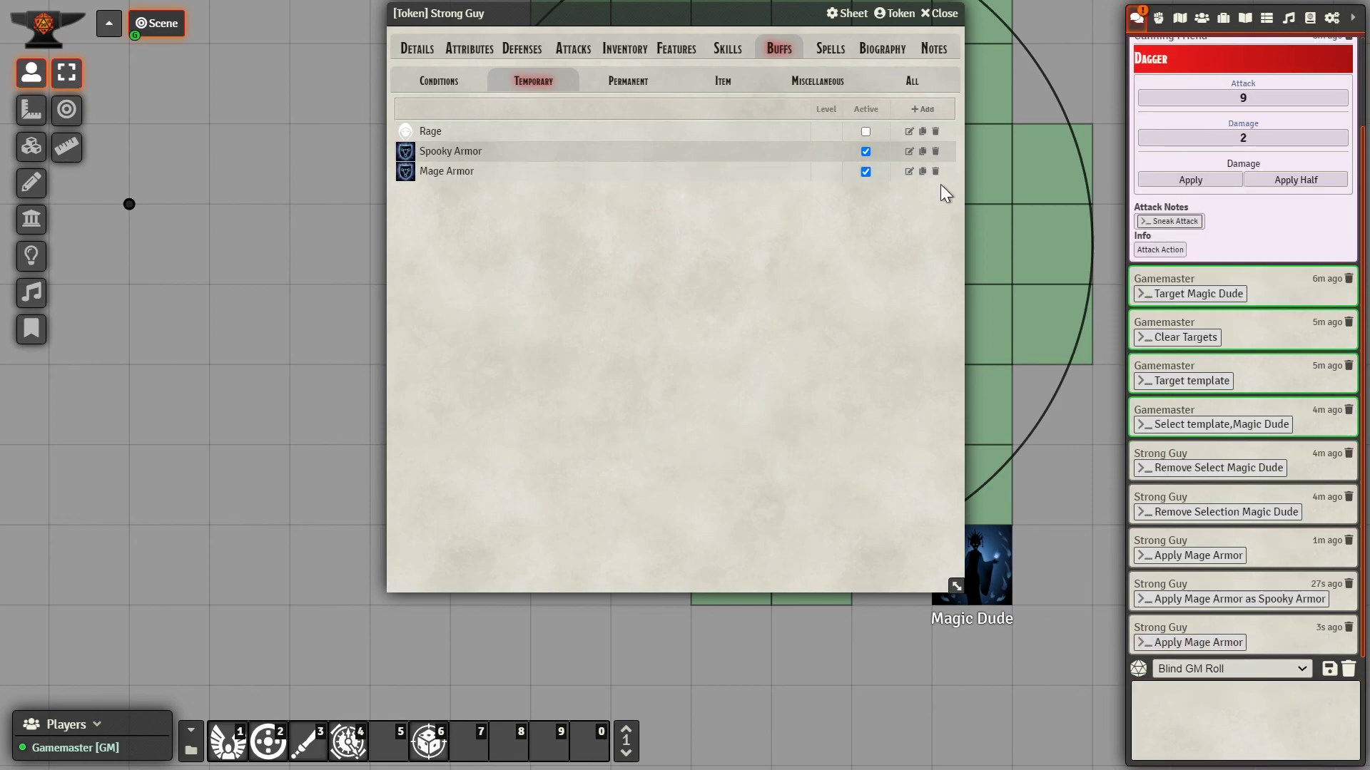
Step: Delete Mage Armor from Strong Guy's temporary buffs and close the character sheet
{"action": "left_click", "coordinate": [935, 171]}
{"action": "left_click", "coordinate": [648, 404]}
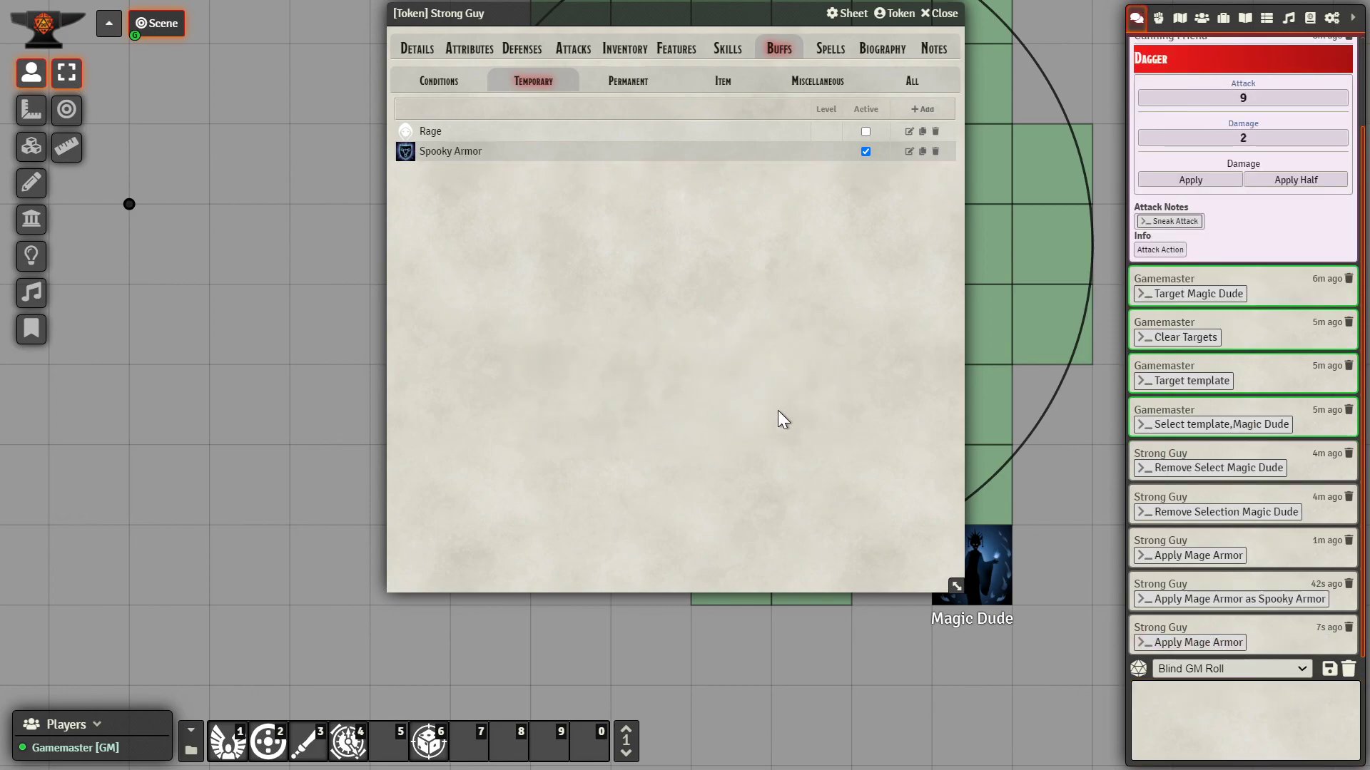
{"action": "left_click", "coordinate": [941, 14]}
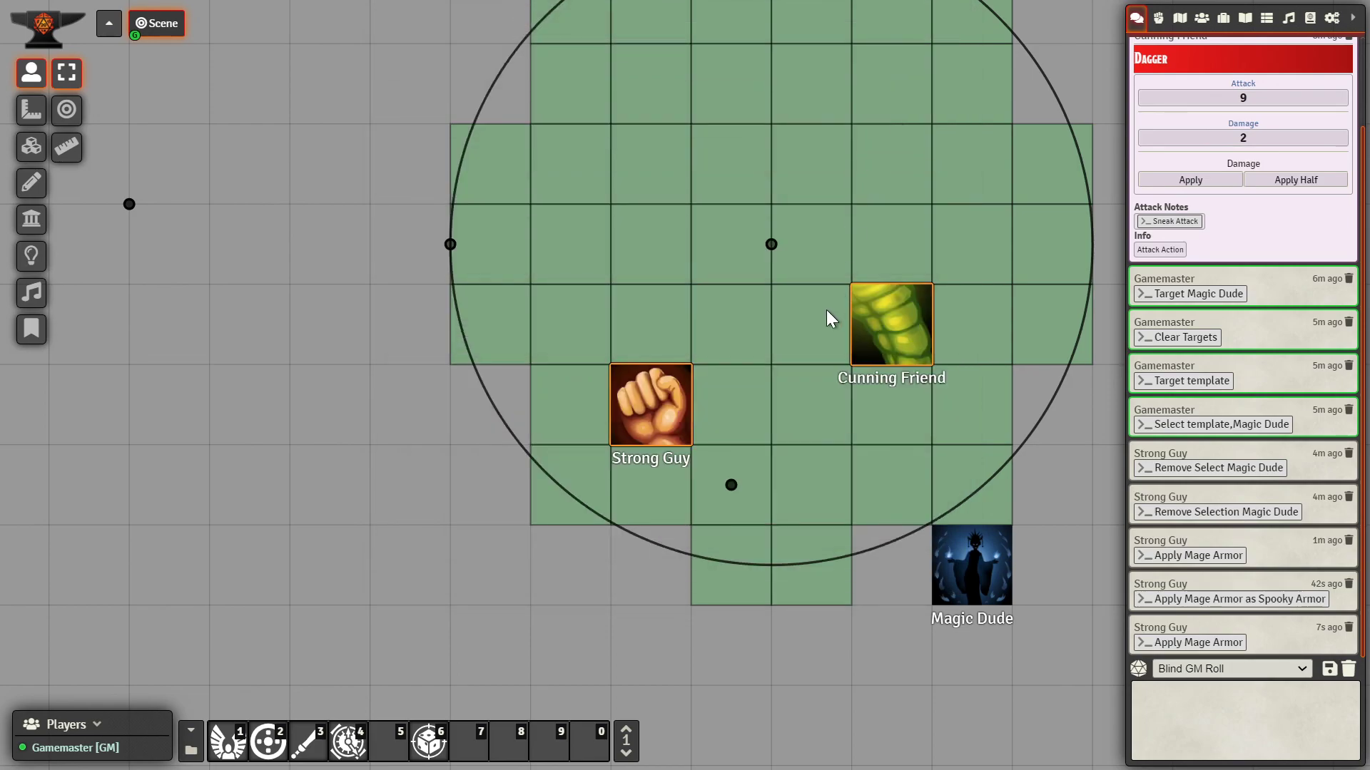
Step: Open Cunning Friend's character sheet and delete Mage Armor from the temporary buffs
{"action": "right_click", "coordinate": [895, 332]}
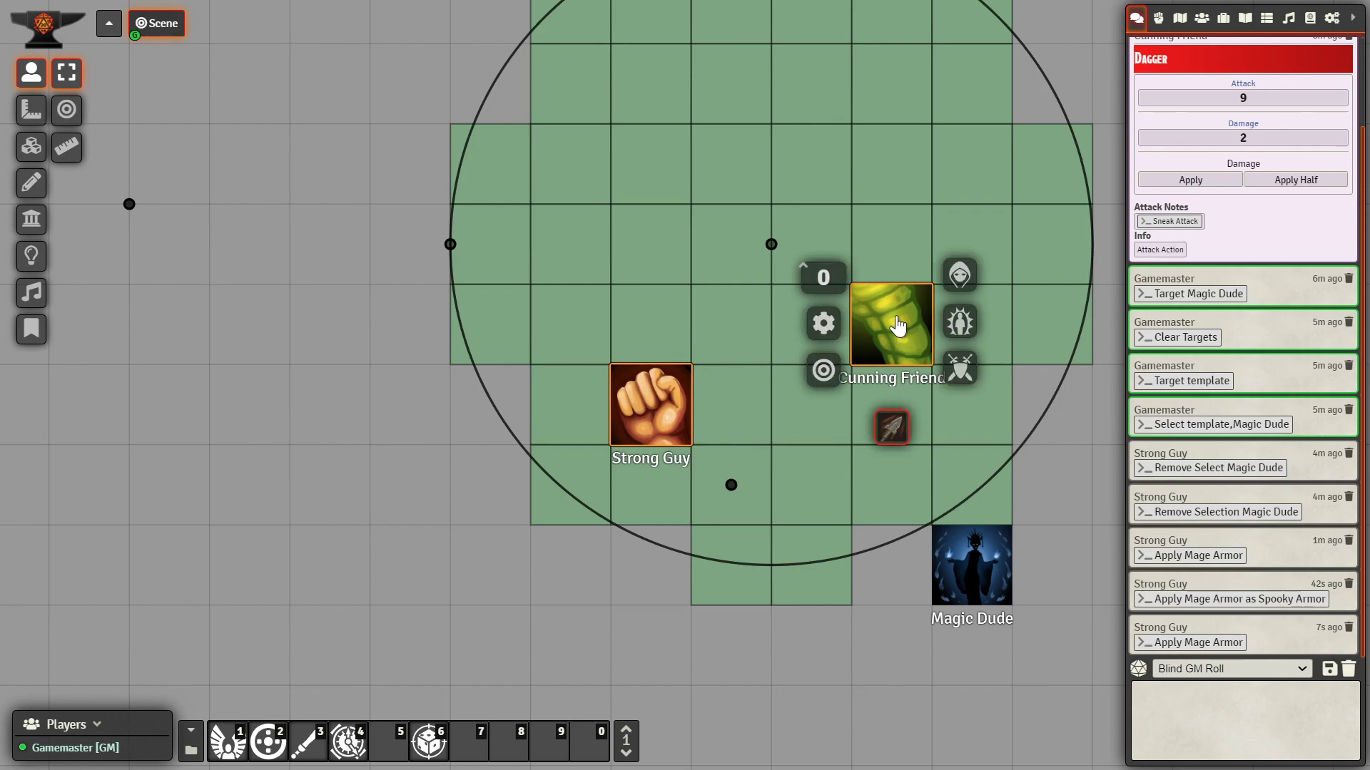
{"action": "double_click", "coordinate": [916, 334]}
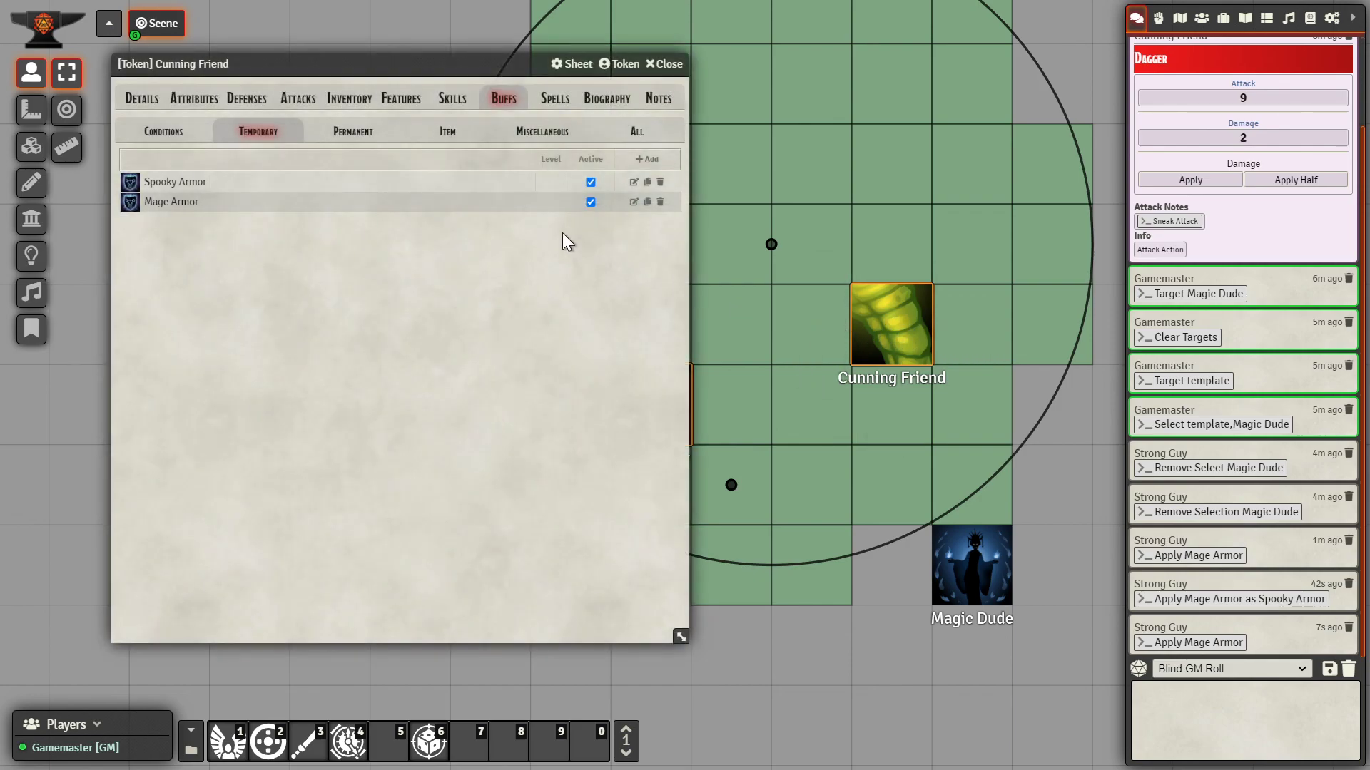
{"action": "left_click", "coordinate": [659, 203]}
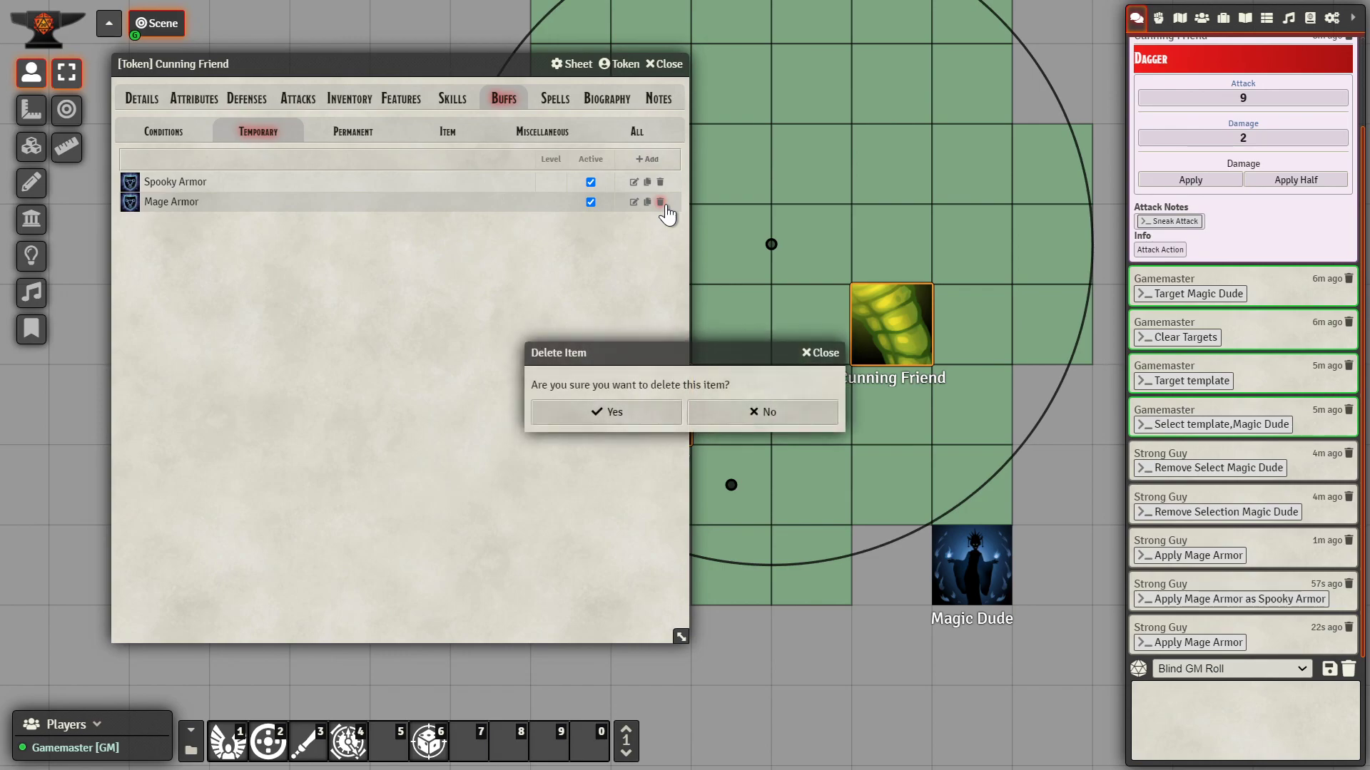
{"action": "left_click", "coordinate": [639, 409]}
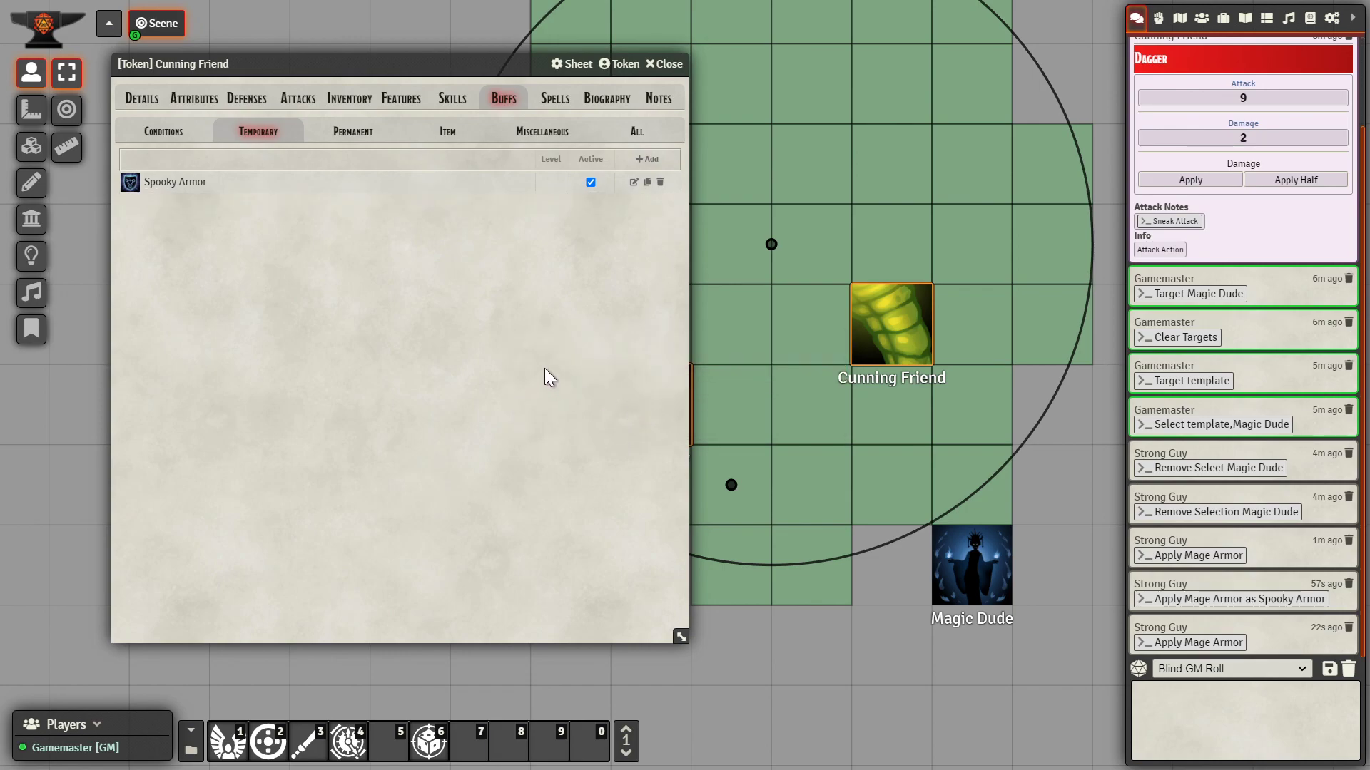
Step: Close Cunning Friend's sheet and open the applyBuff macro for editing to examine its syntax notes and compendiumPriority setting
{"action": "left_click", "coordinate": [662, 64]}
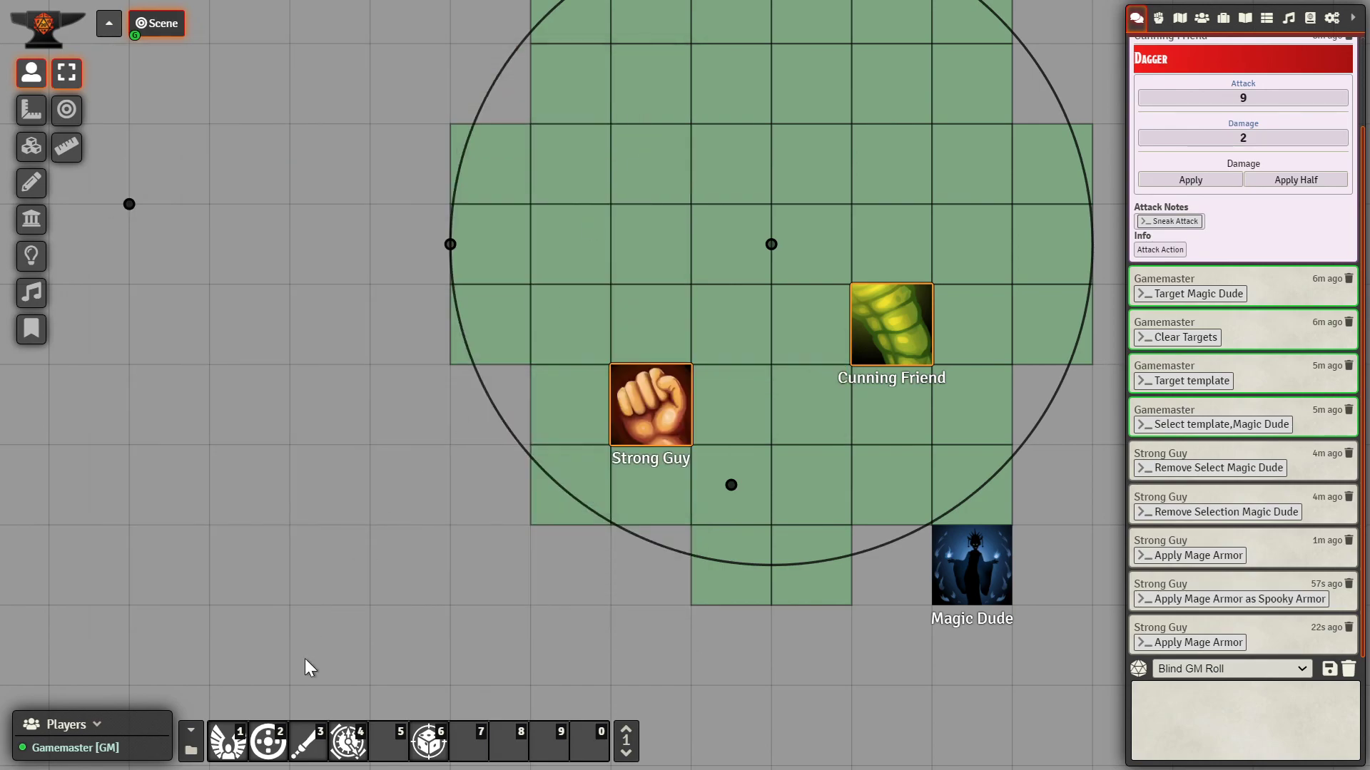
{"action": "right_click", "coordinate": [226, 758]}
{"action": "left_click", "coordinate": [246, 653]}
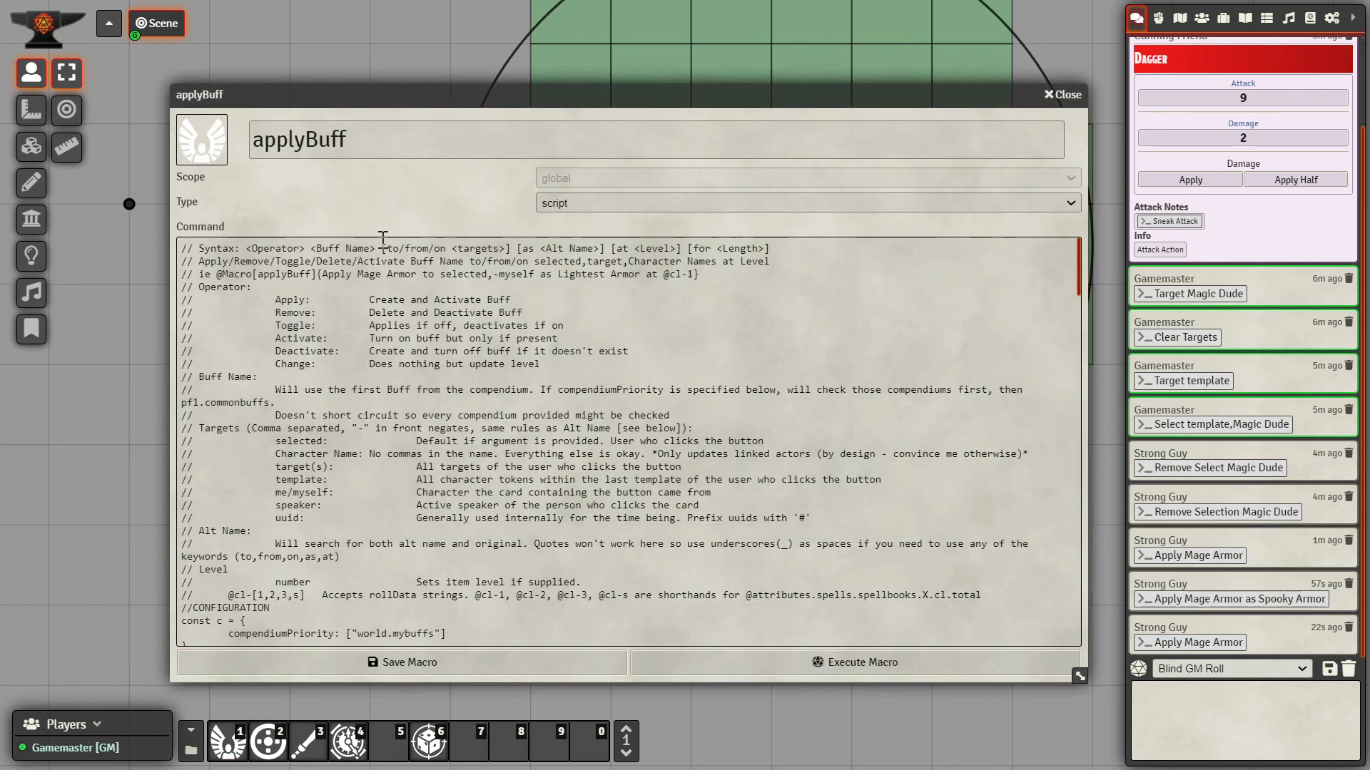
{"action": "left_click", "coordinate": [359, 498]}
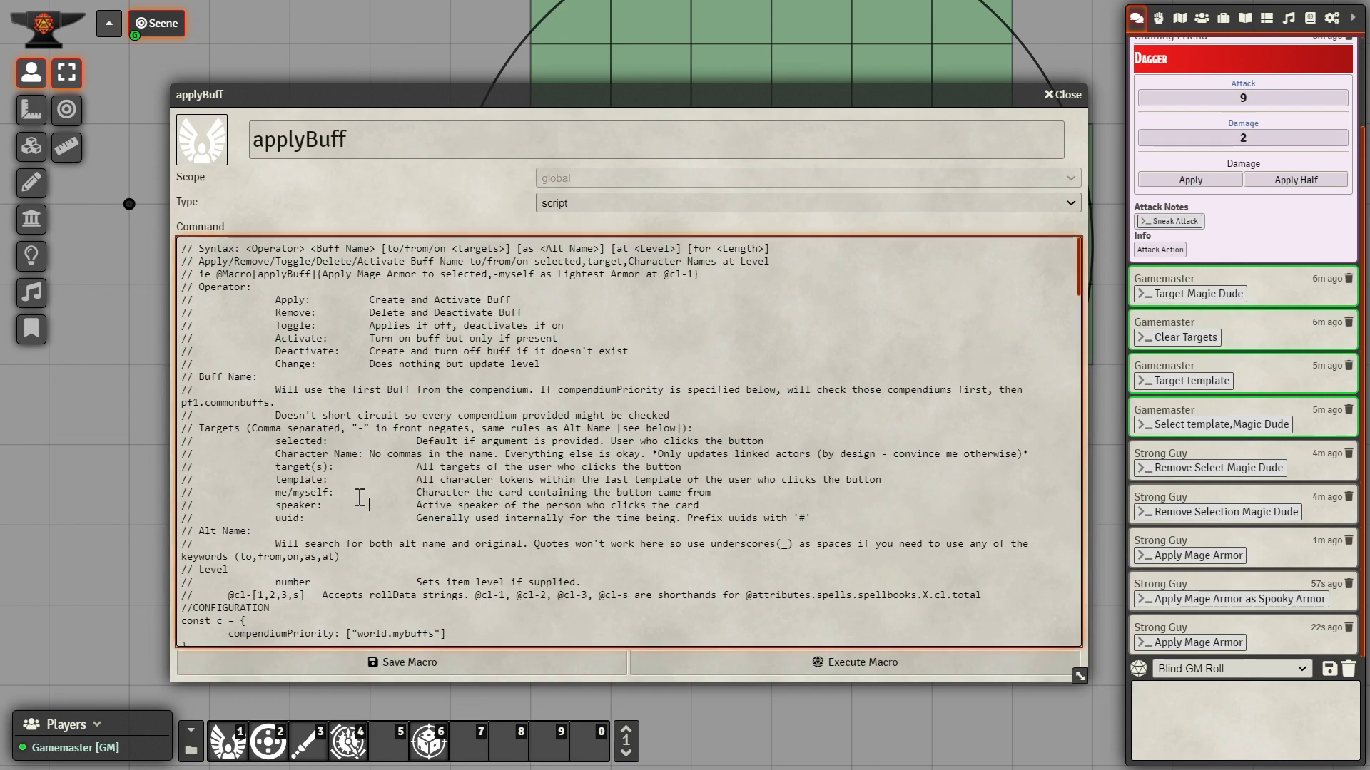
{"action": "scroll", "coordinate": [359, 499], "scroll_direction": "down", "scroll_amount": 3}
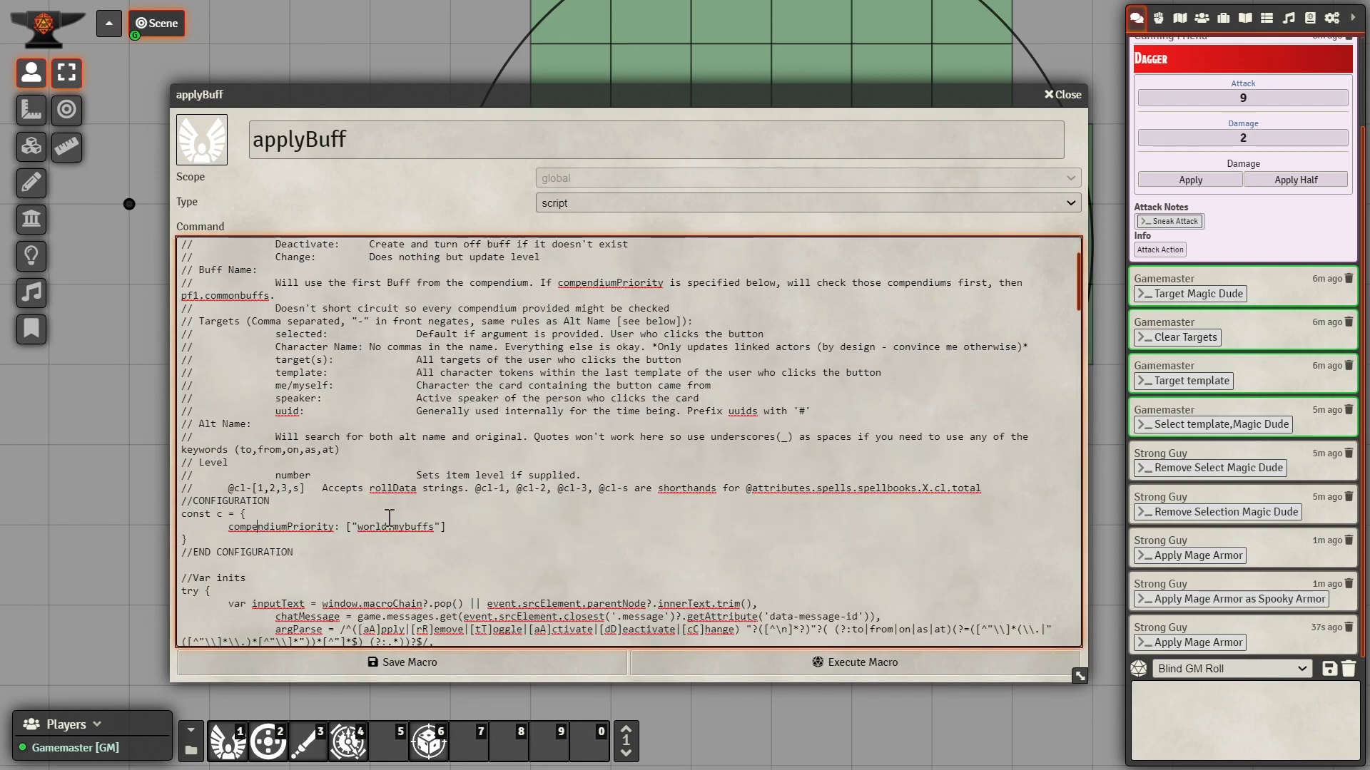
{"action": "left_click", "coordinate": [259, 528]}
Step: Open the Common Buffs compendium to view the buffs it offers, and close it again
{"action": "left_click", "coordinate": [1309, 17]}
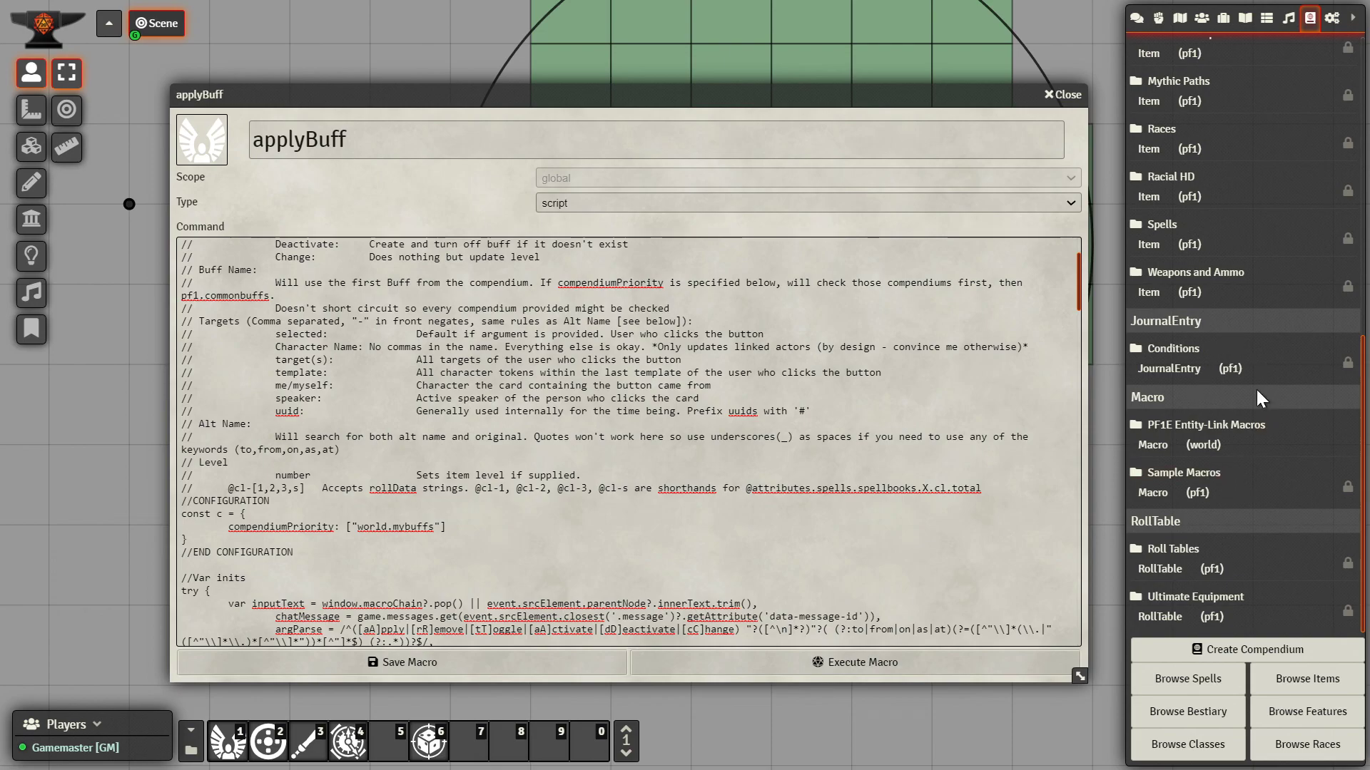
{"action": "scroll", "coordinate": [1204, 336], "scroll_direction": "up", "scroll_amount": 6}
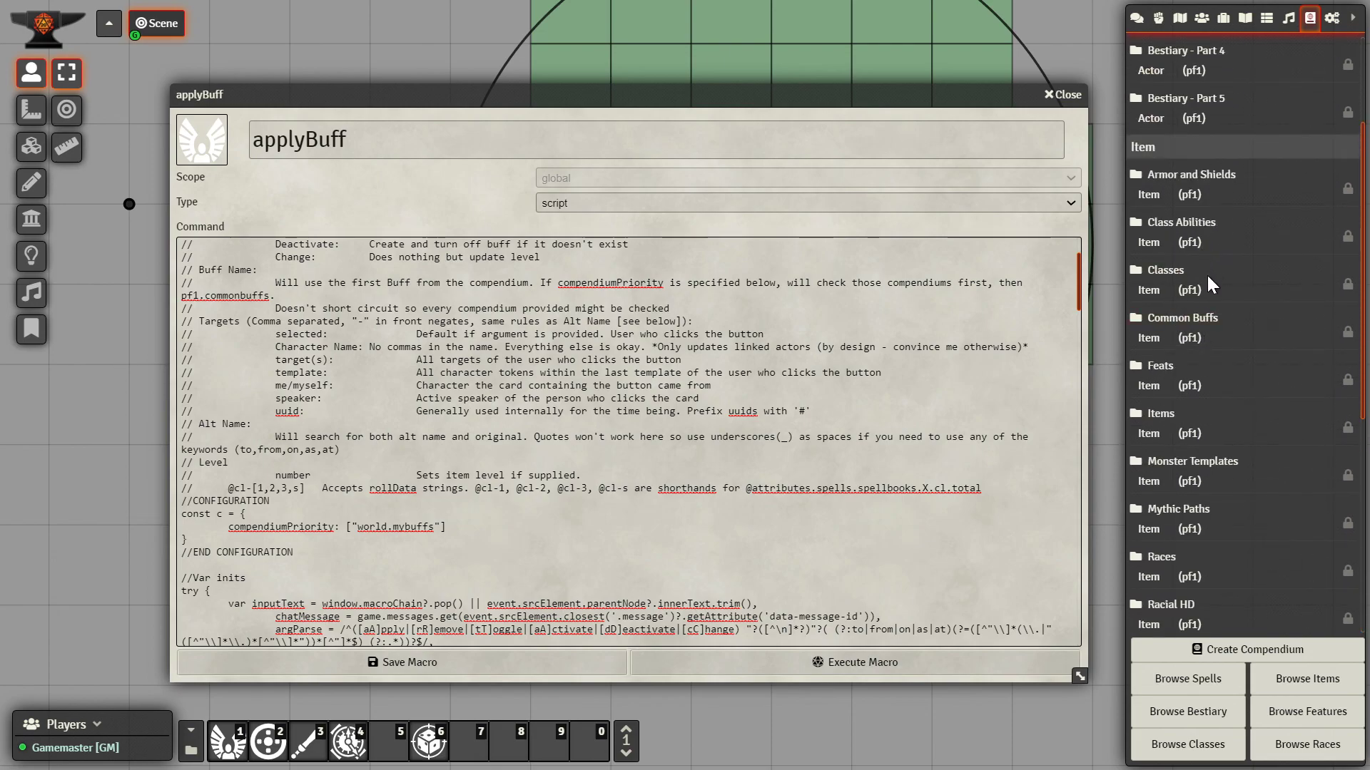
{"action": "left_click", "coordinate": [1183, 319]}
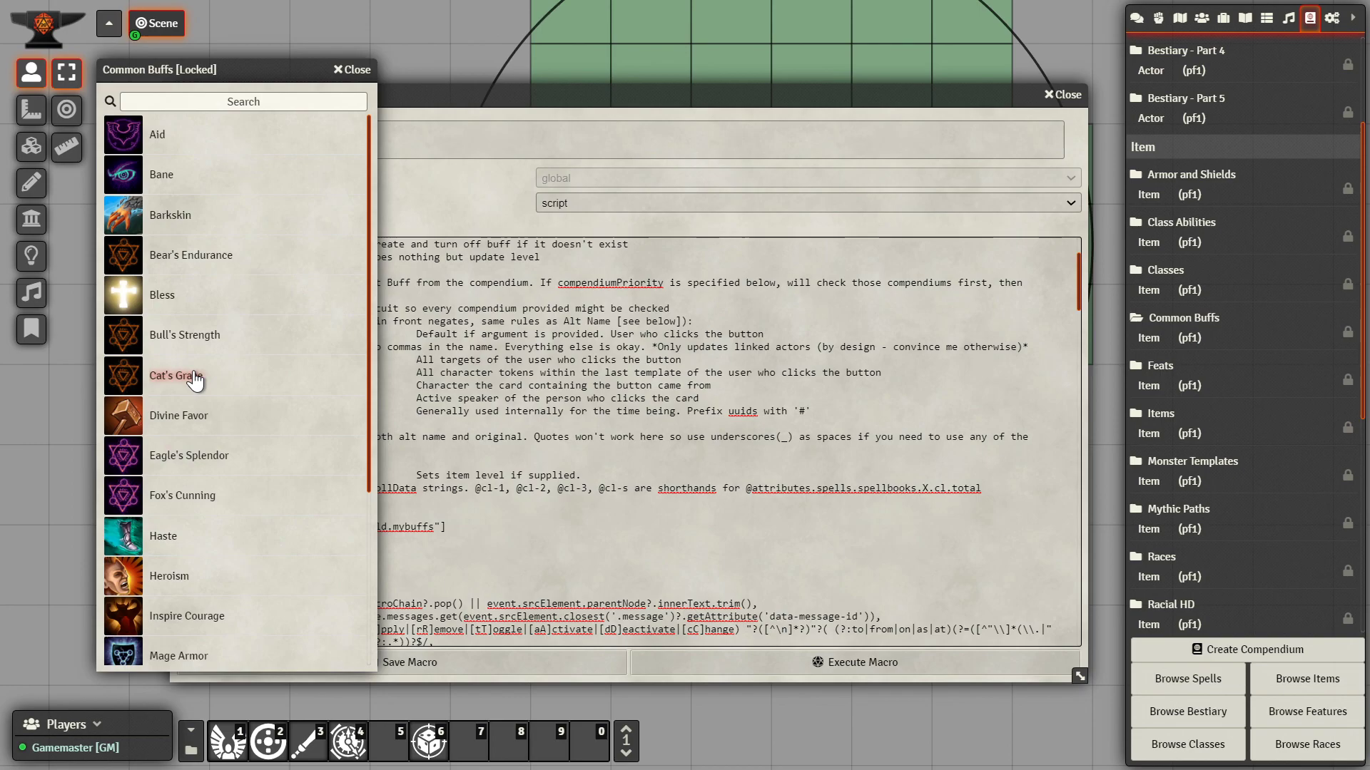
{"action": "left_click", "coordinate": [354, 73]}
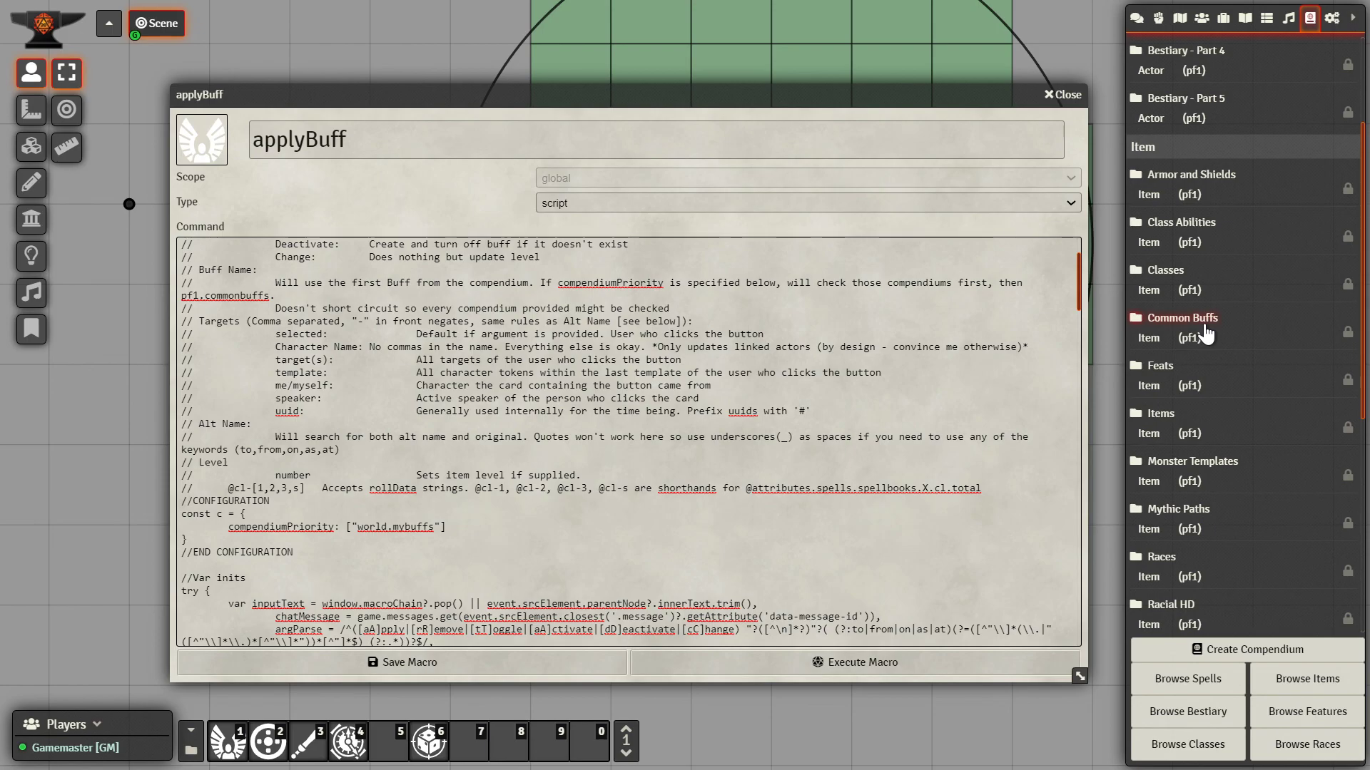
Step: Delete "world.mybuffs" from the compendiumPriority list in the applyBuff macro and undo the deletion
{"action": "left_click", "coordinate": [364, 528]}
{"action": "left_click_drag", "start_coordinate": [440, 528], "coordinate": [354, 528]}
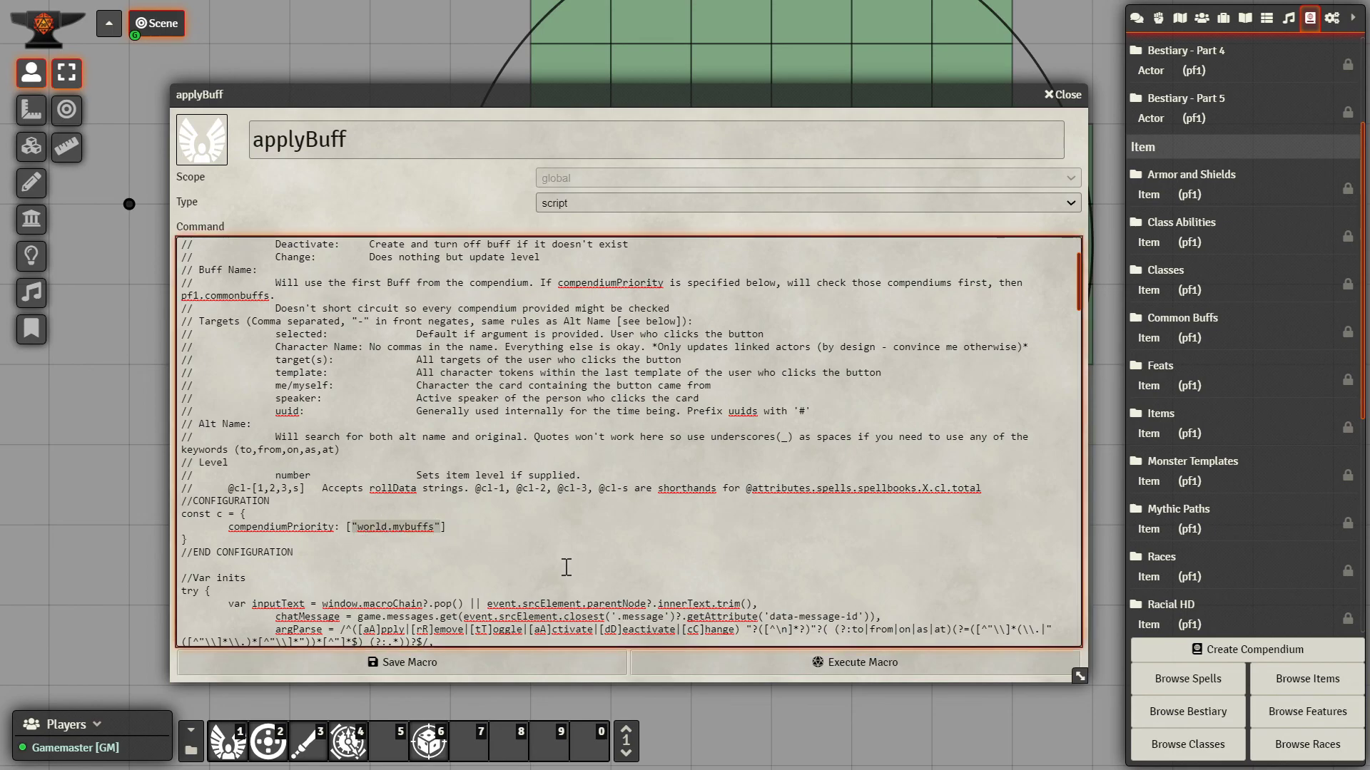
{"action": "key", "text": "BackSpace"}
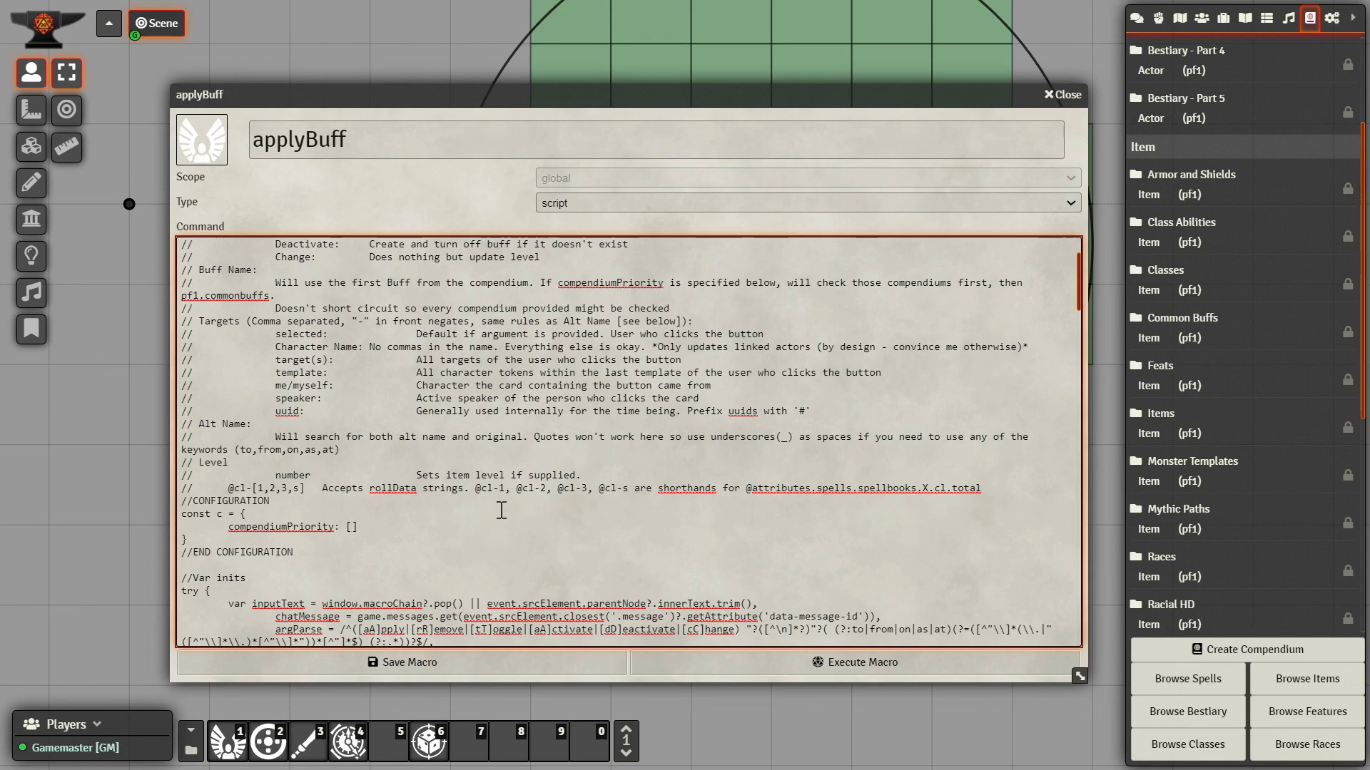
{"action": "key", "text": "ctrl+z"}
{"action": "left_click", "coordinate": [469, 521]}
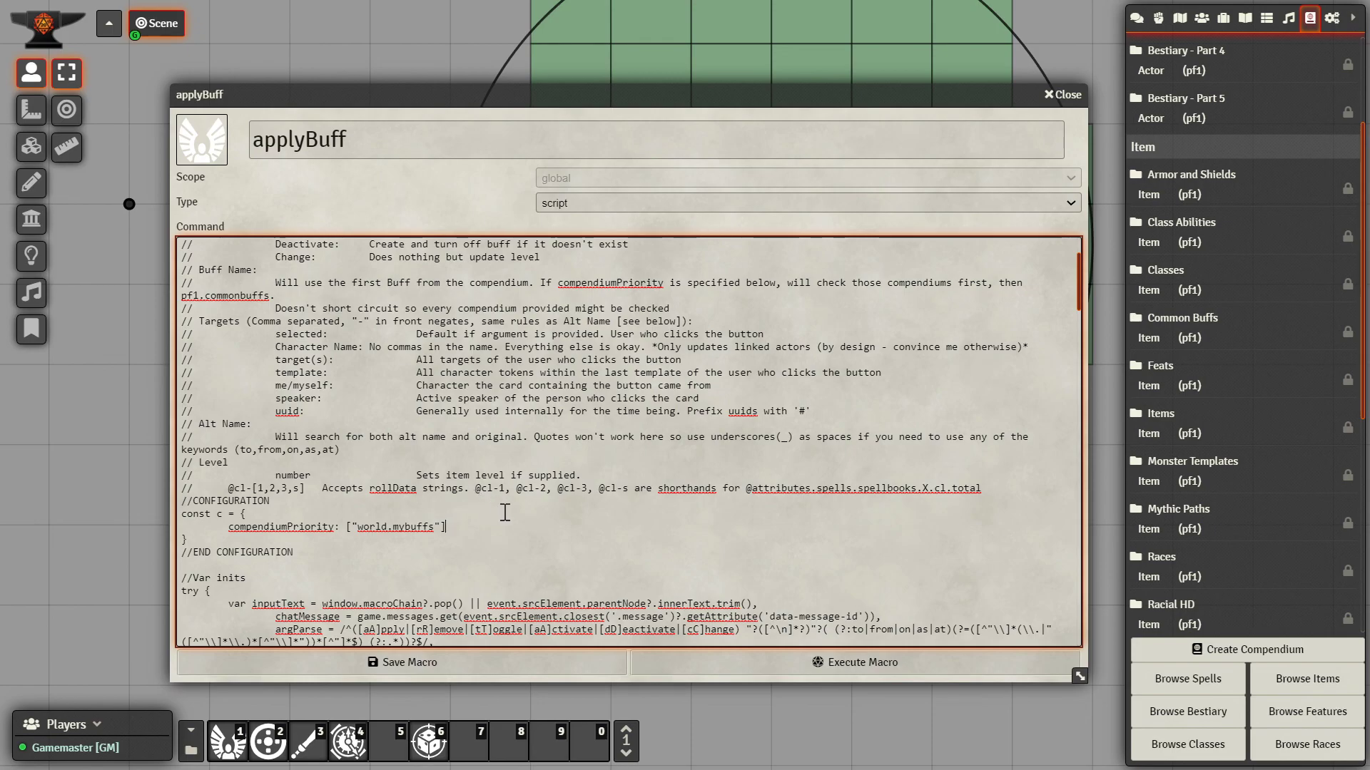
Step: Save the applyBuff macro and deselect the tokens on the scene
{"action": "left_click", "coordinate": [410, 661]}
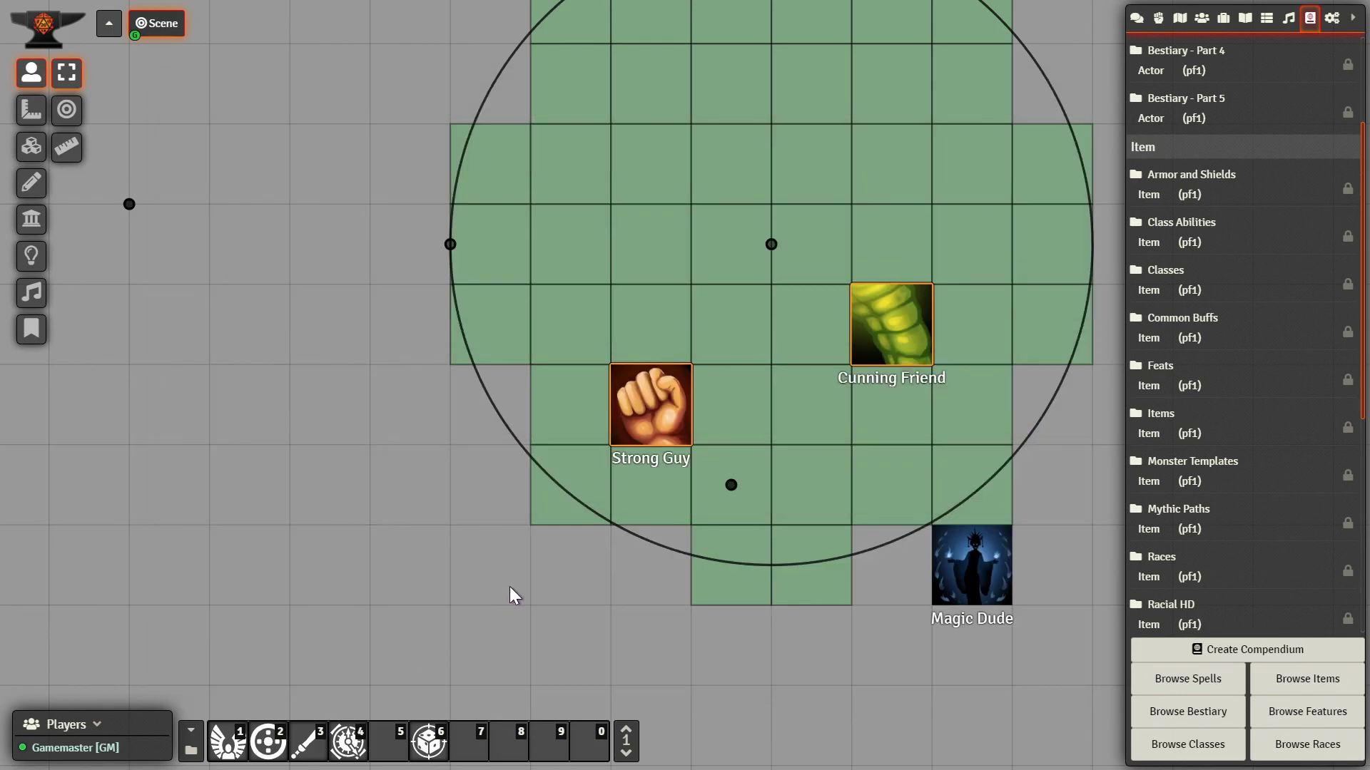
{"action": "left_click", "coordinate": [549, 553]}
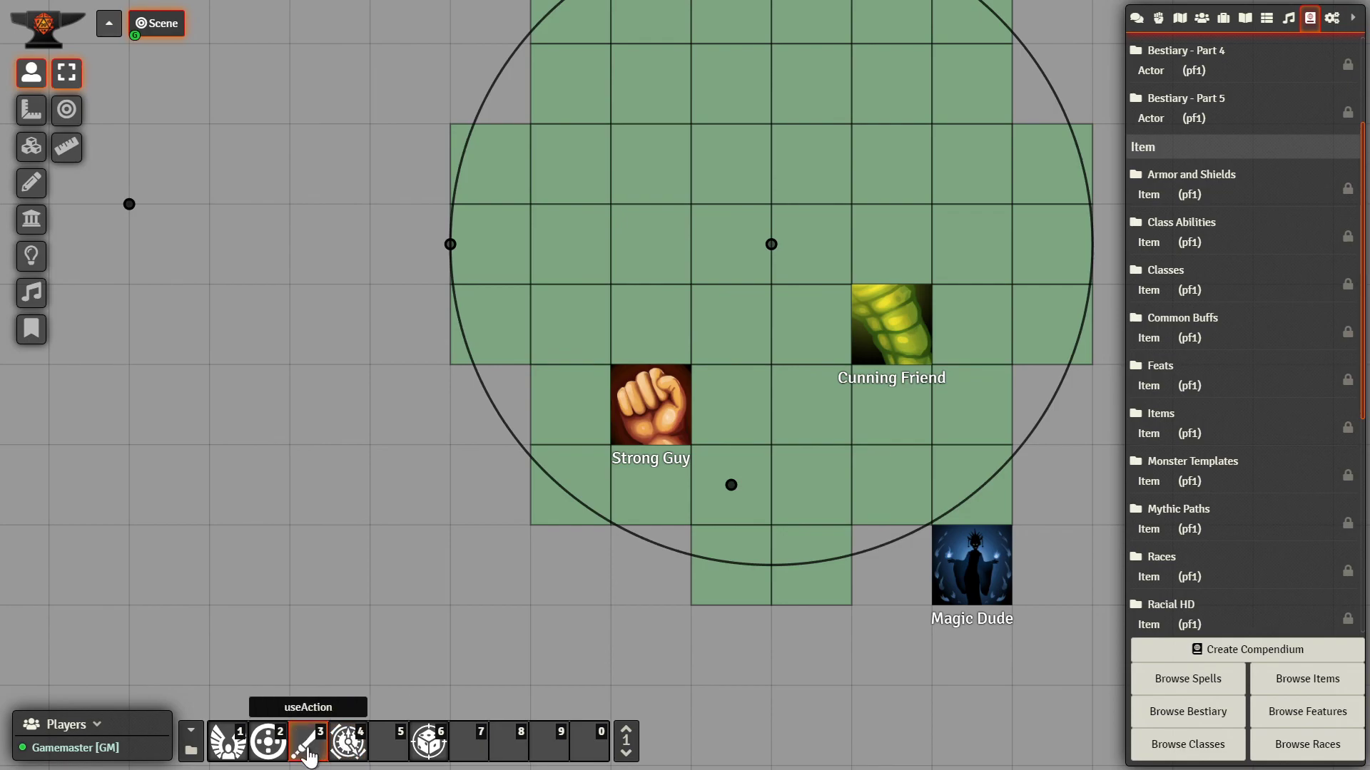
Step: Open the Macros Directory and remove the applyBuff, setTarget and useAction macros from hotbar slots 1 to 3
{"action": "right_click", "coordinate": [225, 752]}
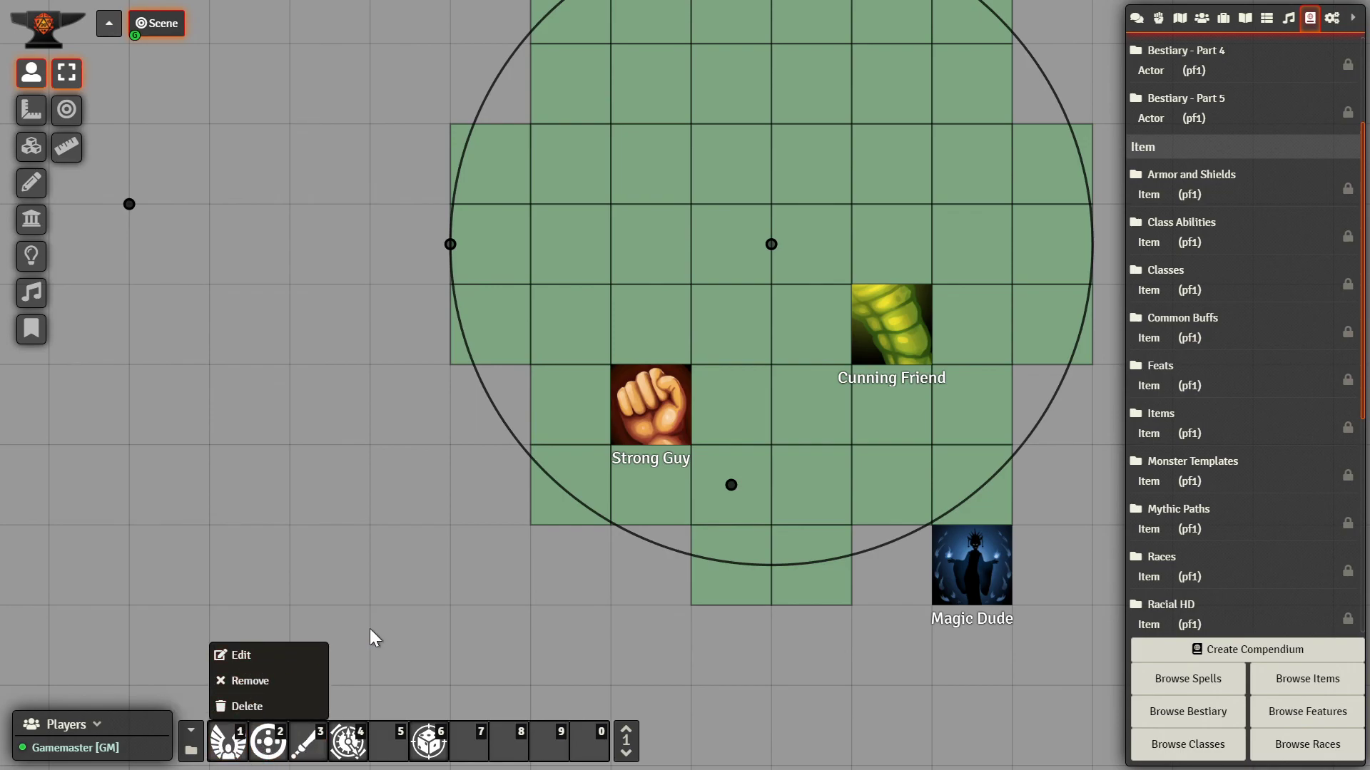
{"action": "left_click", "coordinate": [190, 751]}
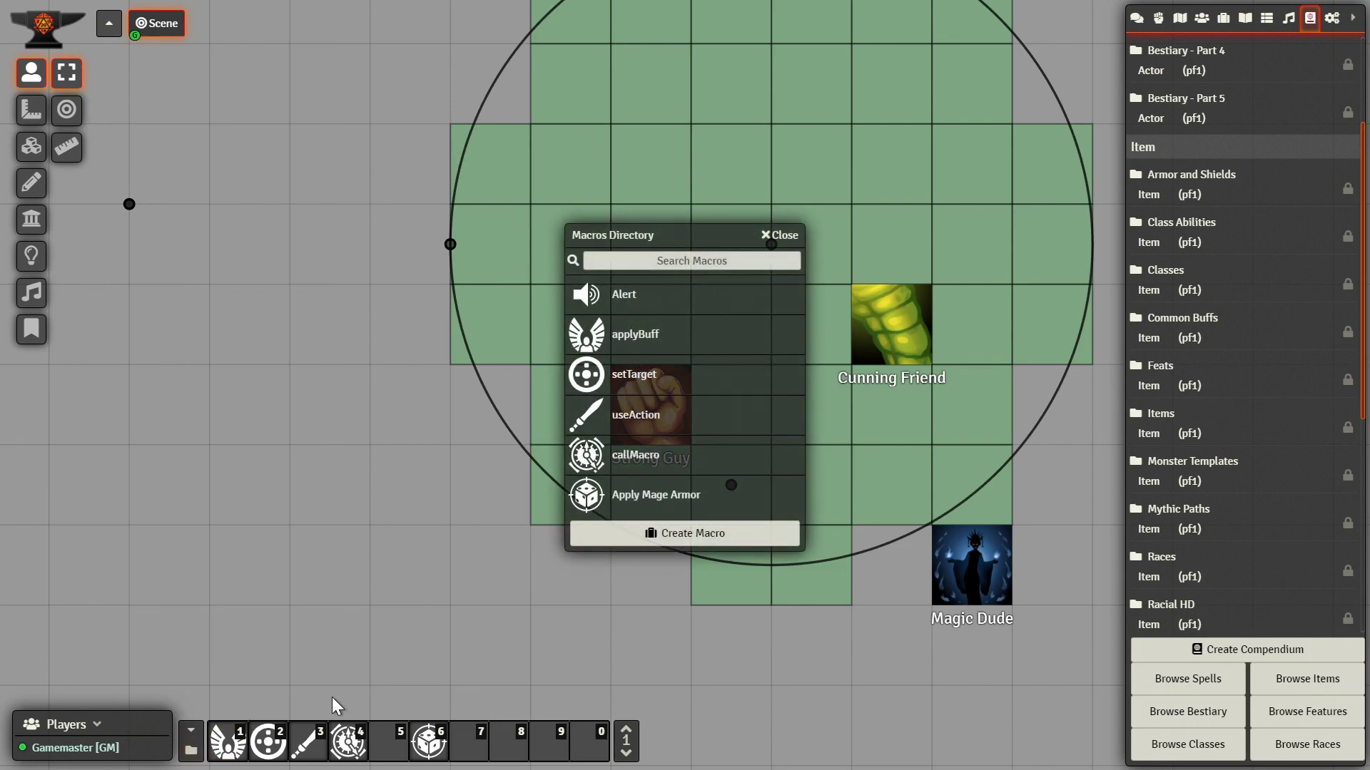
{"action": "right_click", "coordinate": [228, 738]}
{"action": "left_click", "coordinate": [262, 691]}
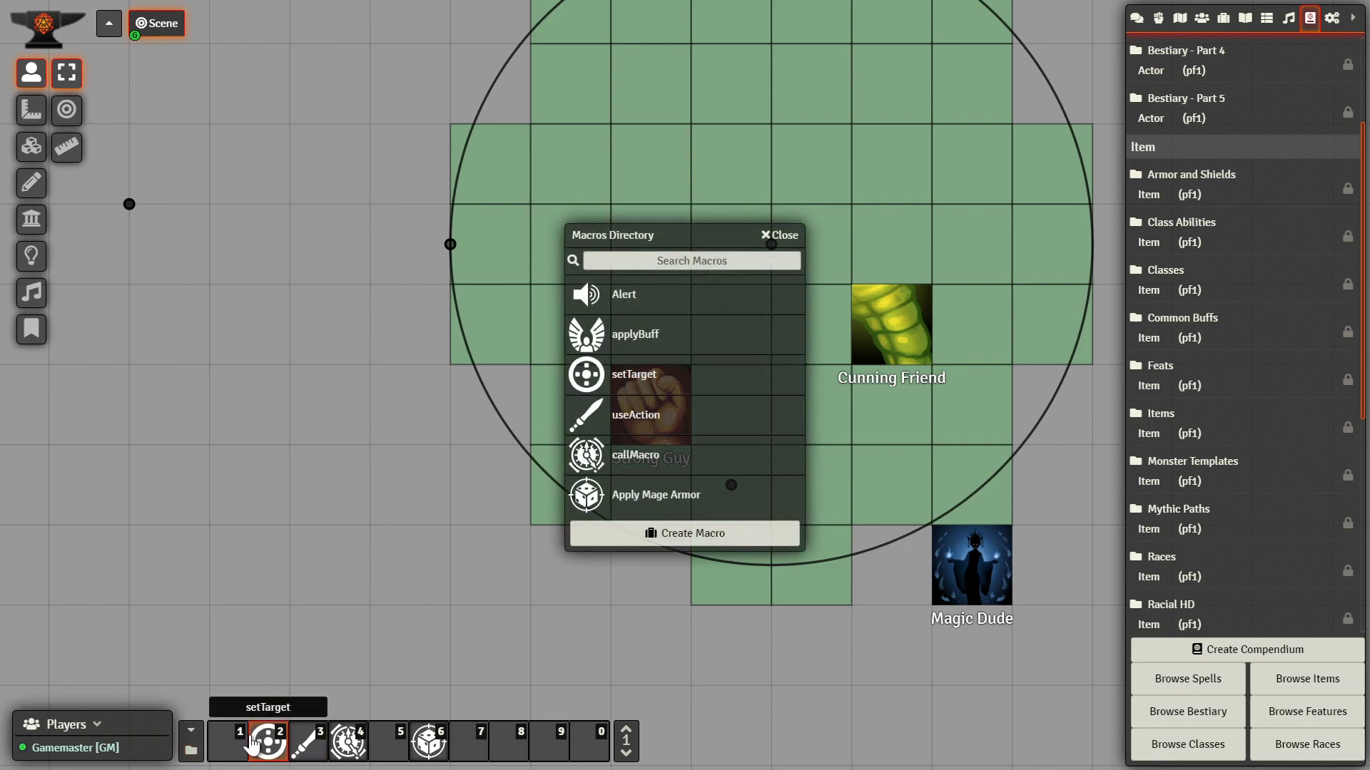
{"action": "right_click", "coordinate": [268, 742]}
{"action": "left_click", "coordinate": [292, 681]}
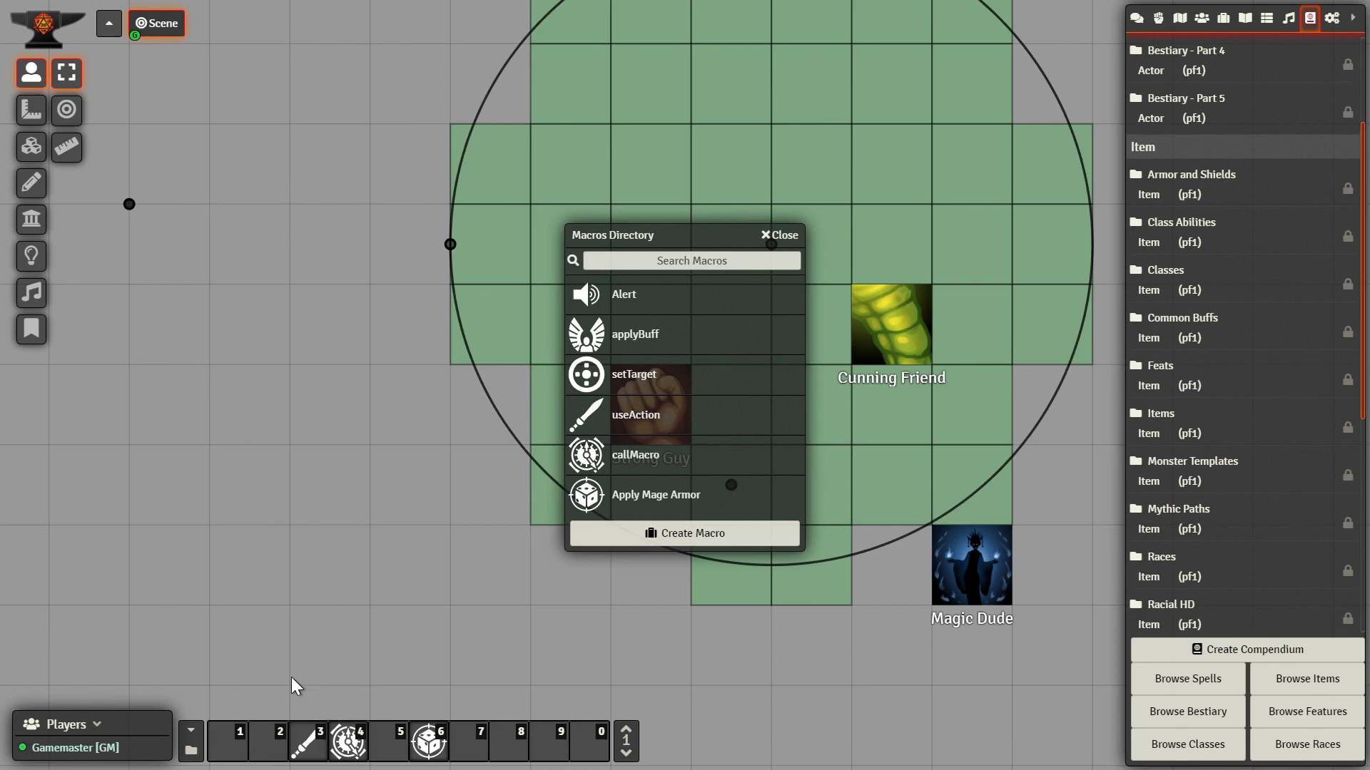
{"action": "right_click", "coordinate": [308, 742]}
{"action": "left_click", "coordinate": [330, 682]}
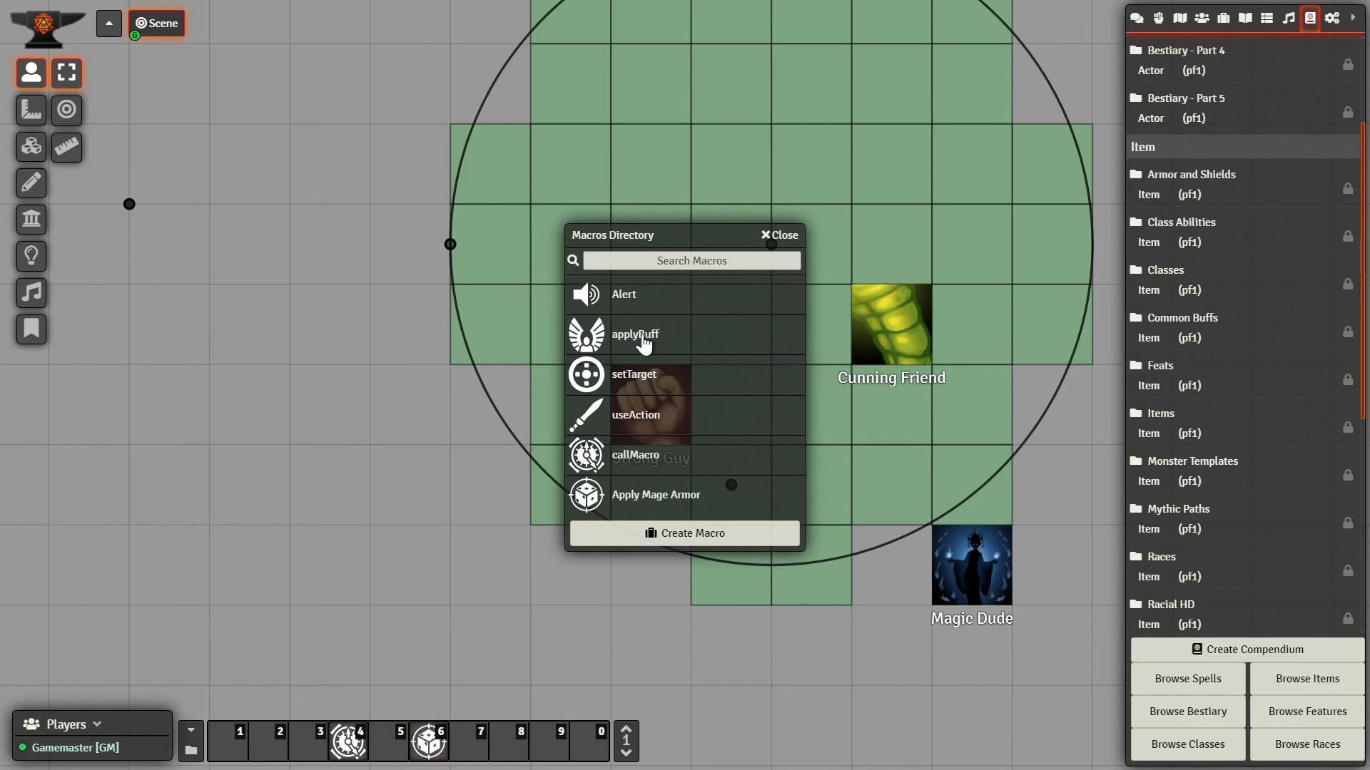
{"action": "left_click_drag", "start_coordinate": [667, 232], "coordinate": [549, 239]}
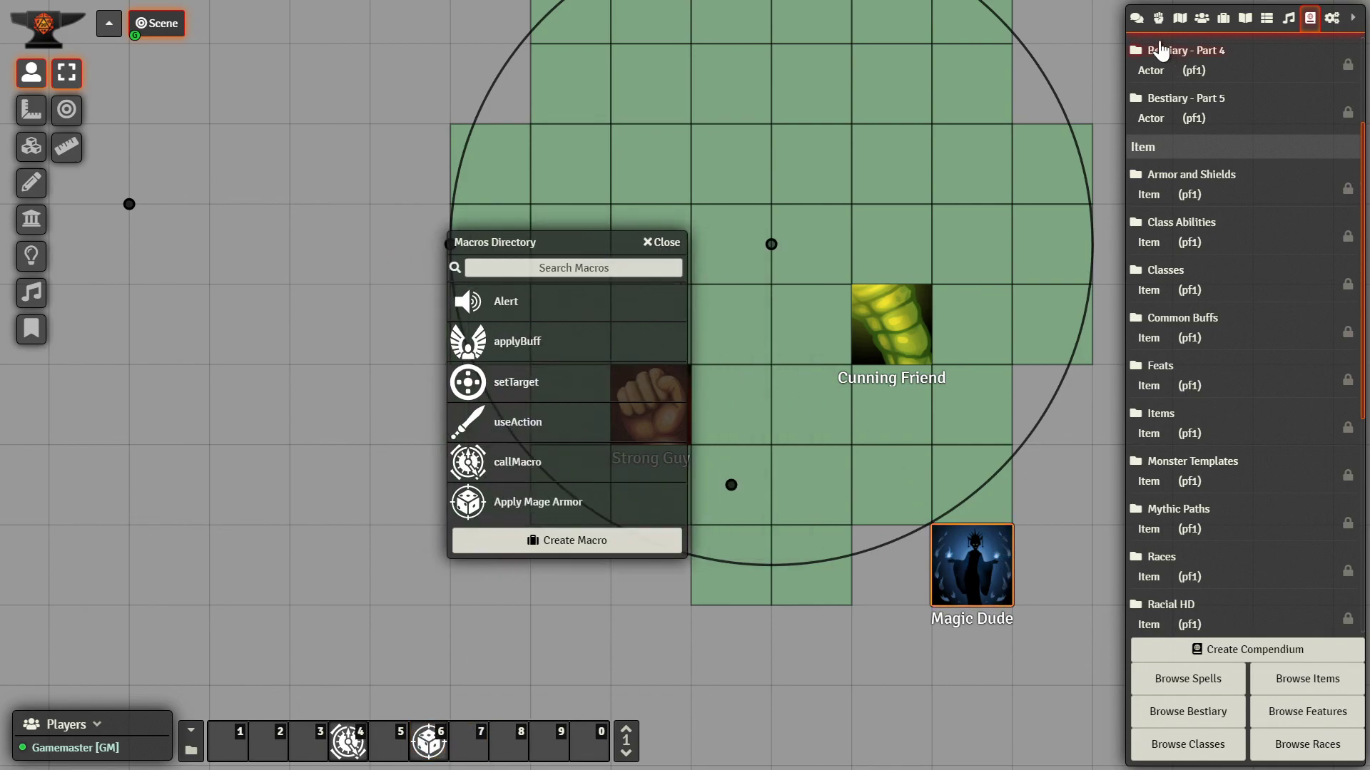
Step: Bring up the chat log and check Magic Dude's temporary buffs on the character sheet
{"action": "left_click", "coordinate": [1137, 17]}
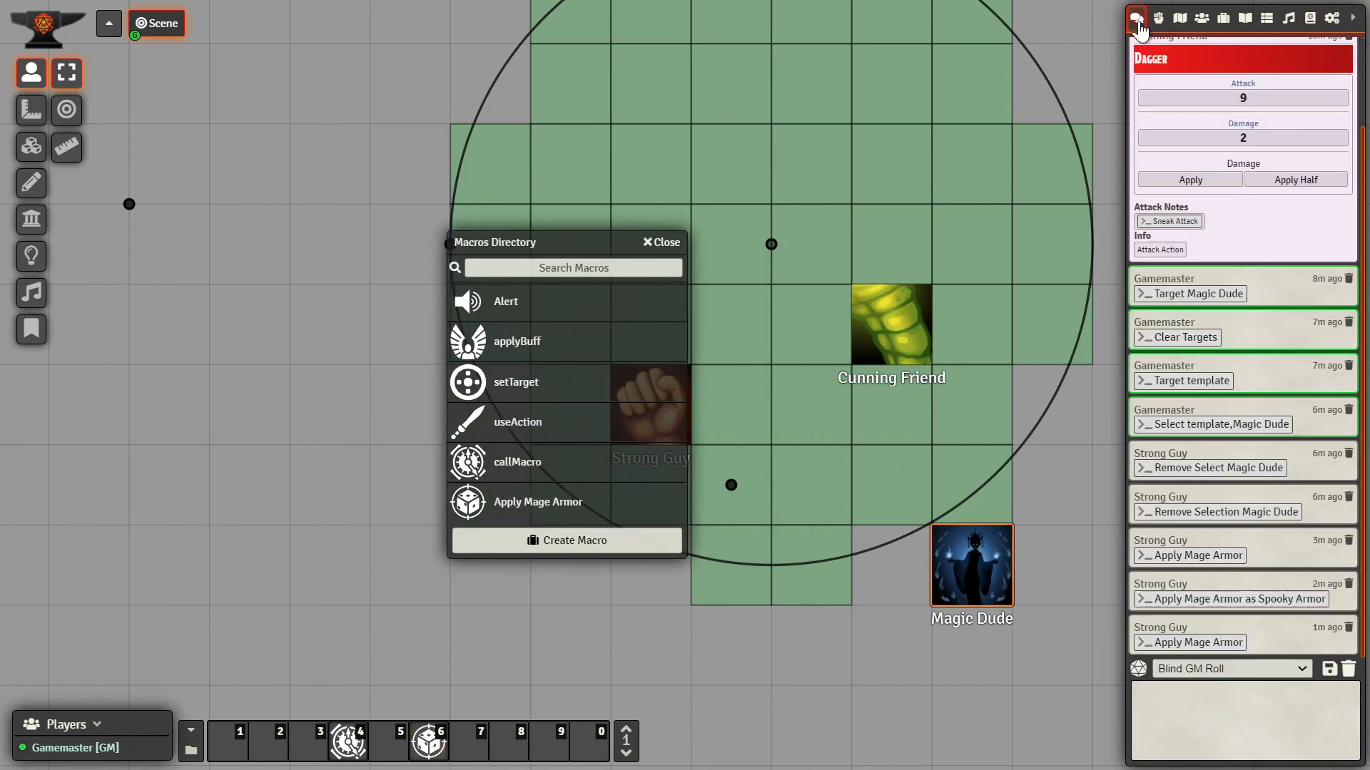
{"action": "double_click", "coordinate": [974, 599]}
{"action": "left_click", "coordinate": [808, 107]}
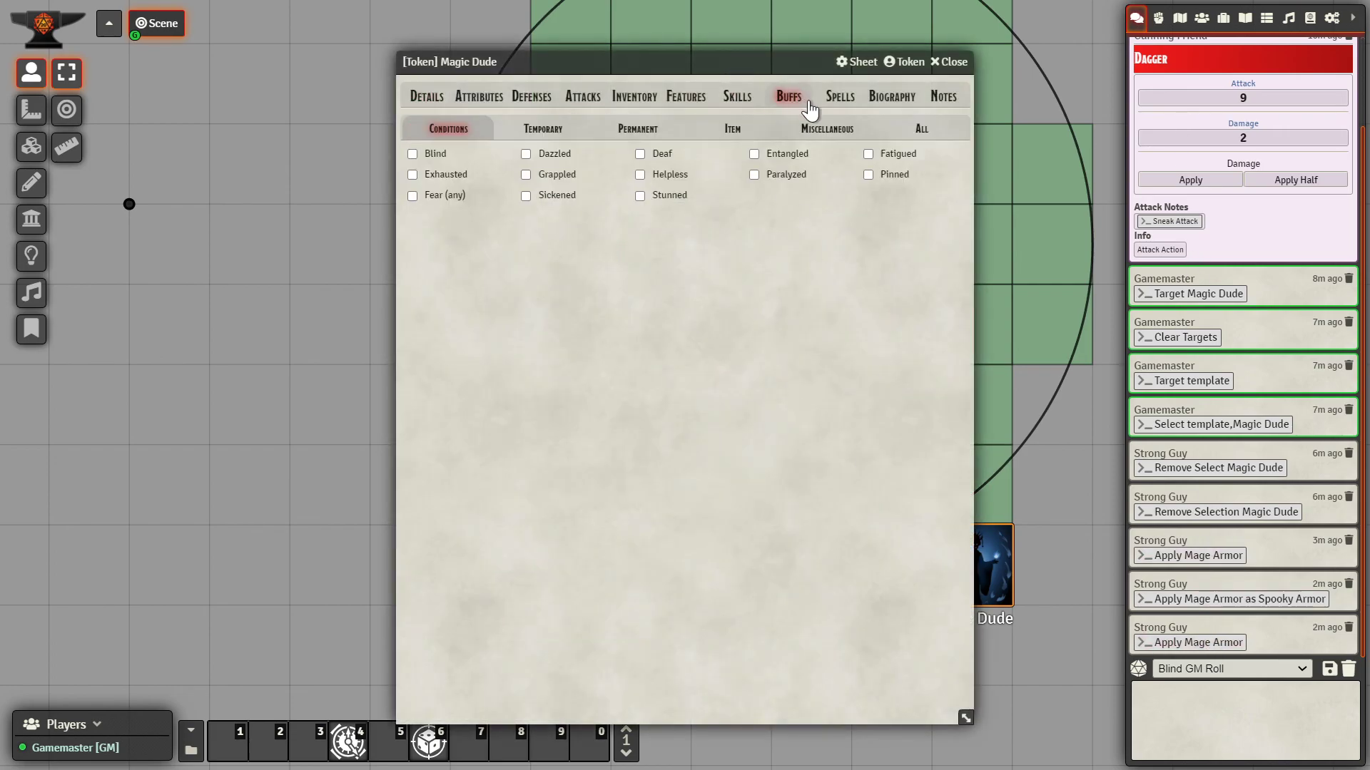
{"action": "left_click", "coordinate": [543, 129]}
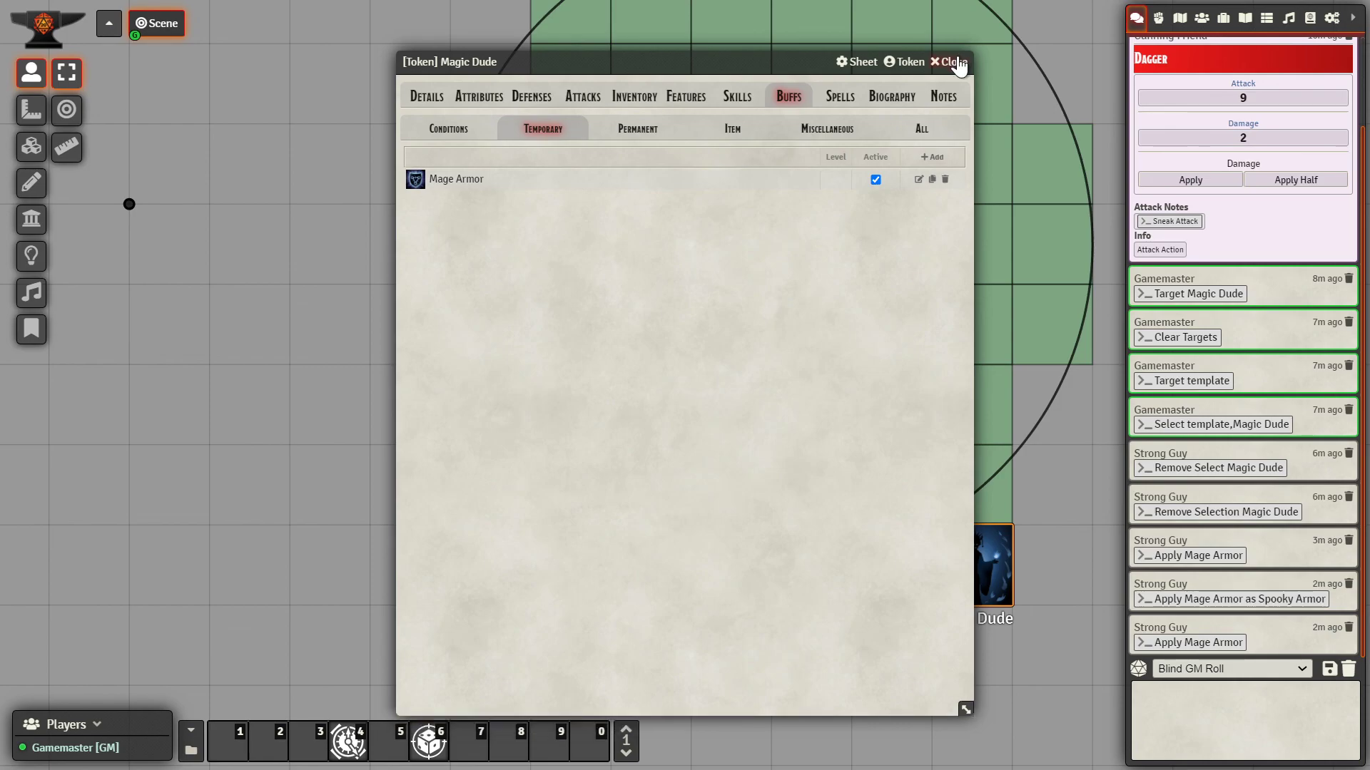
{"action": "left_click", "coordinate": [952, 62]}
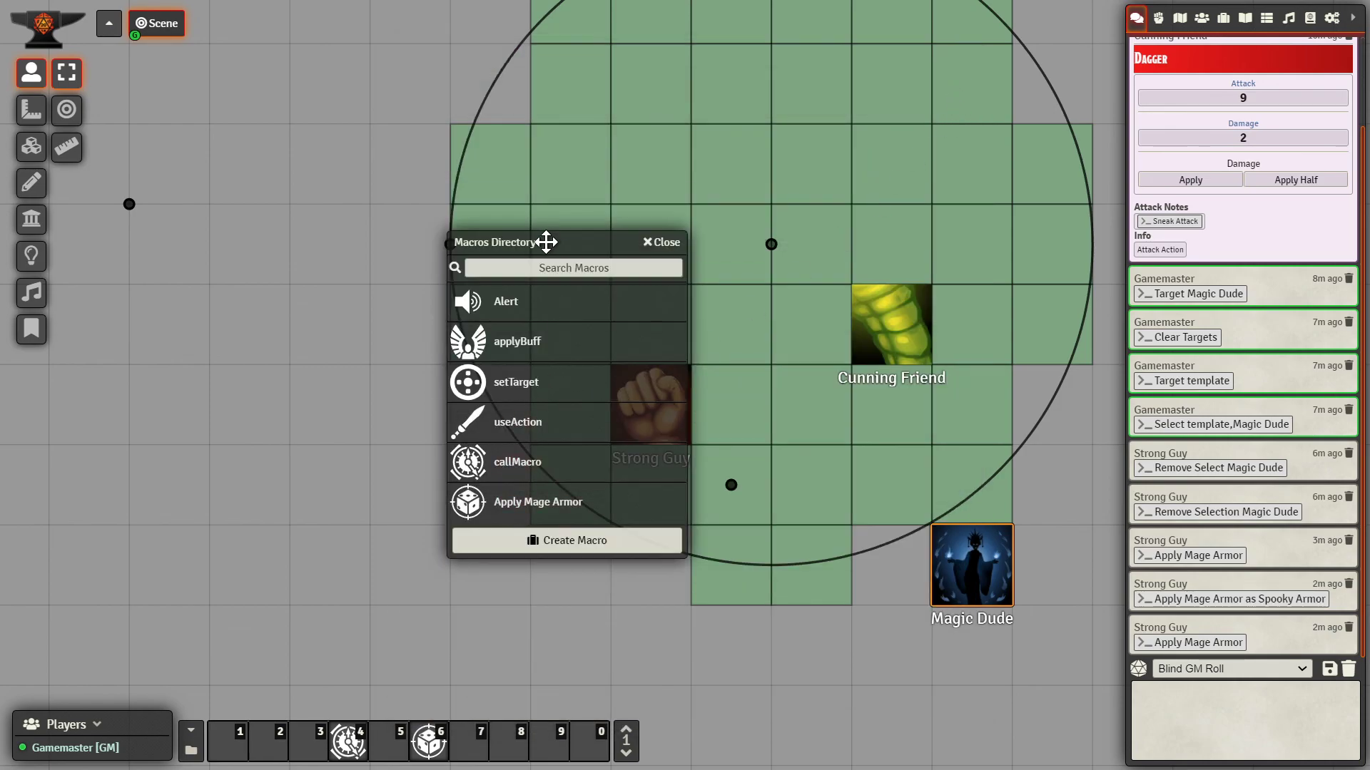
Step: Set the applyBuff macro's permission for All Players to Observer, save it and close the Macros Directory
{"action": "left_click_drag", "start_coordinate": [546, 241], "coordinate": [231, 206]}
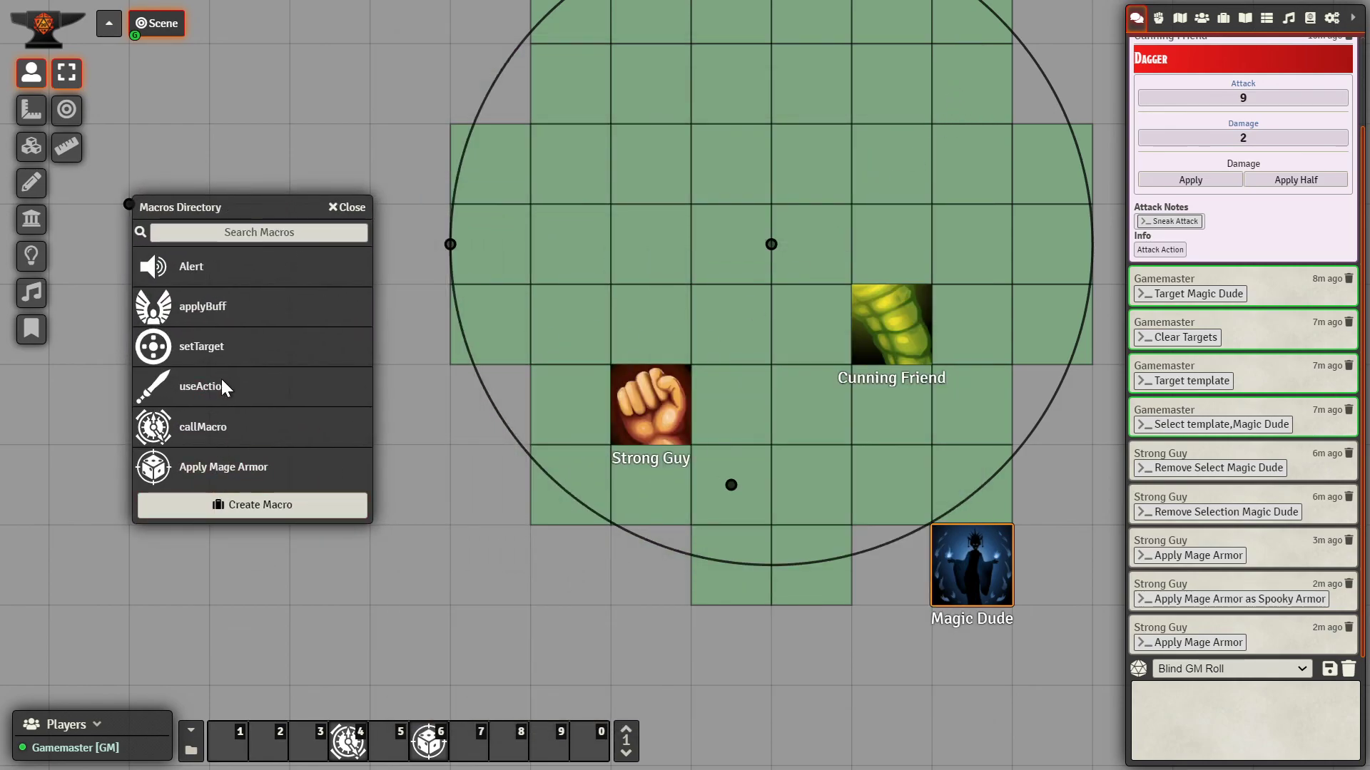
{"action": "right_click", "coordinate": [190, 321]}
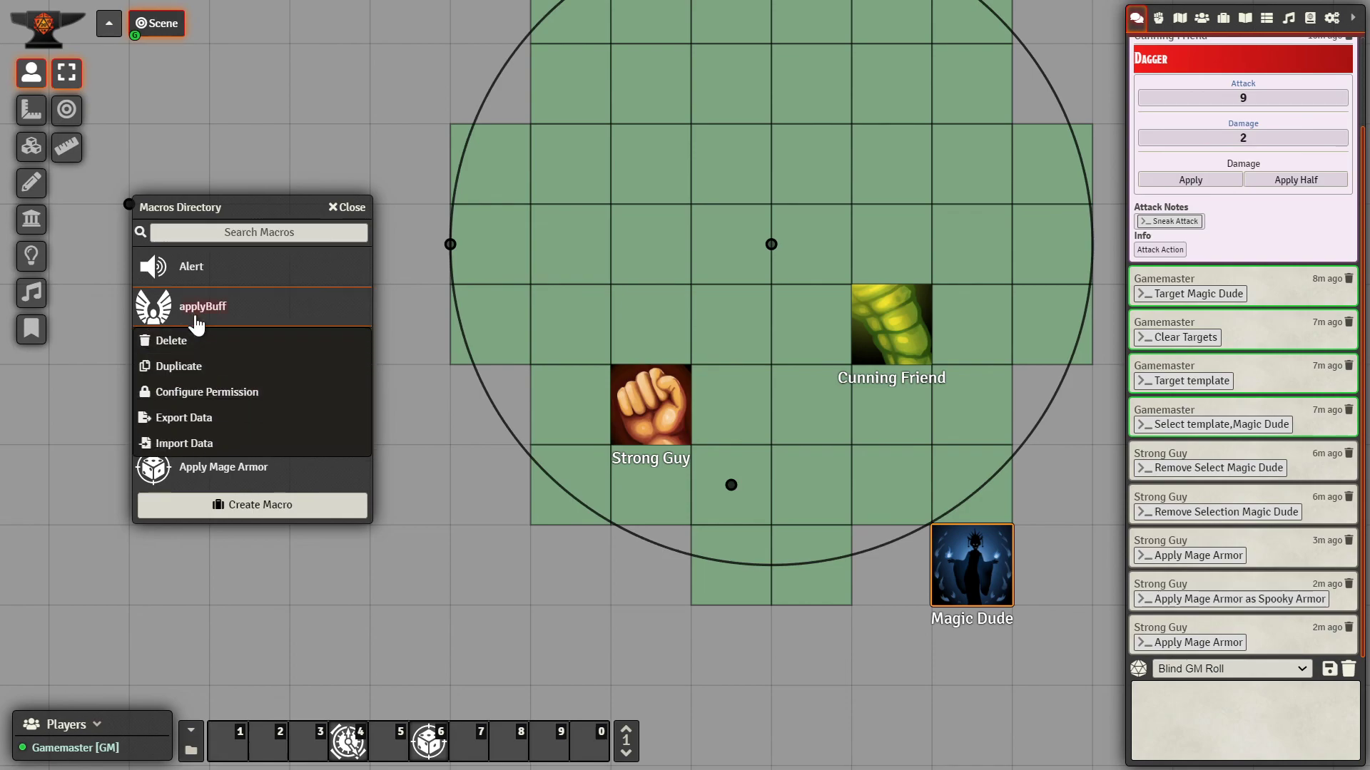
{"action": "left_click", "coordinate": [199, 391]}
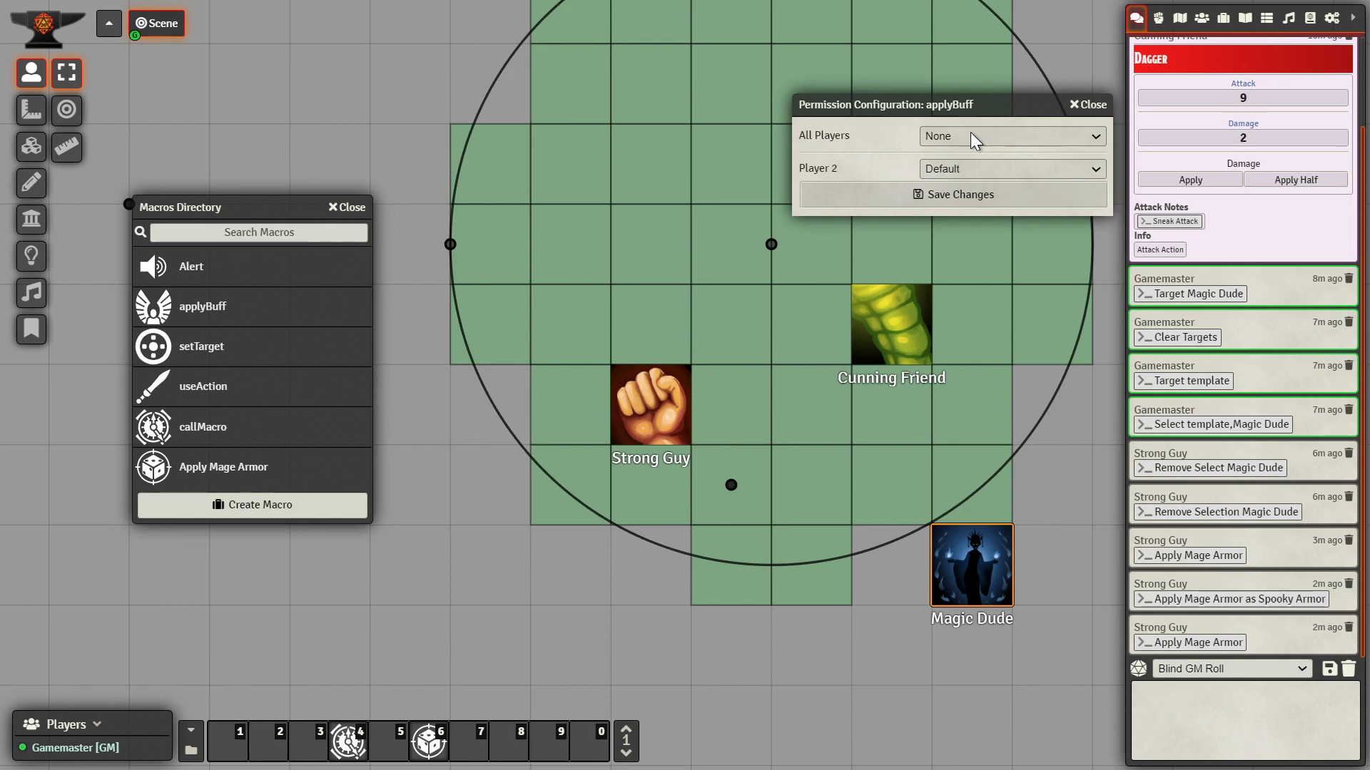
{"action": "left_click", "coordinate": [951, 134]}
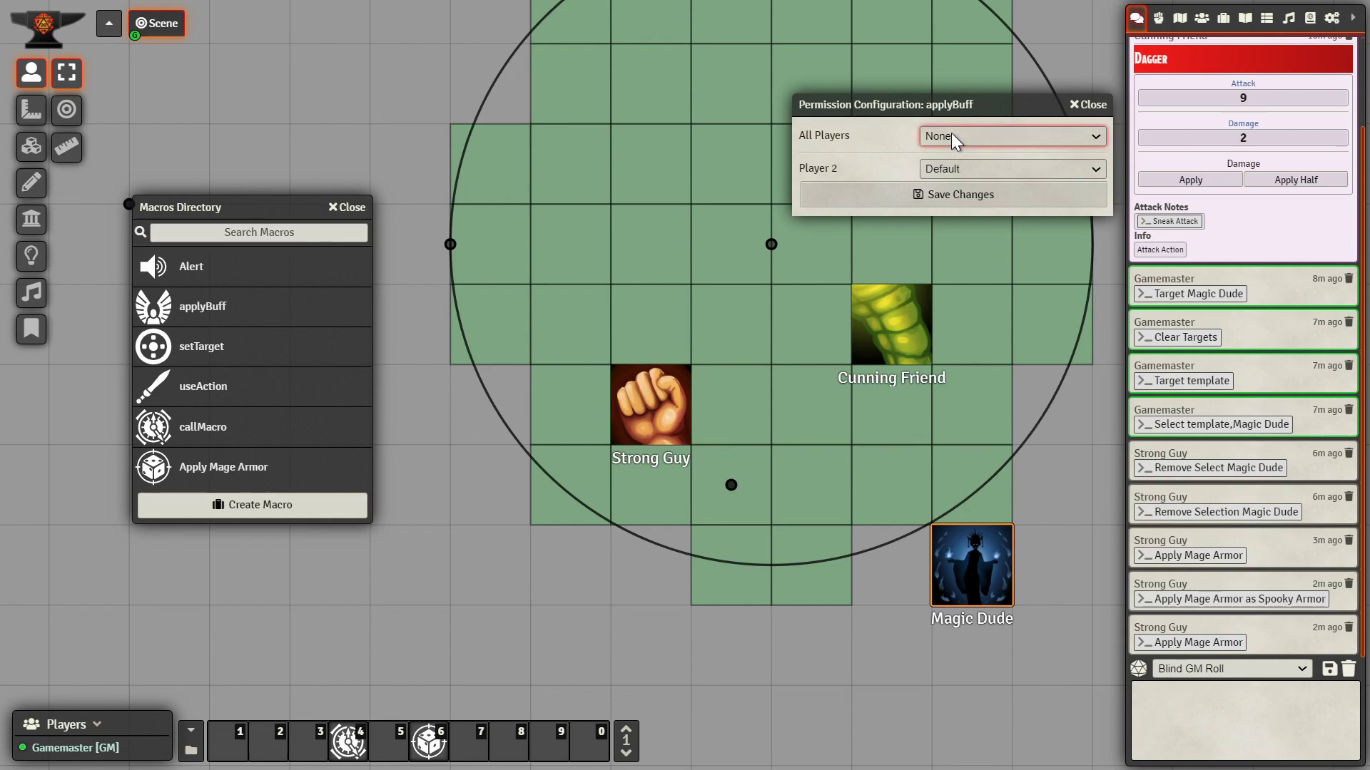
{"action": "left_click", "coordinate": [944, 179]}
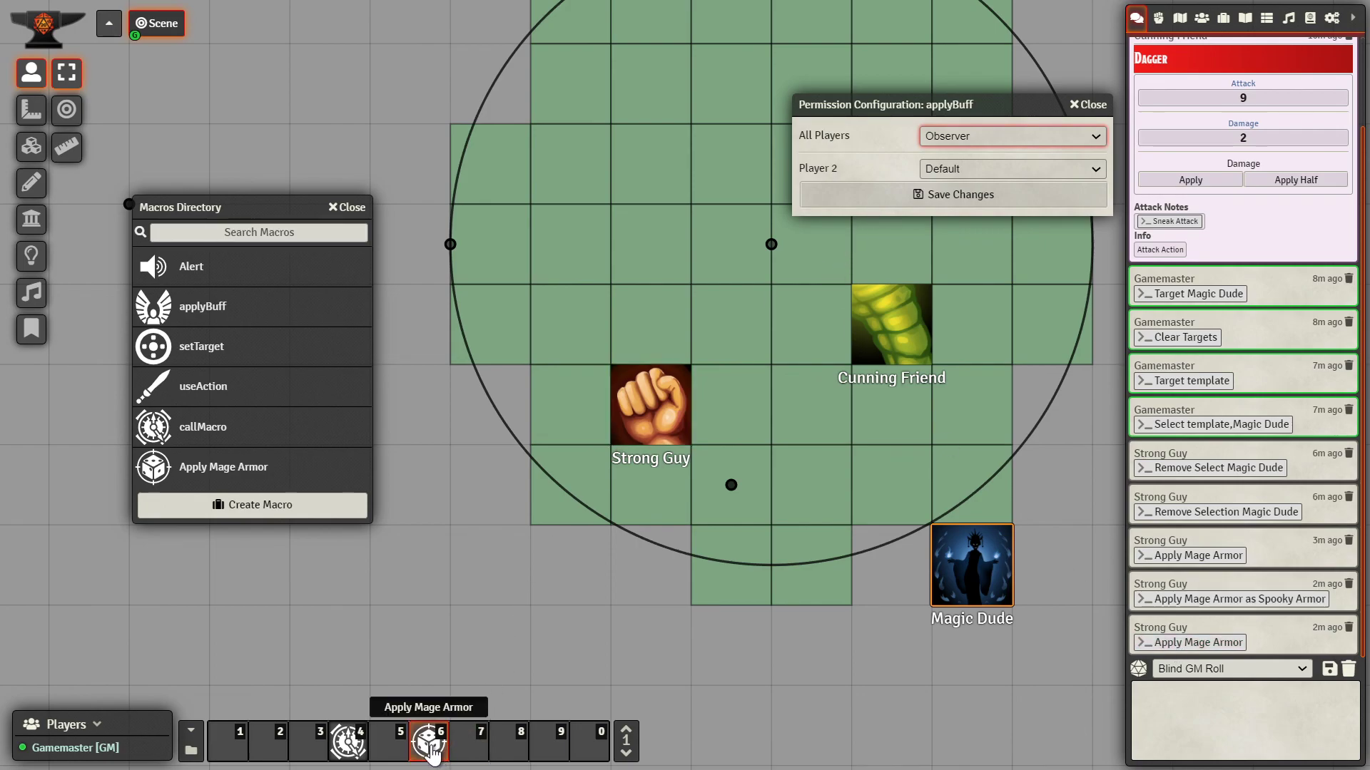
{"action": "left_click", "coordinate": [859, 201]}
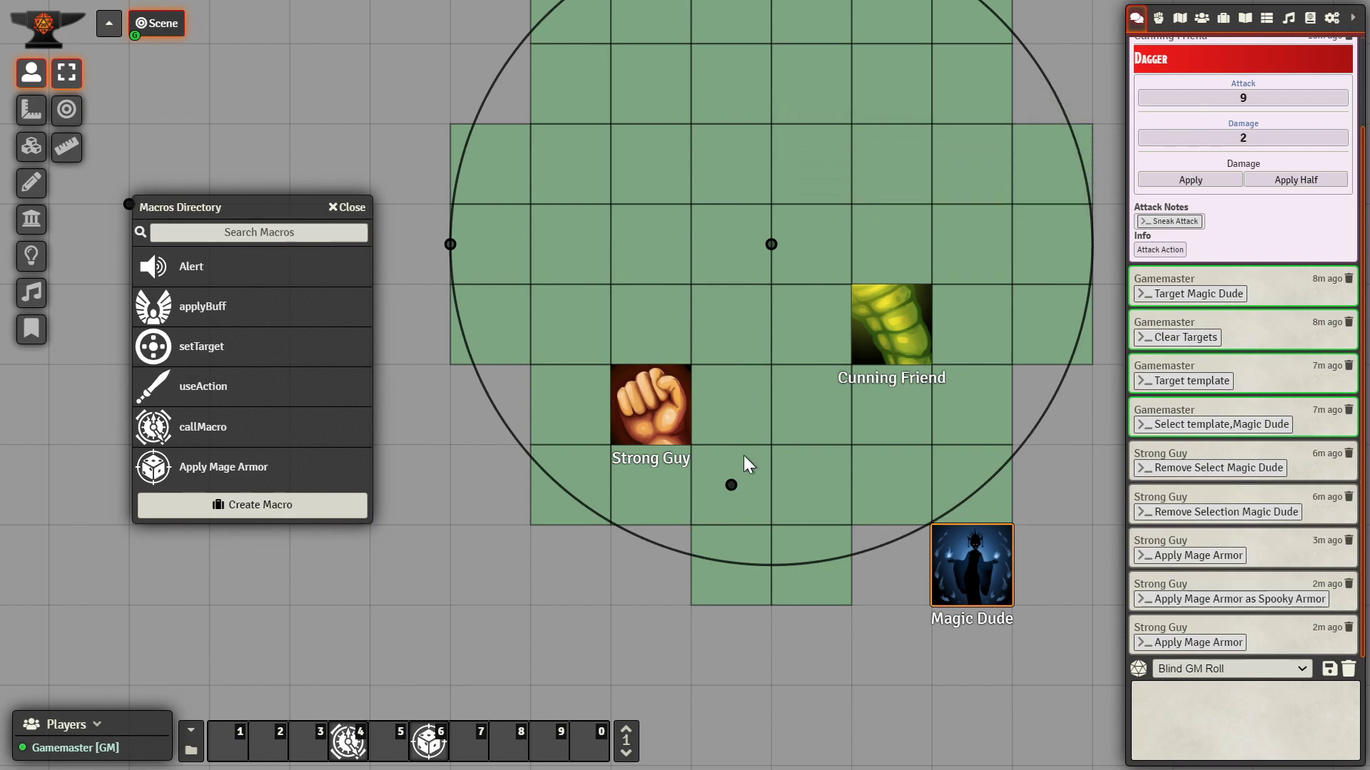
{"action": "left_click", "coordinate": [349, 208]}
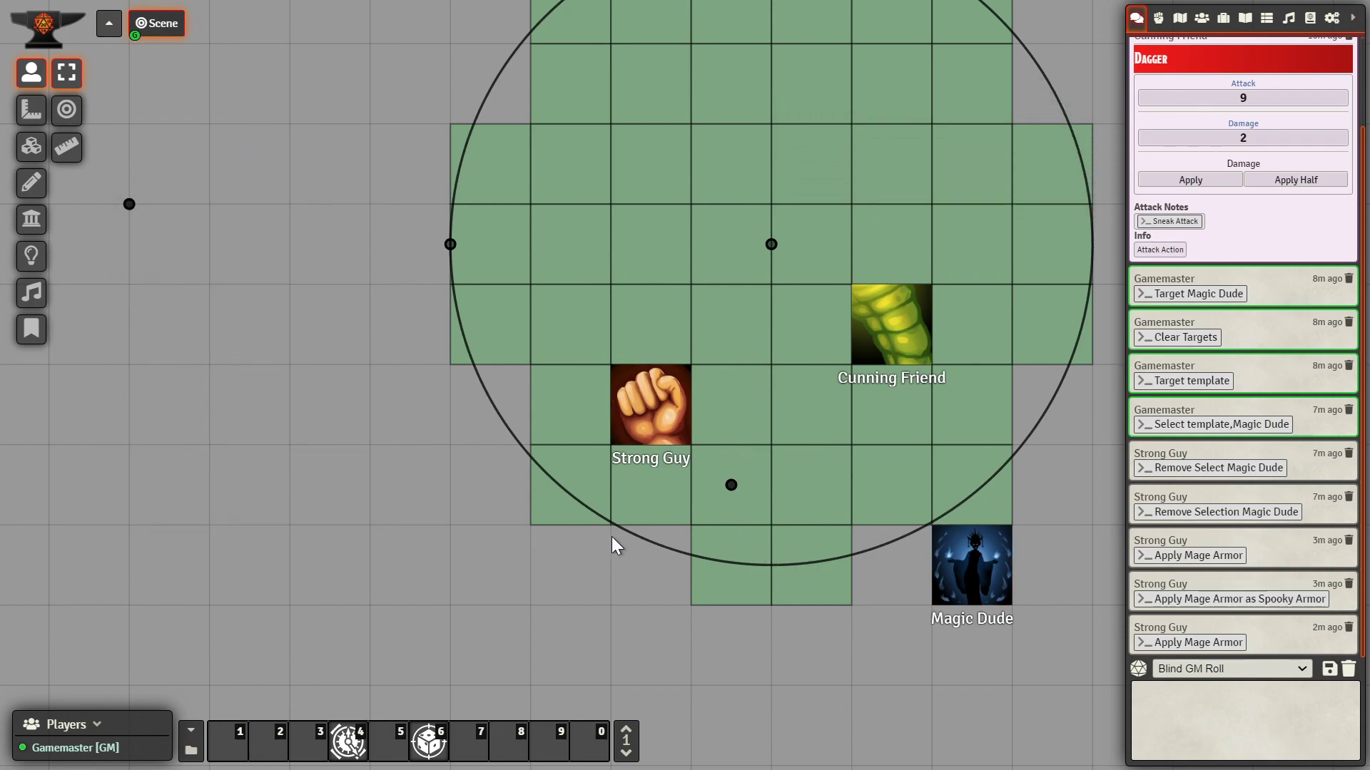